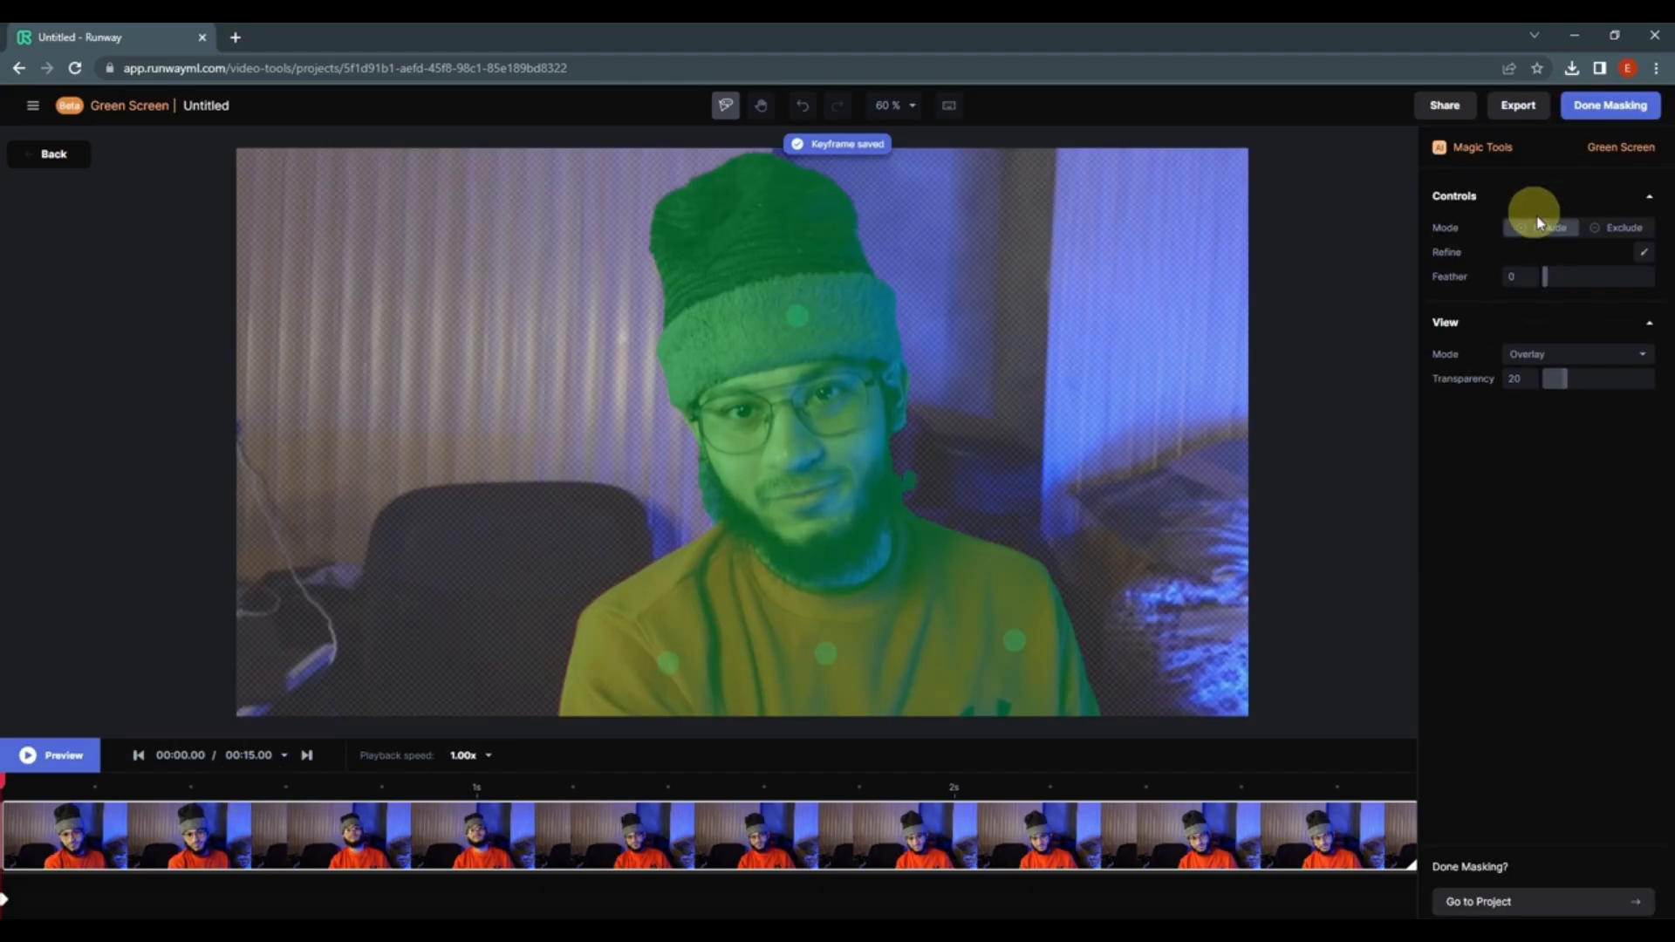
Step: Exclude the background area beside the neck from the green screen mask and finish masking
left_click(911, 480)
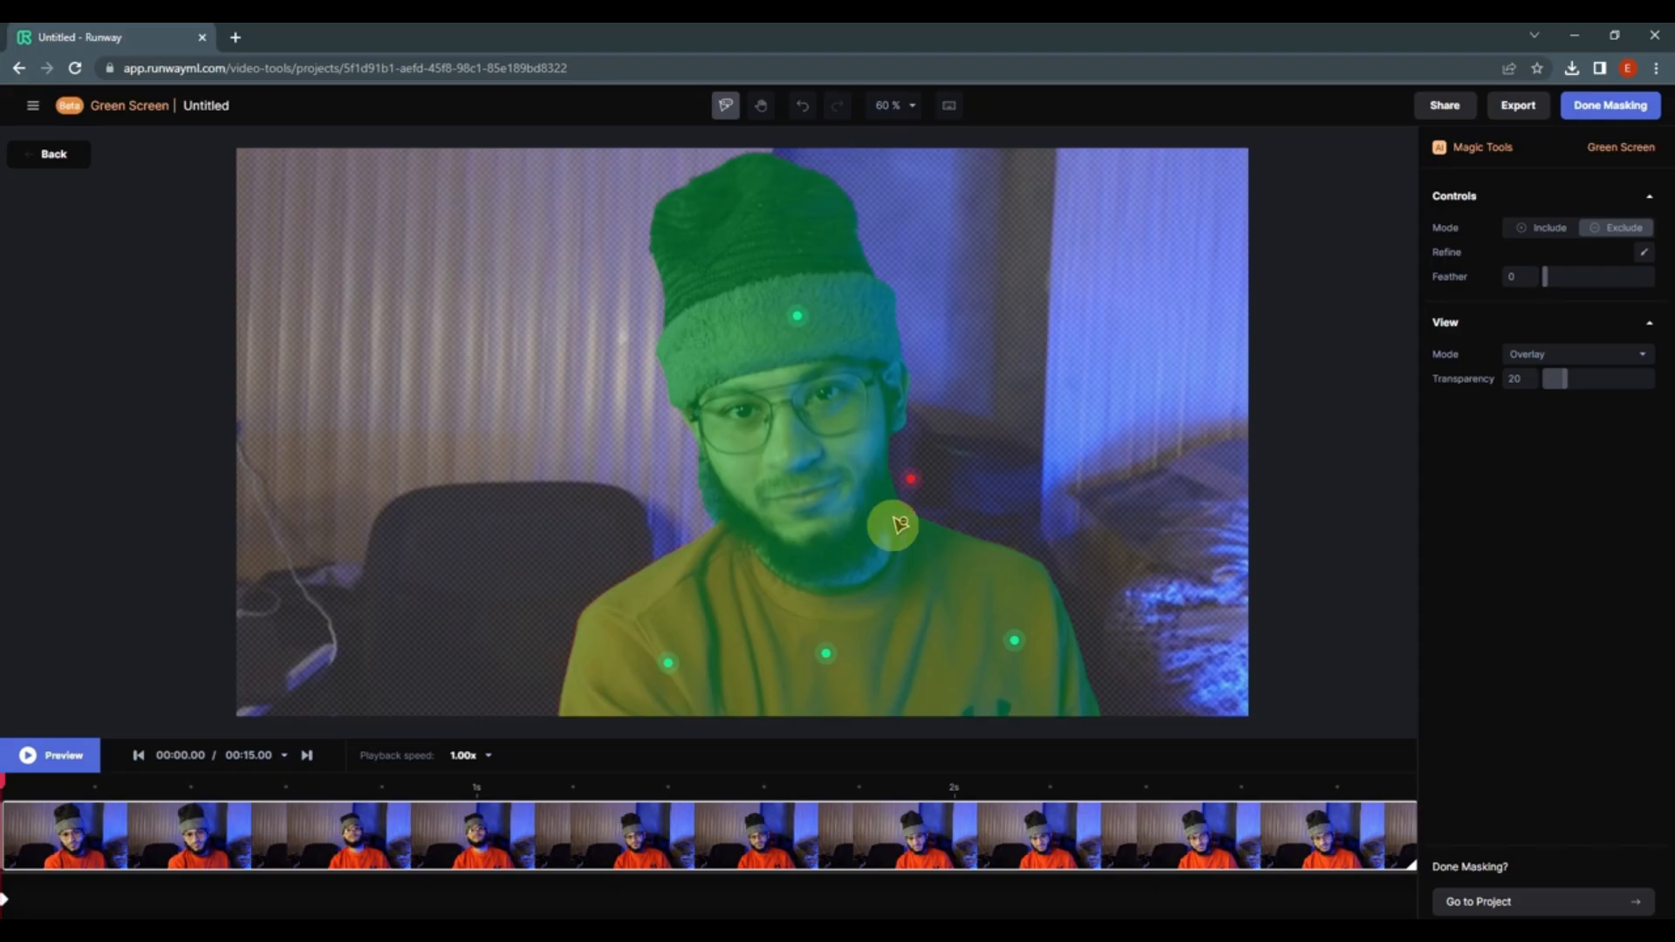
left_click(827, 783)
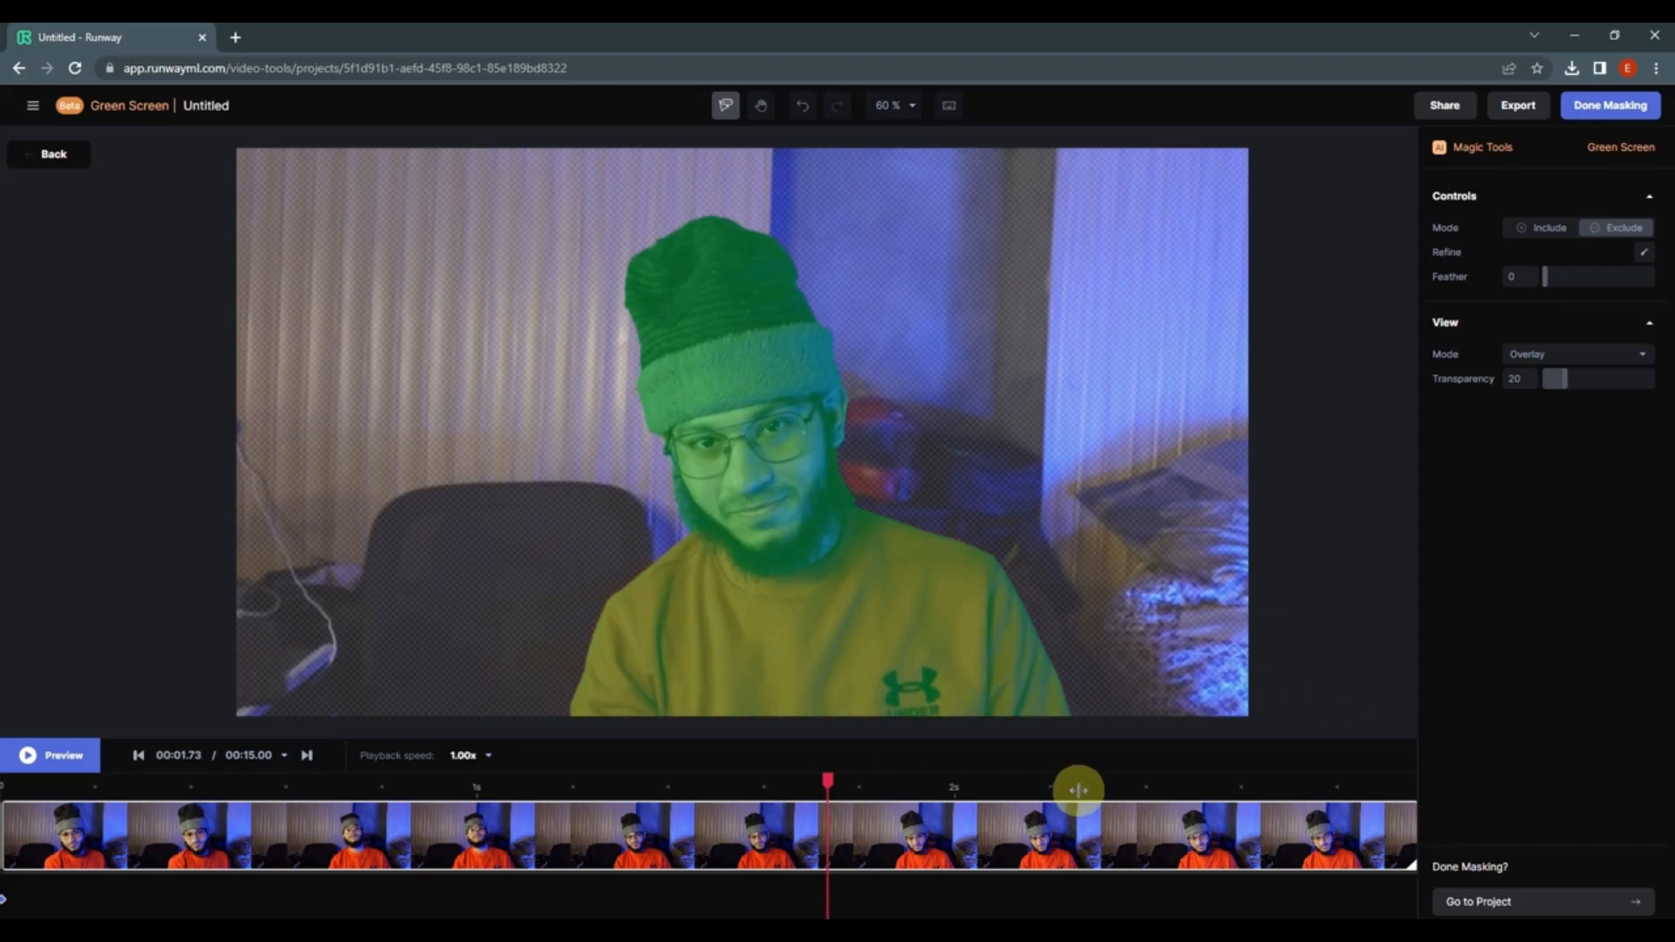
left_click(1112, 785)
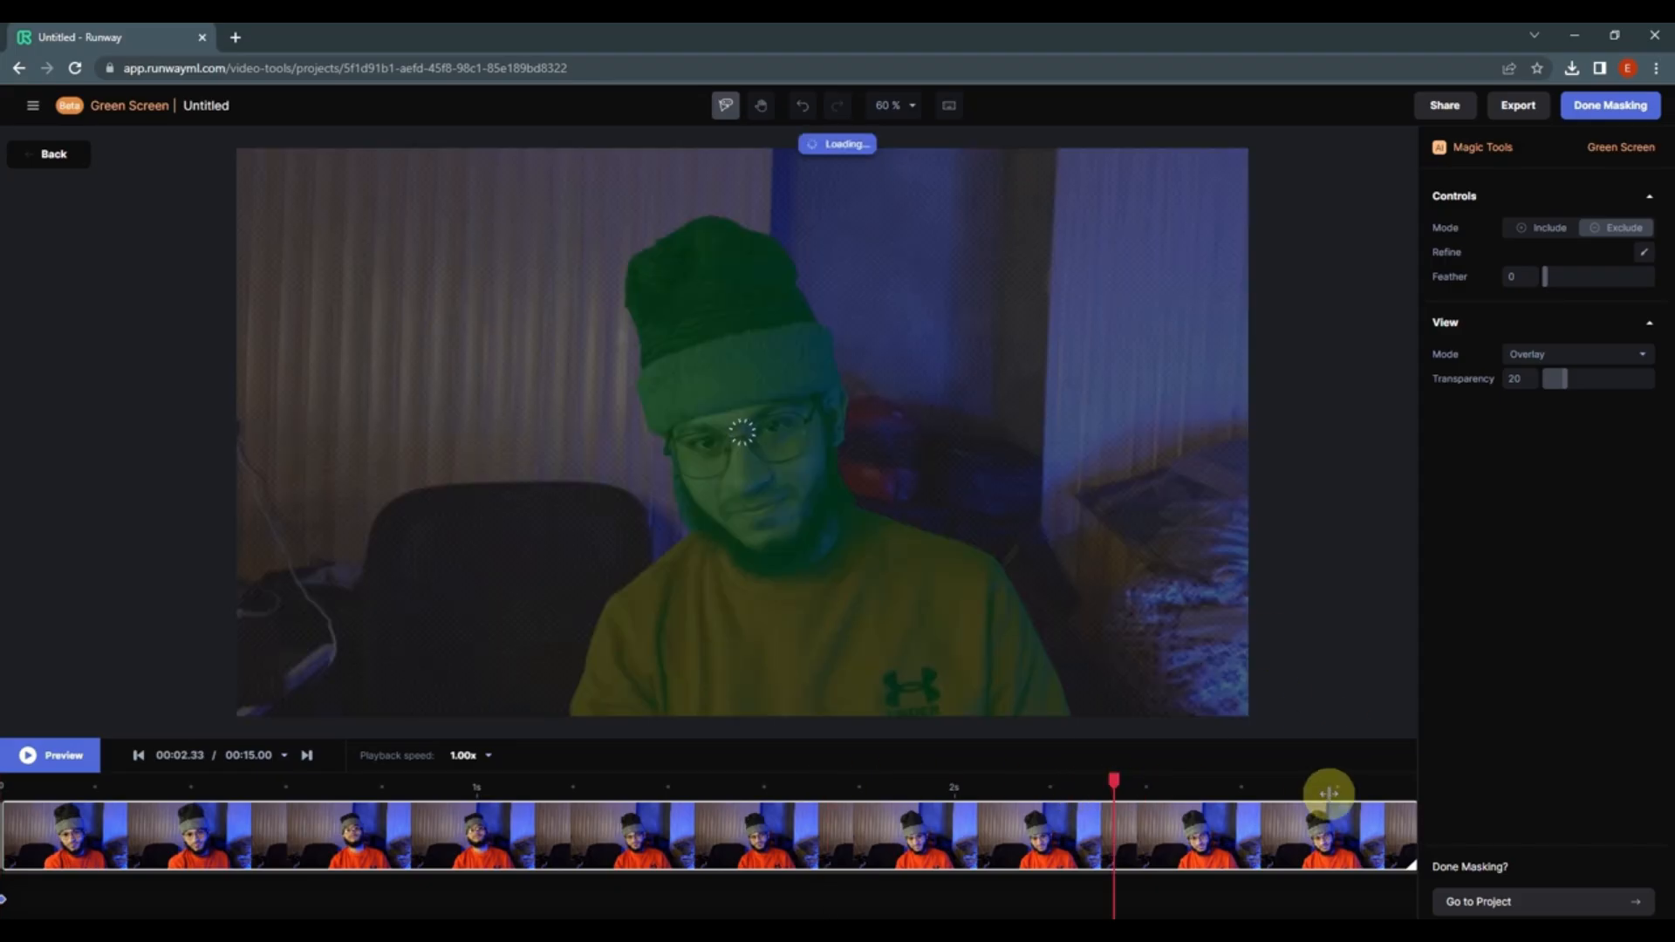
left_click(1620, 116)
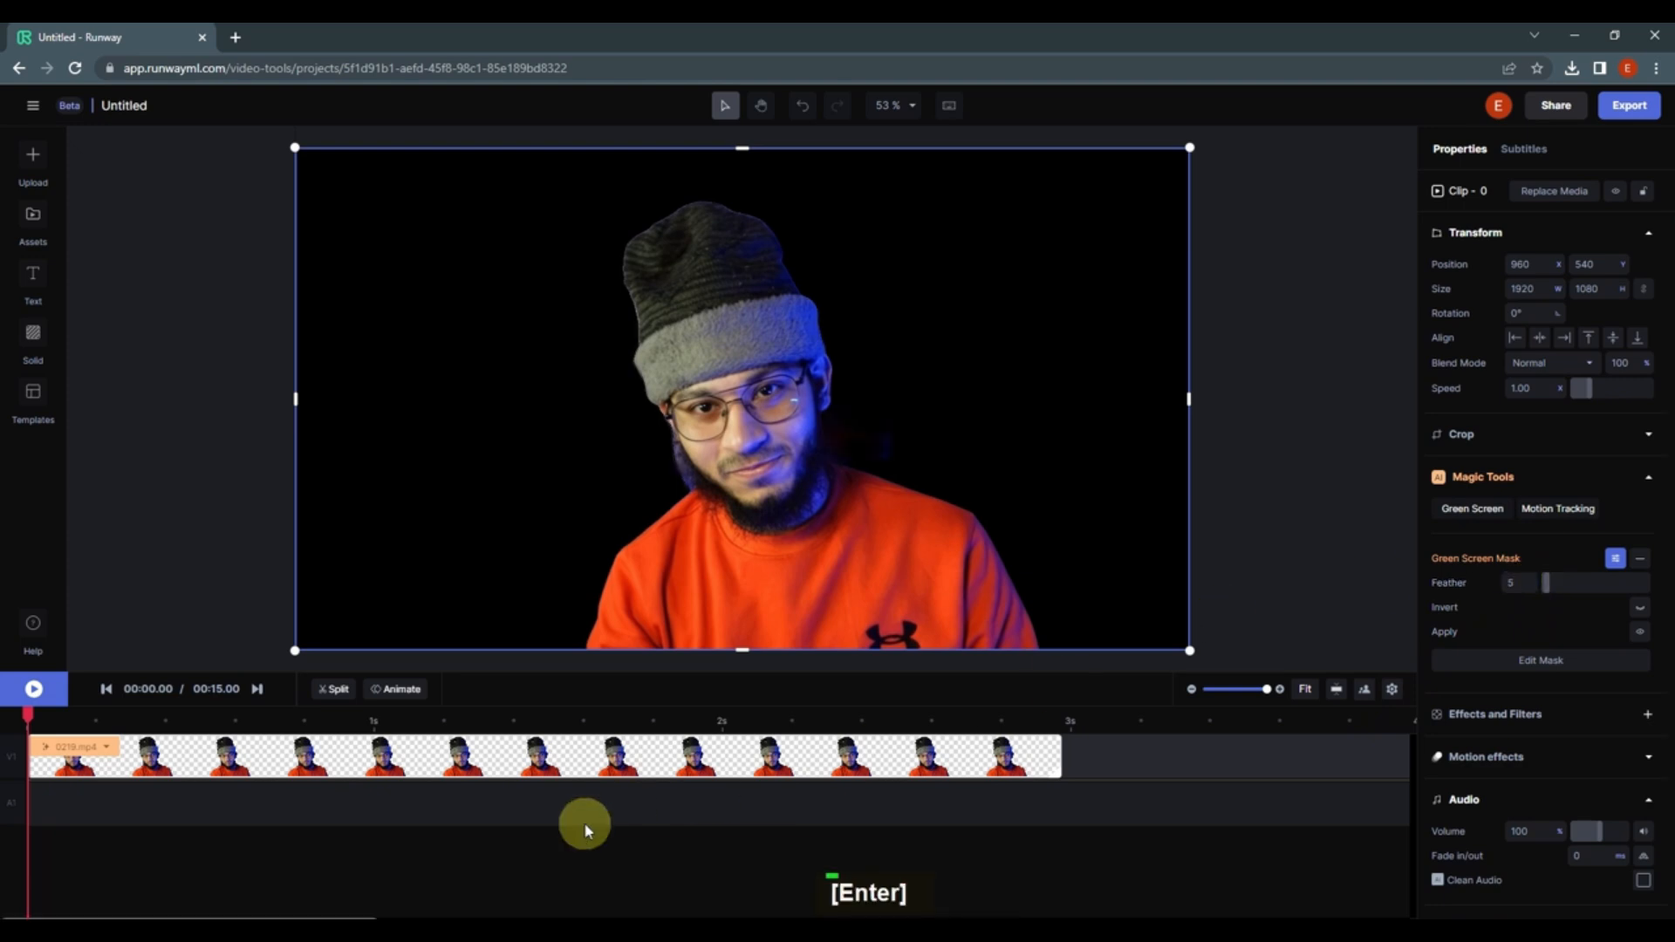
Step: Duplicate the masked video clip onto a new track
right_click(594, 774)
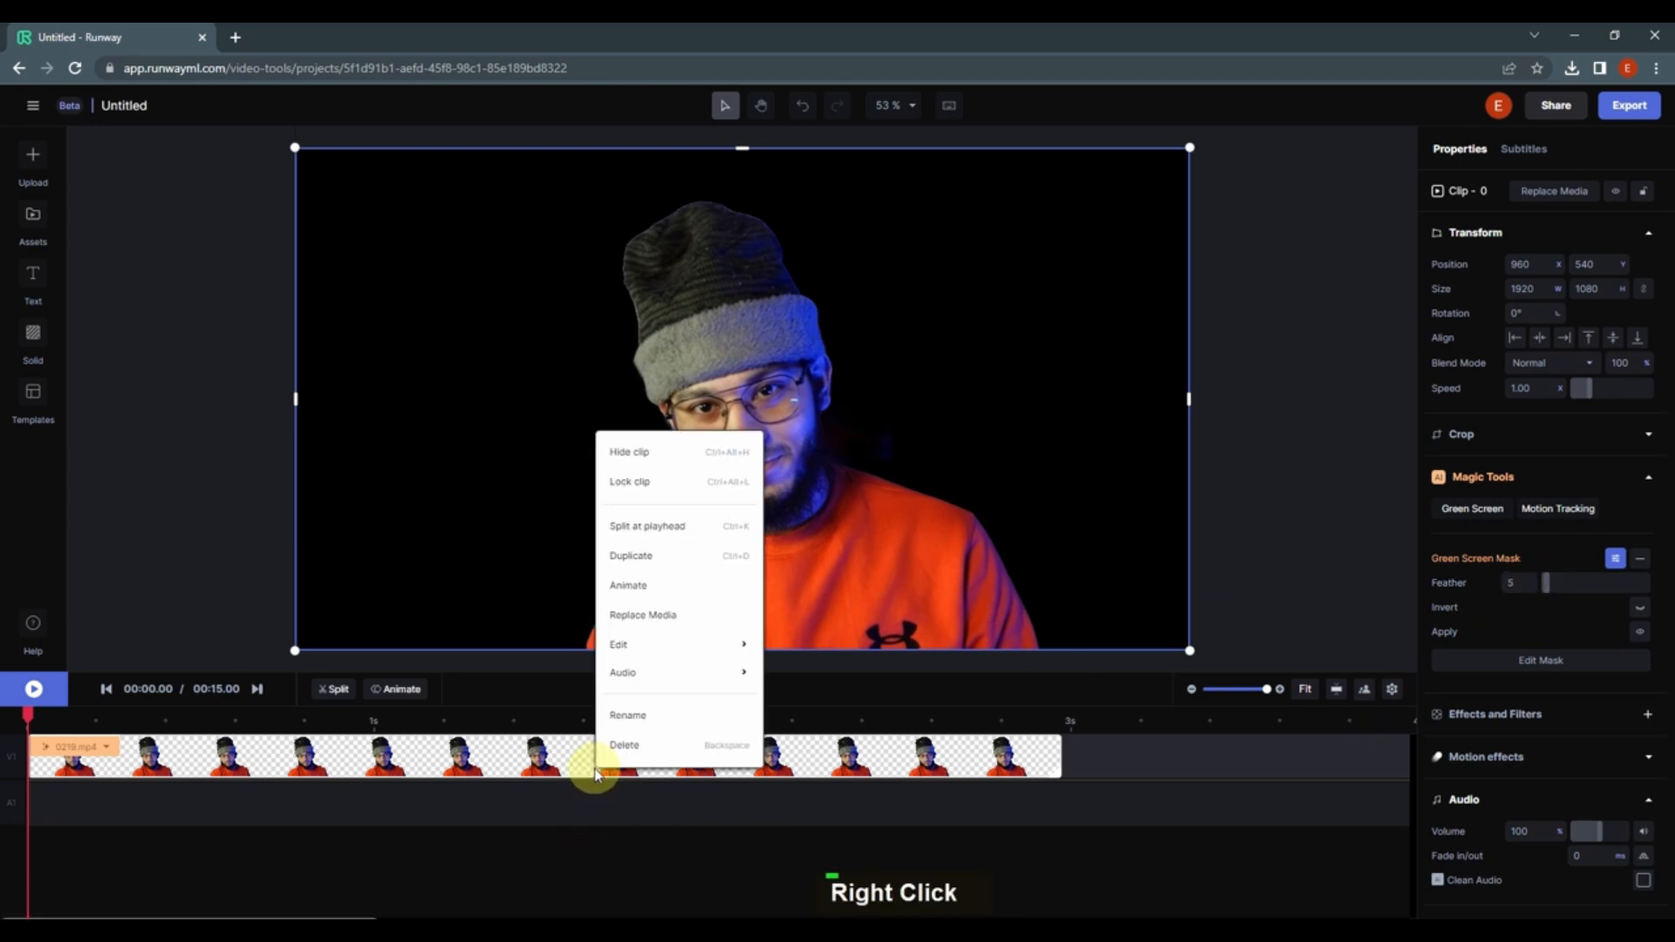
left_click(638, 563)
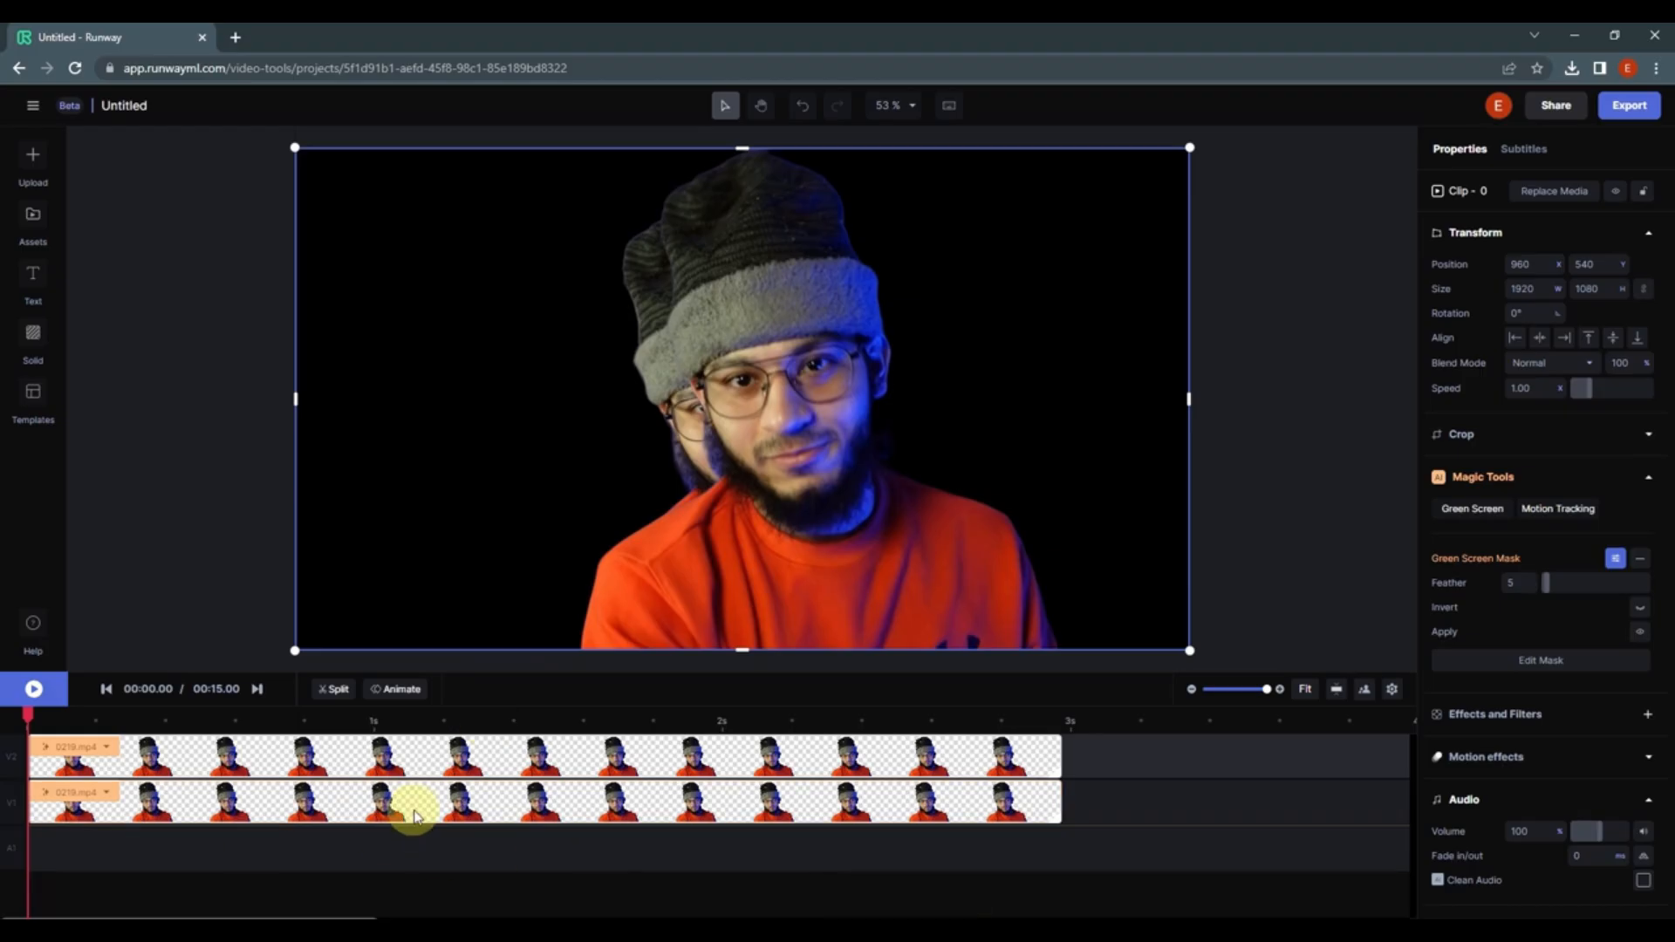
Step: Remove the green screen mask from the lower duplicate clip
left_click(476, 811)
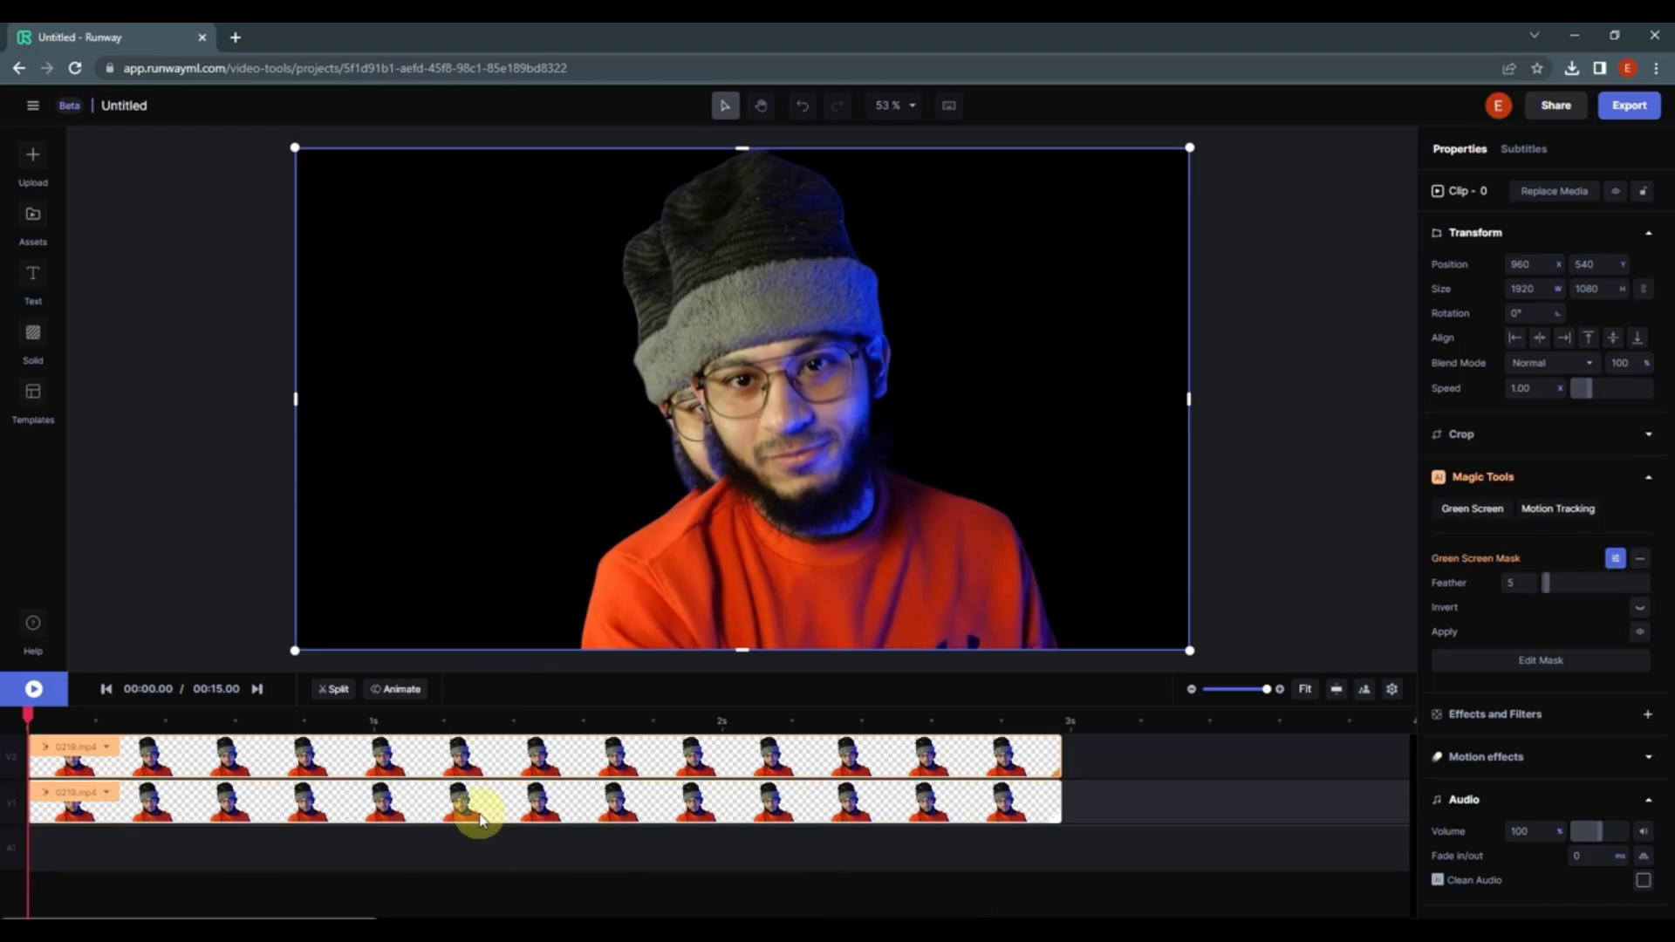
left_click(1648, 563)
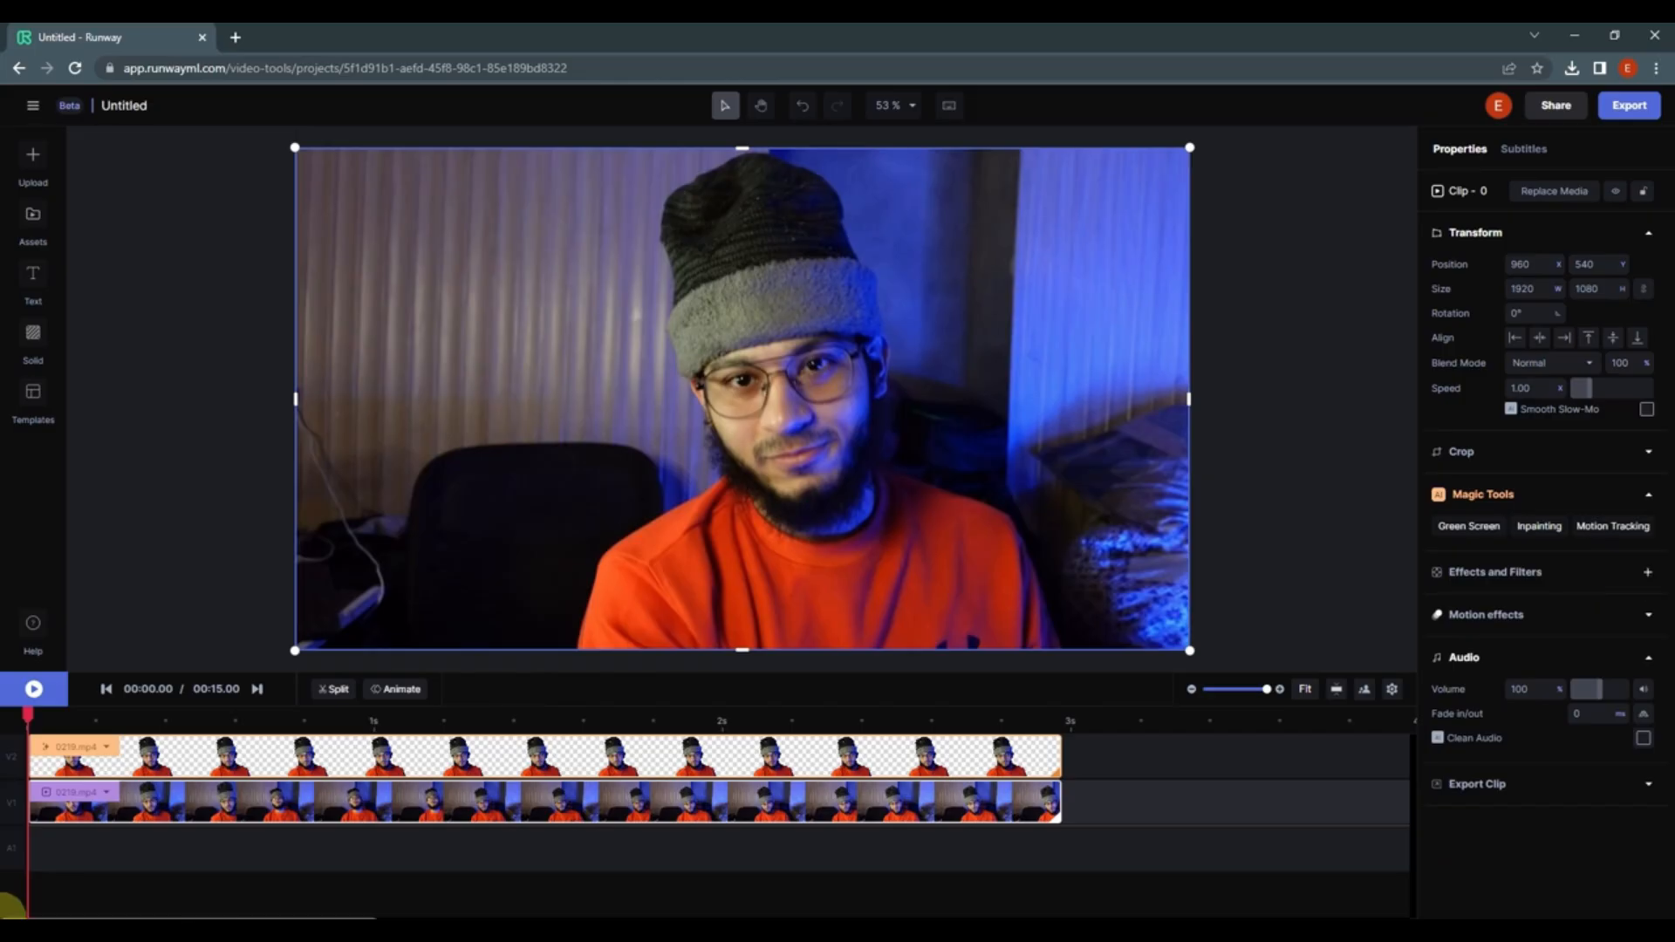
left_click(524, 901)
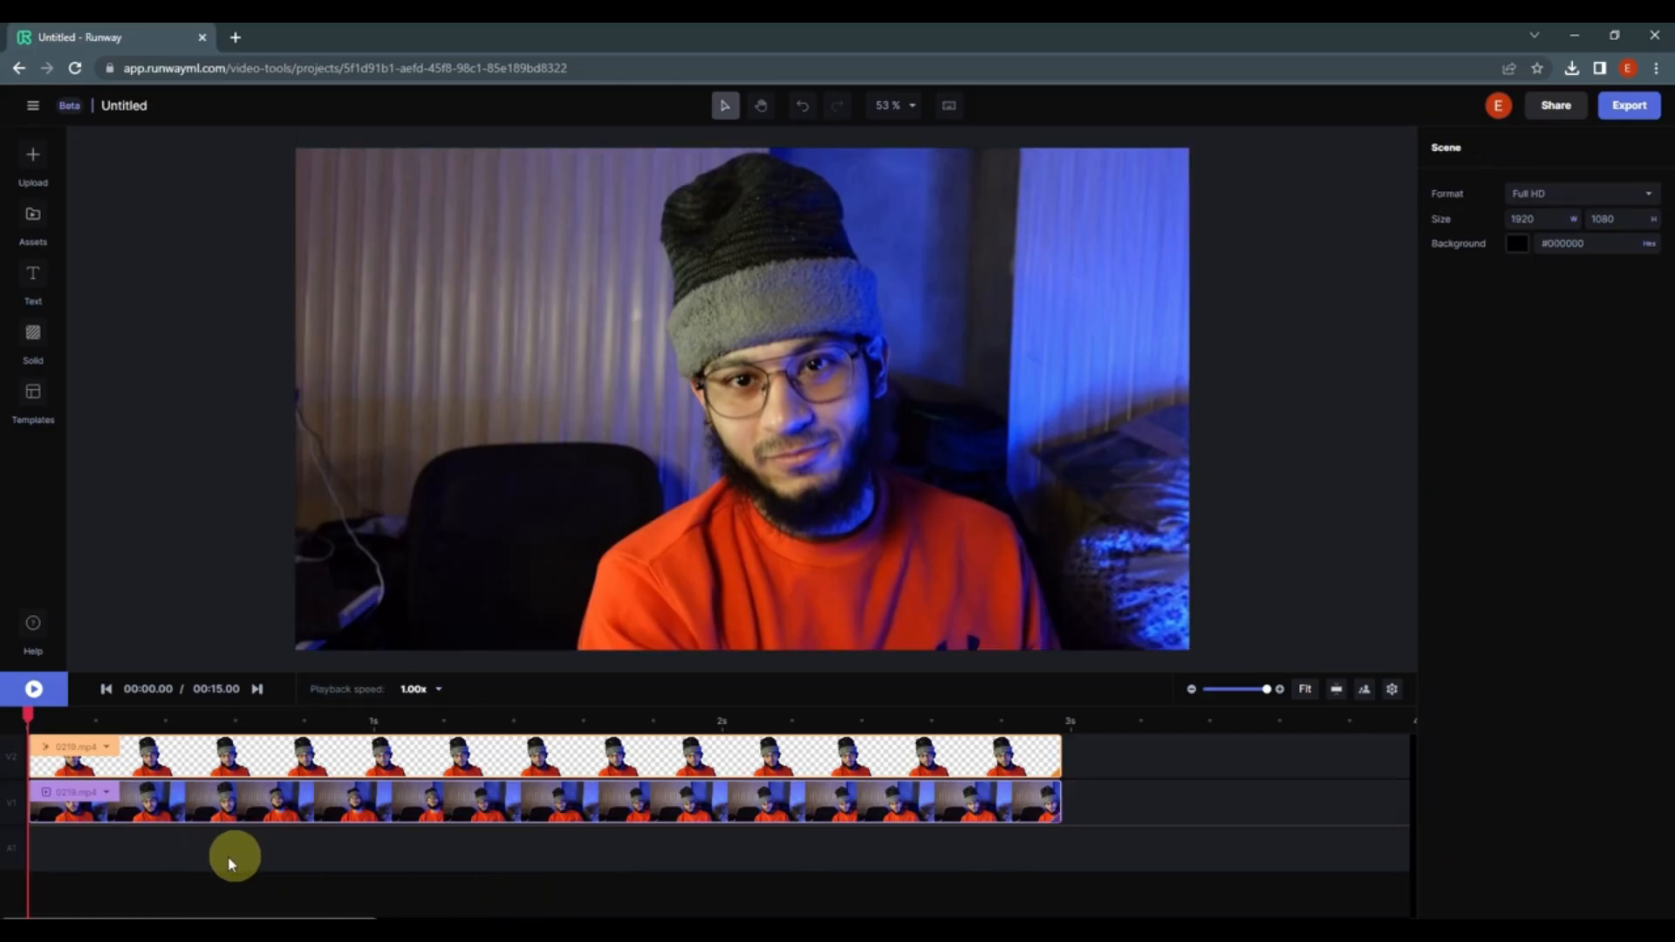
Step: Add a text layer reading TEXT over the video
left_click(35, 288)
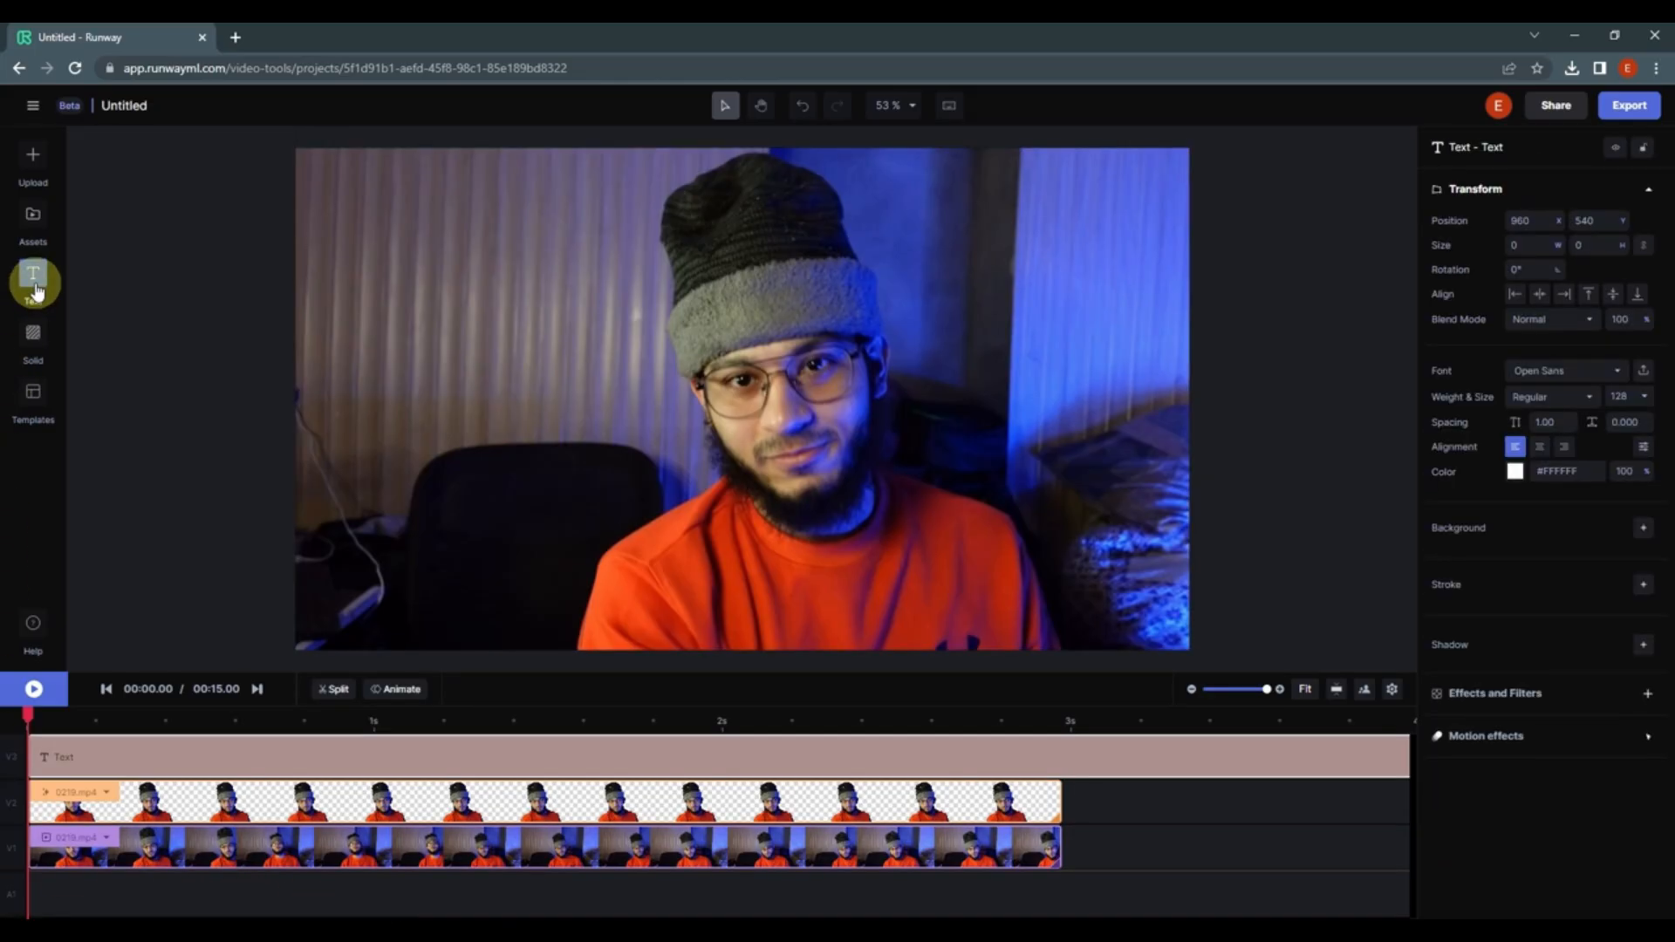
double_click(767, 392)
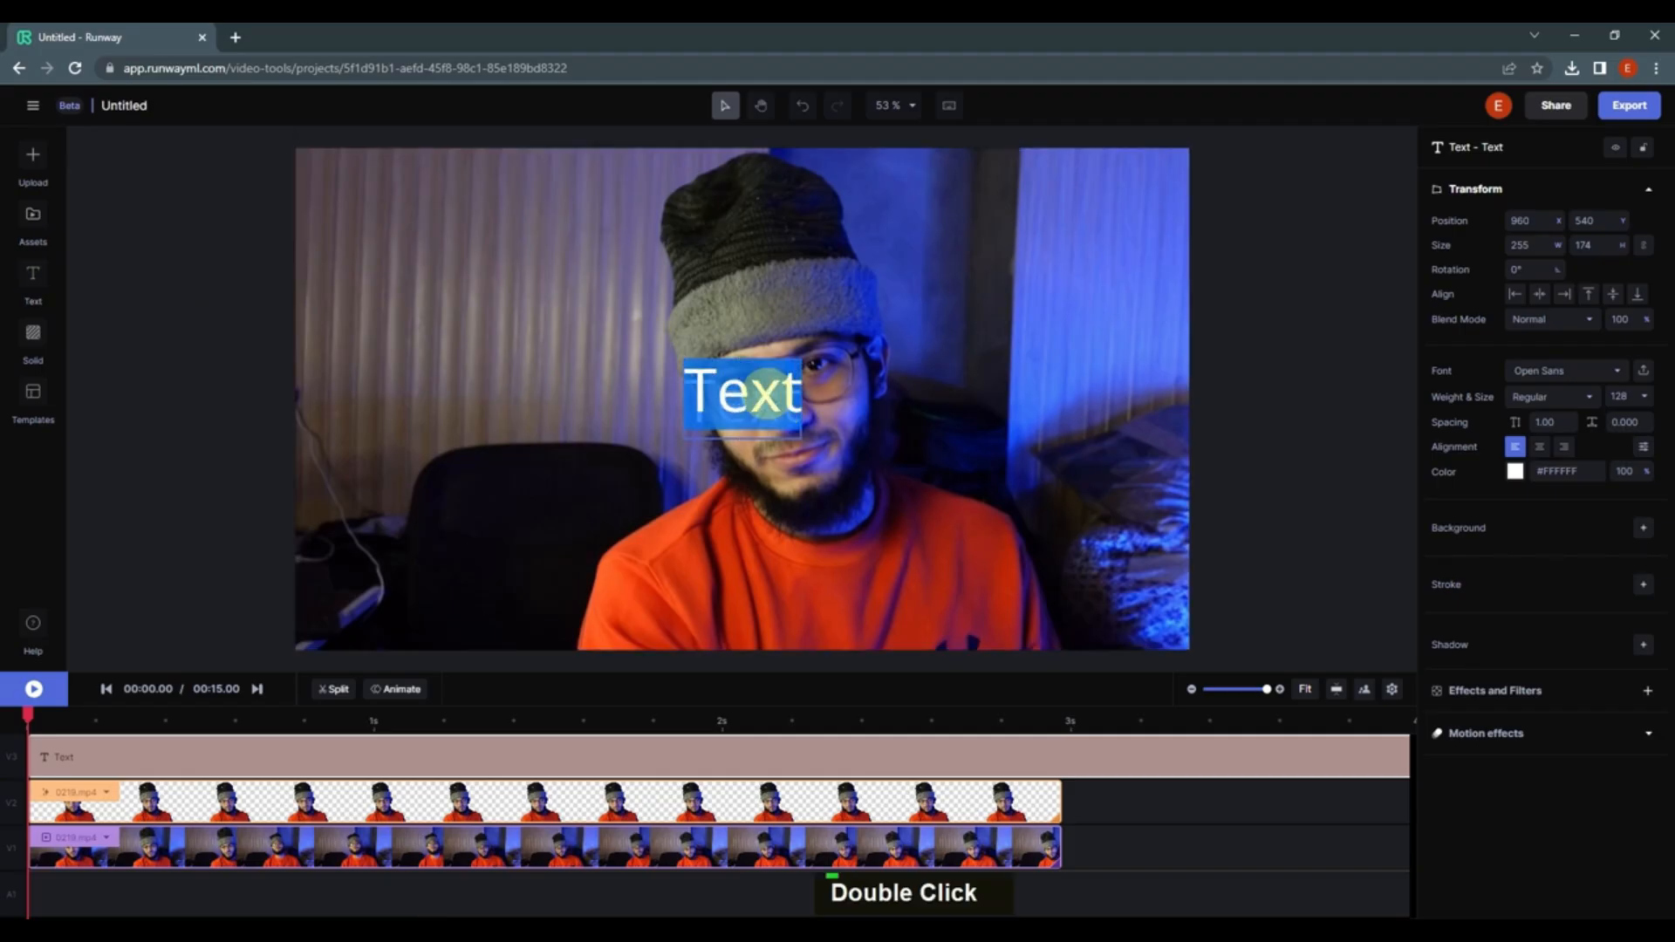
type("TEXT")
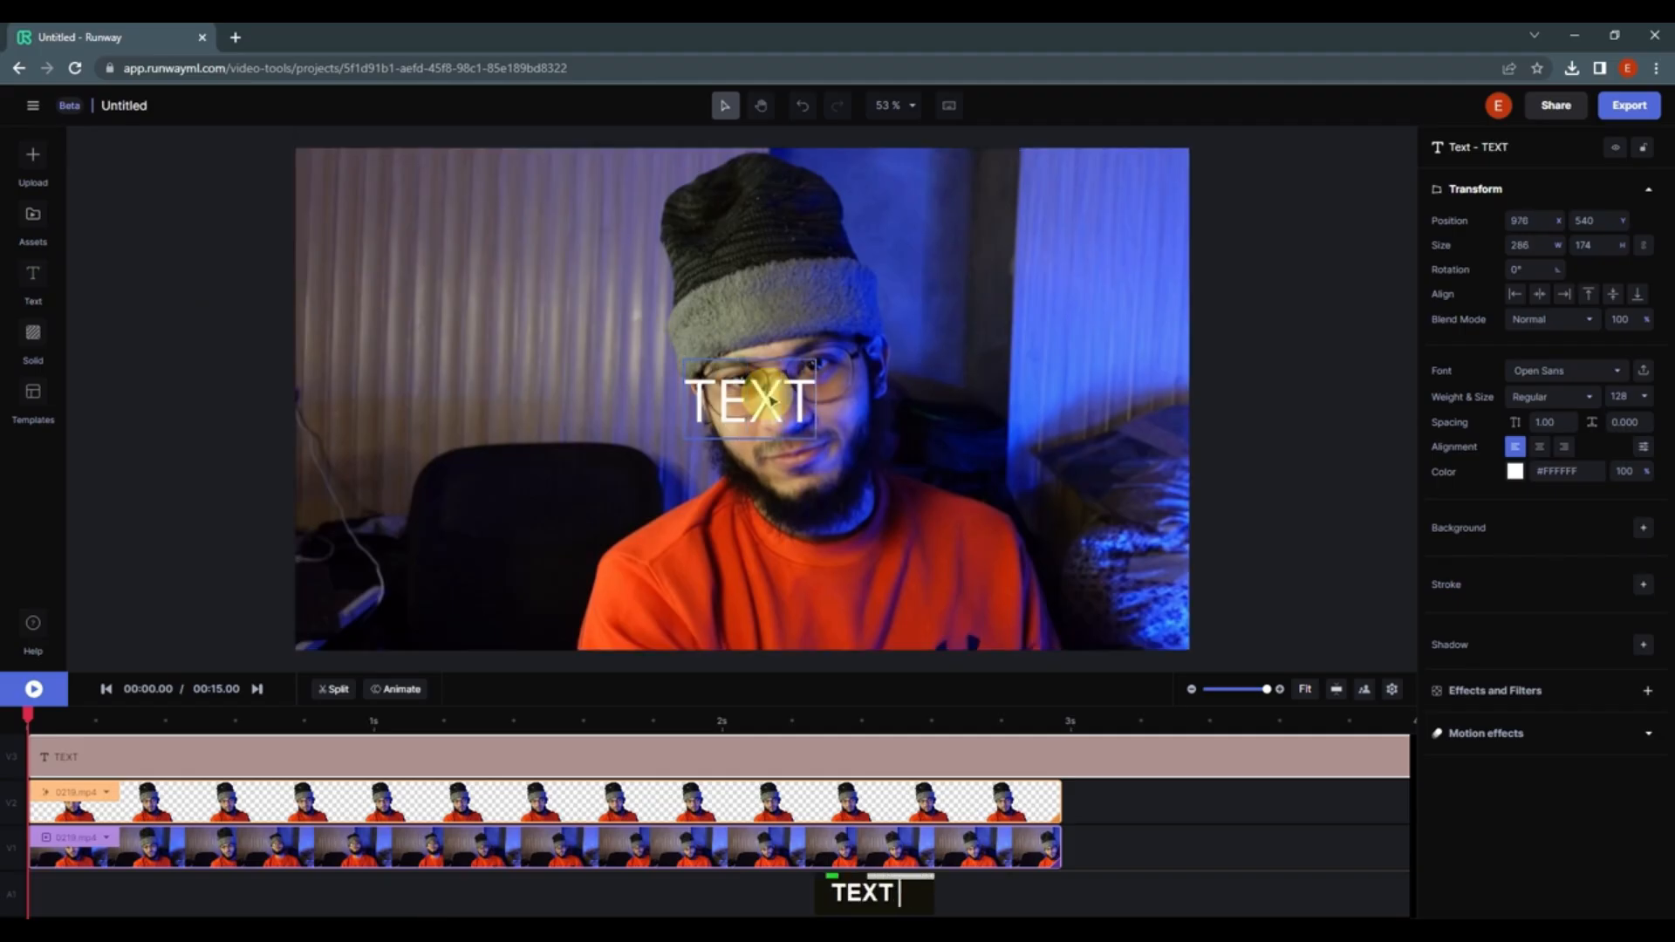
Step: Set the text weight to Bold and the font to Passion One
left_click(1589, 400)
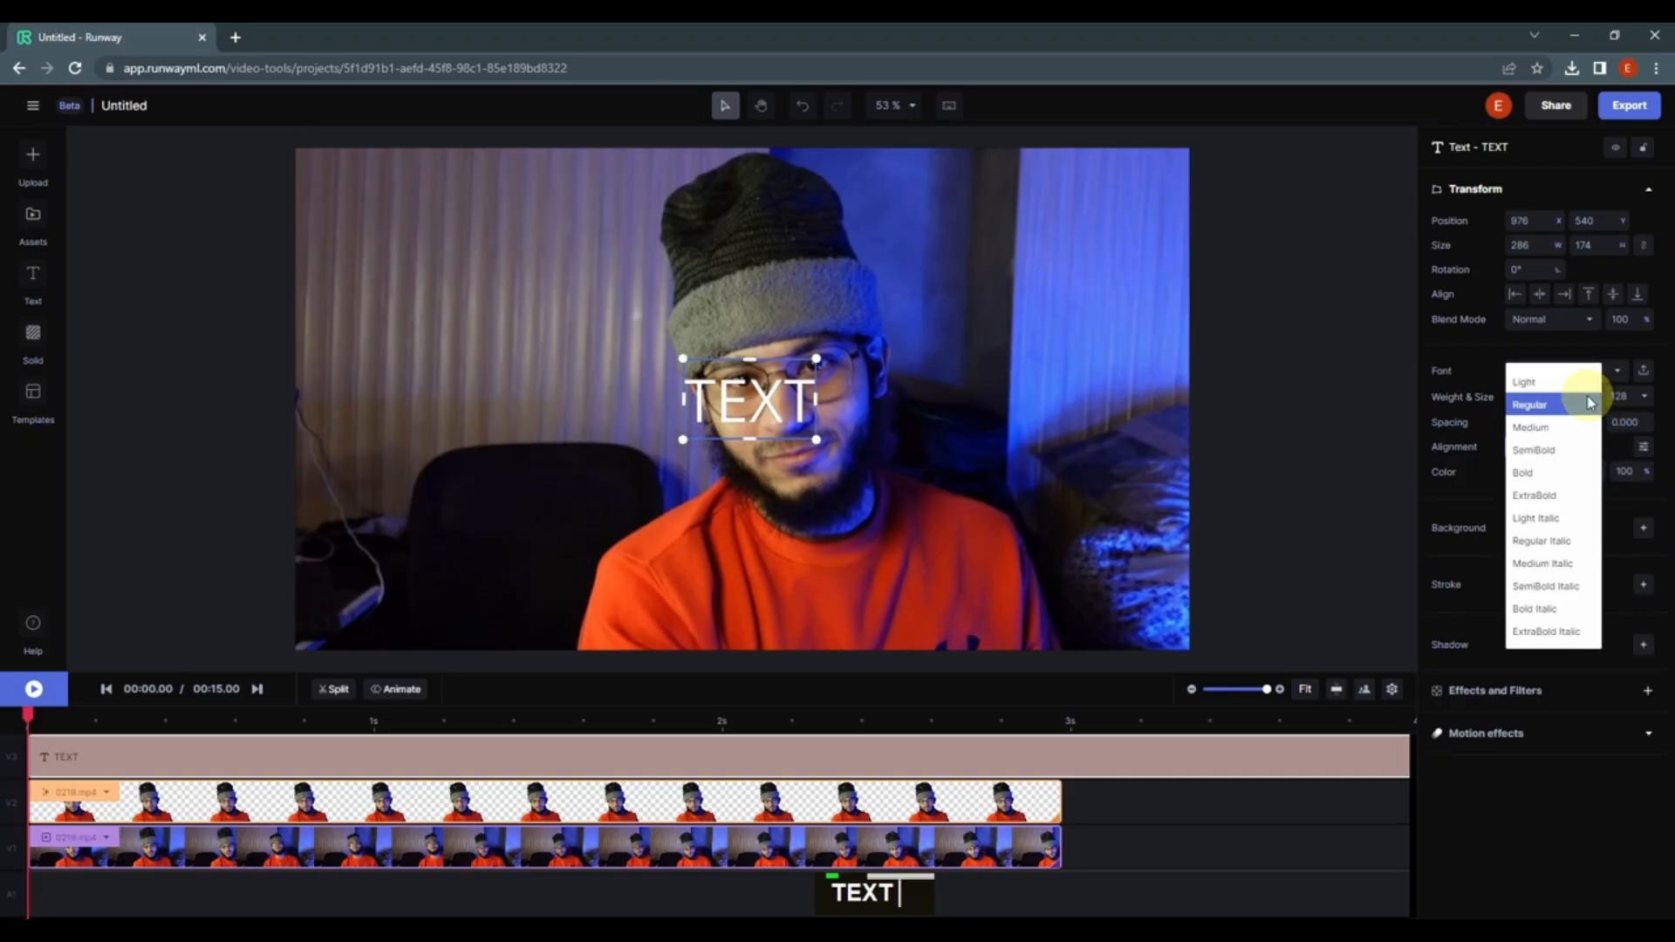
left_click(1560, 472)
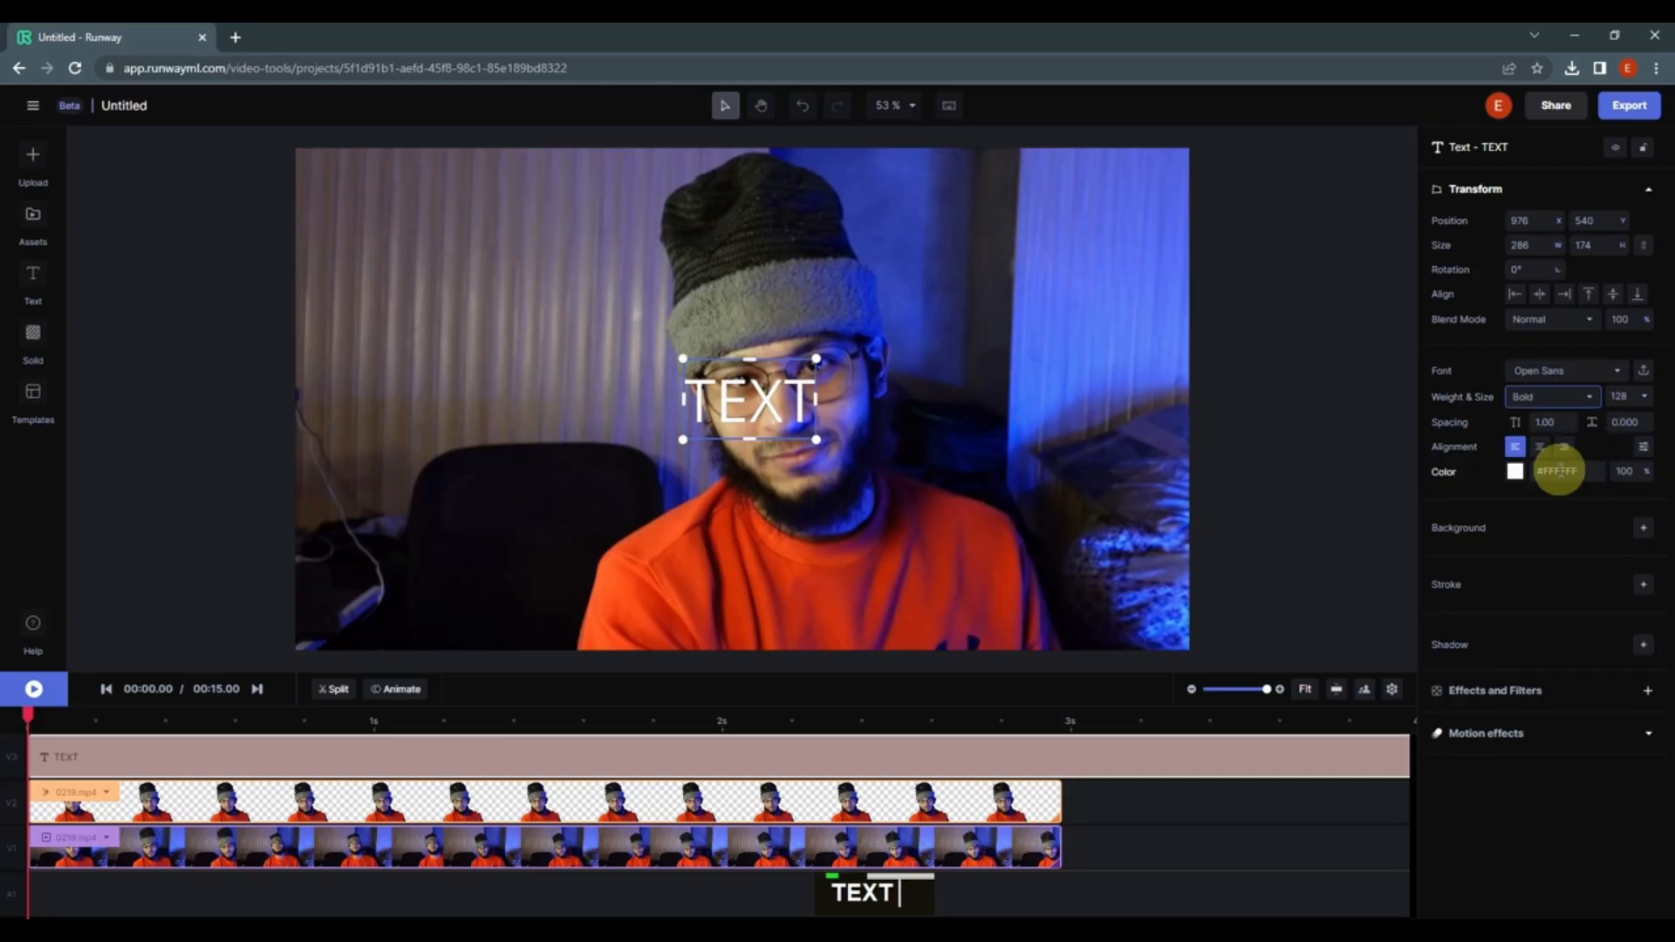
left_click(1621, 378)
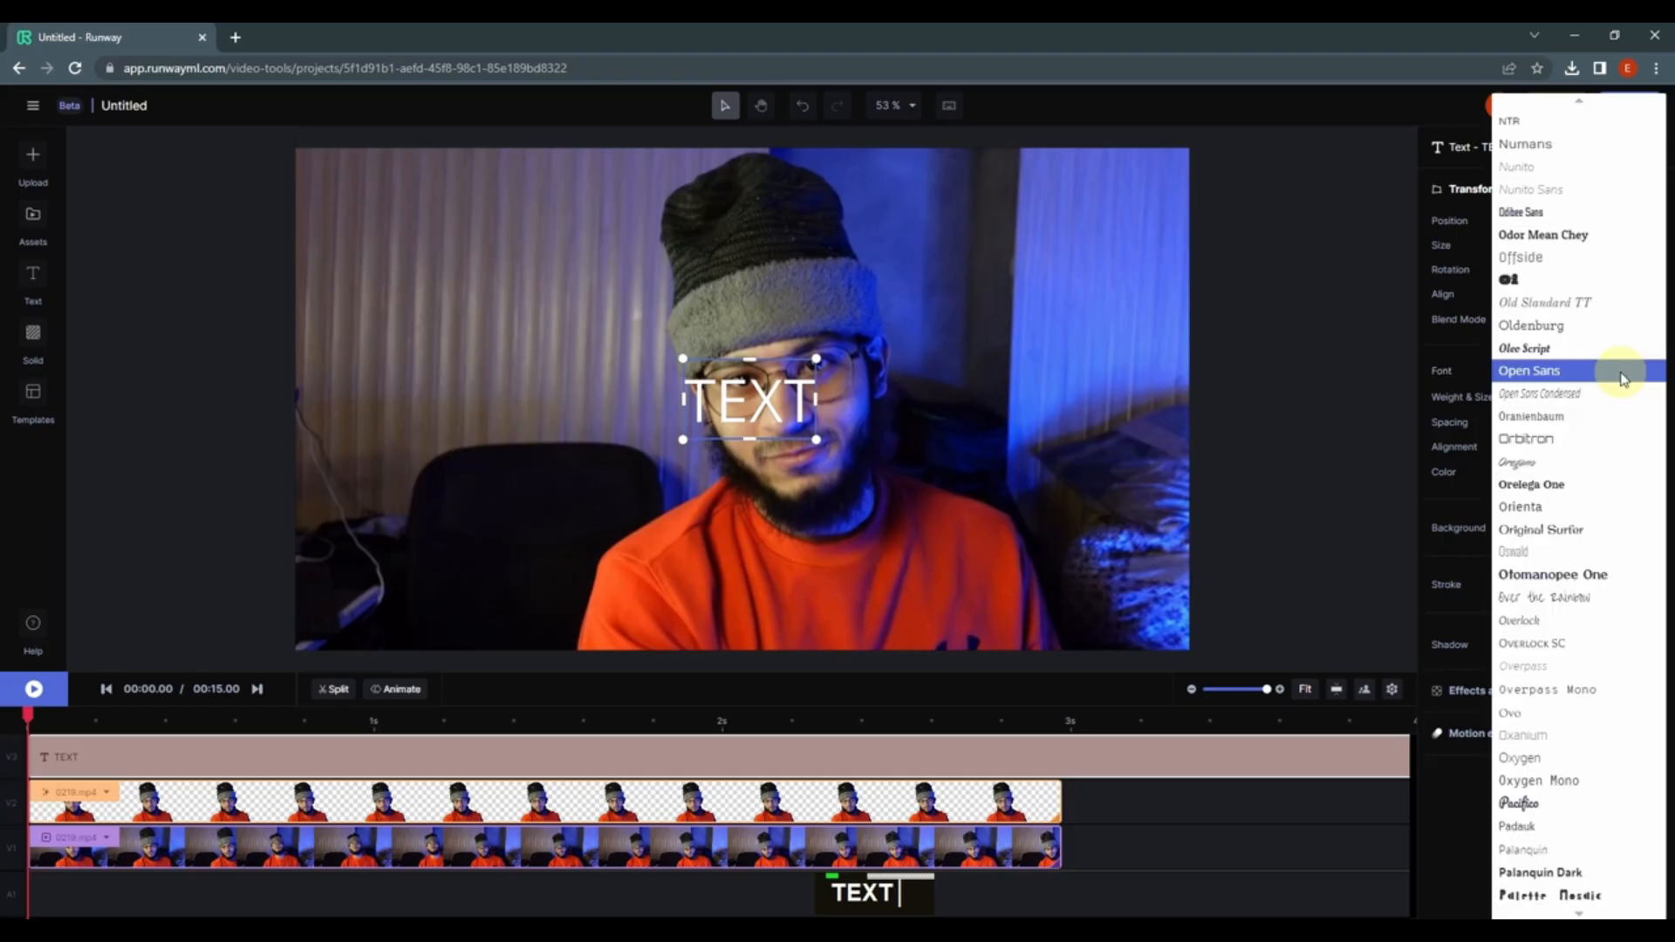
scroll(1570, 590, "down", 4)
left_click(1549, 662)
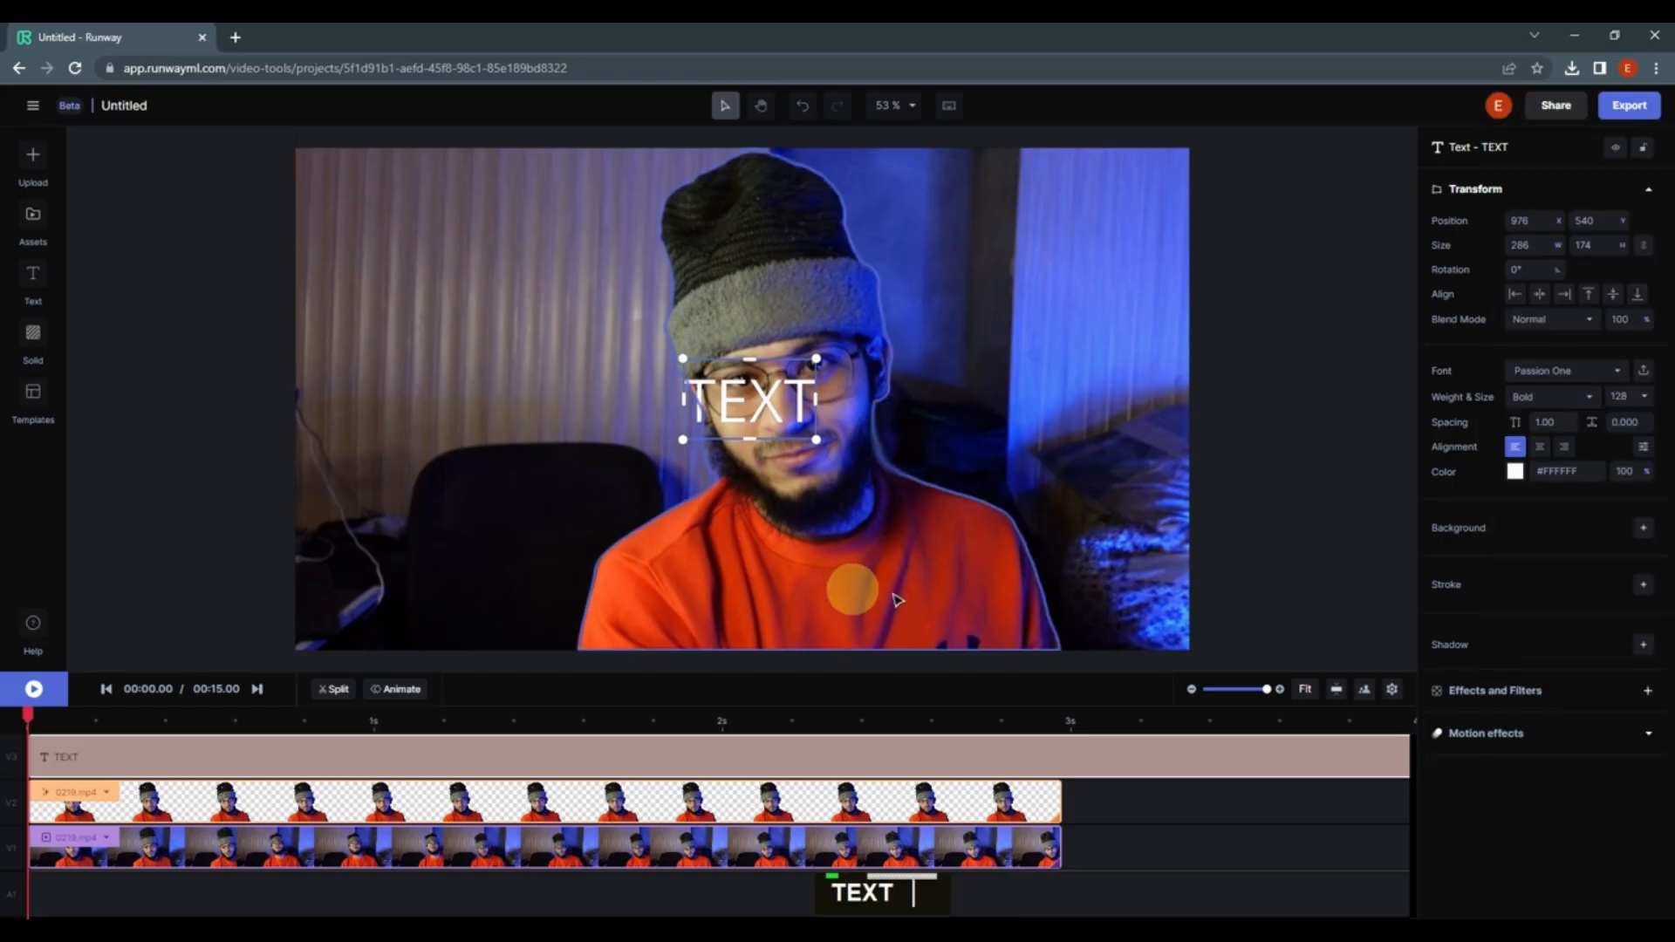
Step: Move the text to the left of the face
left_click_drag(776, 414, 619, 416)
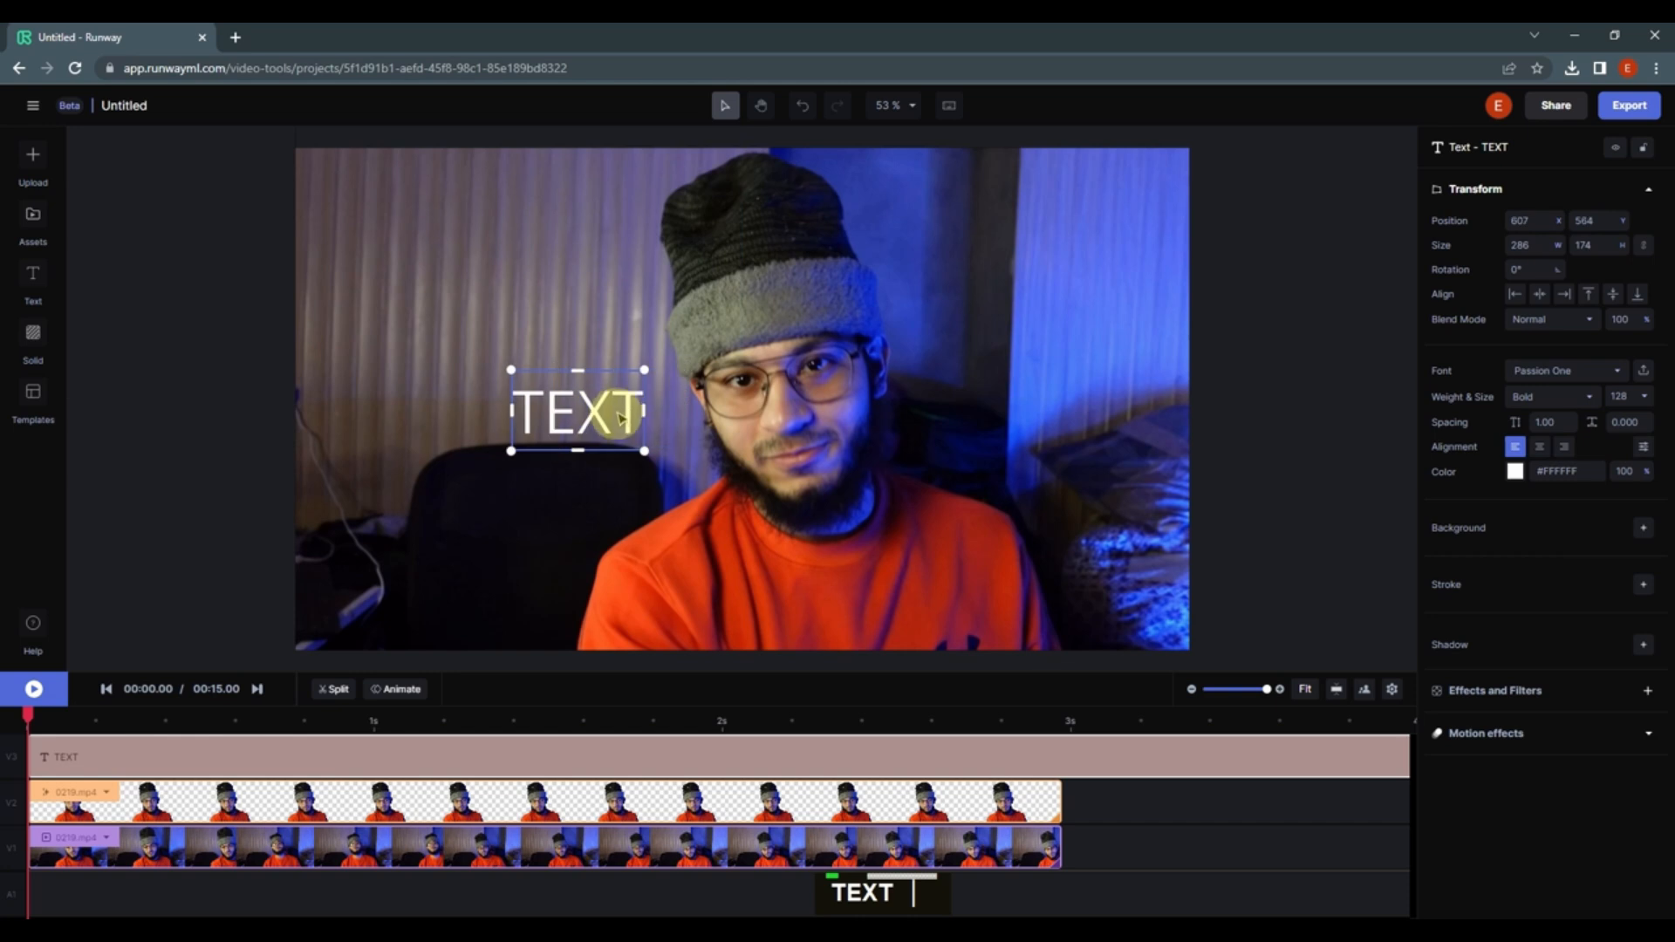
double_click(618, 422)
double_click(632, 416)
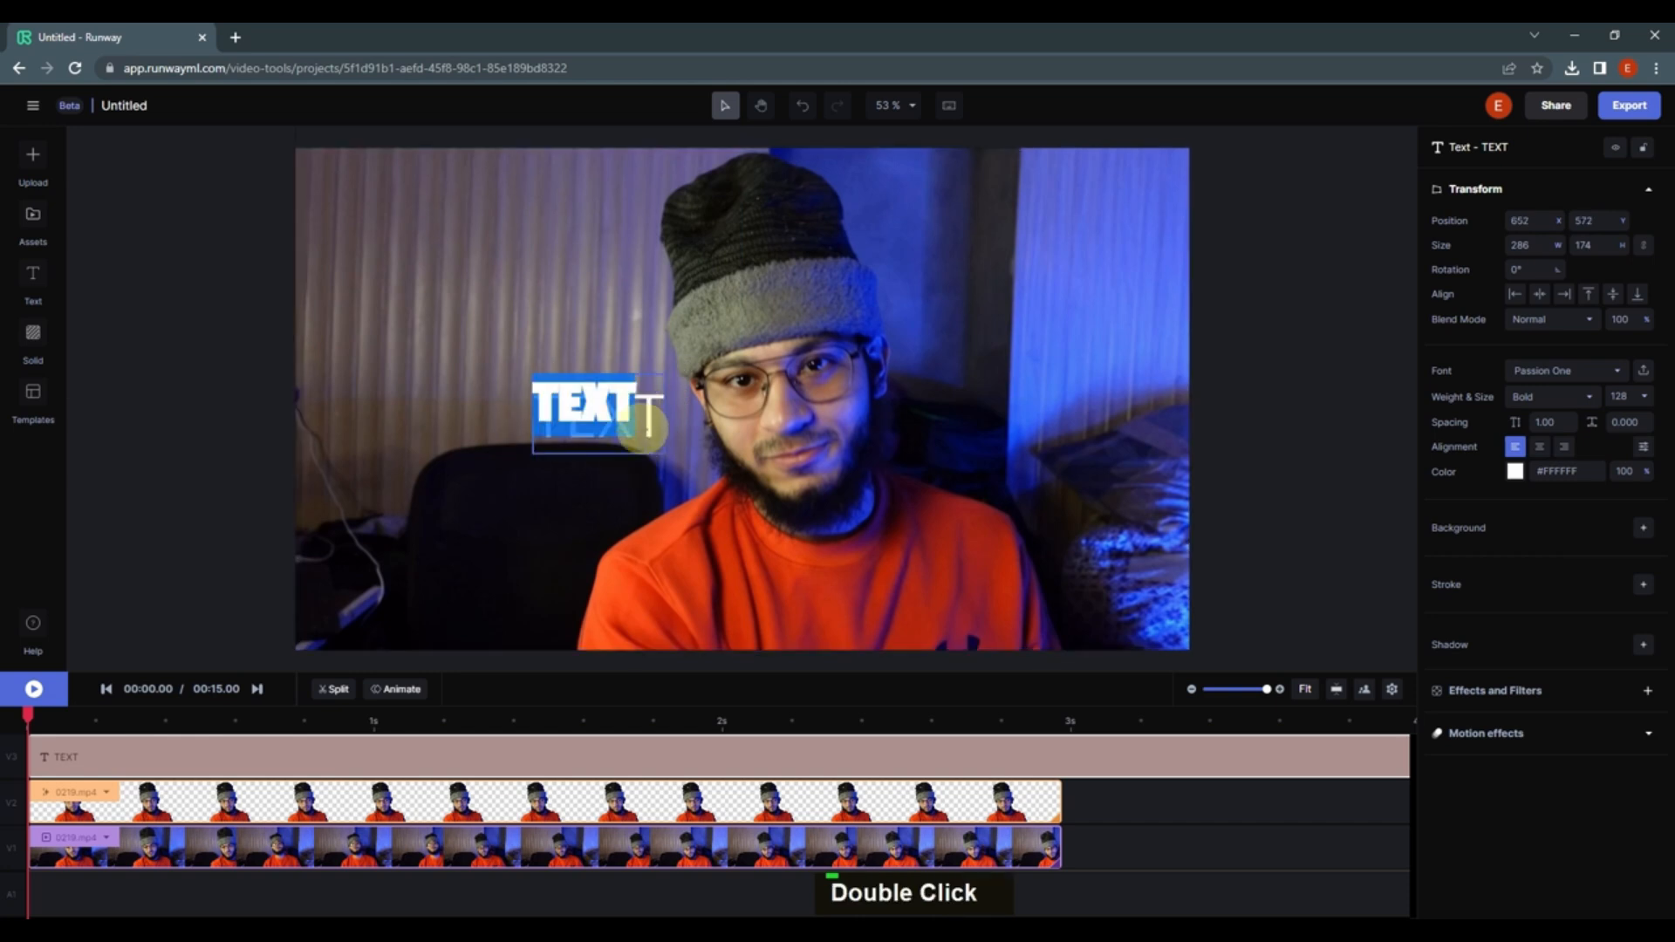
left_click(615, 410)
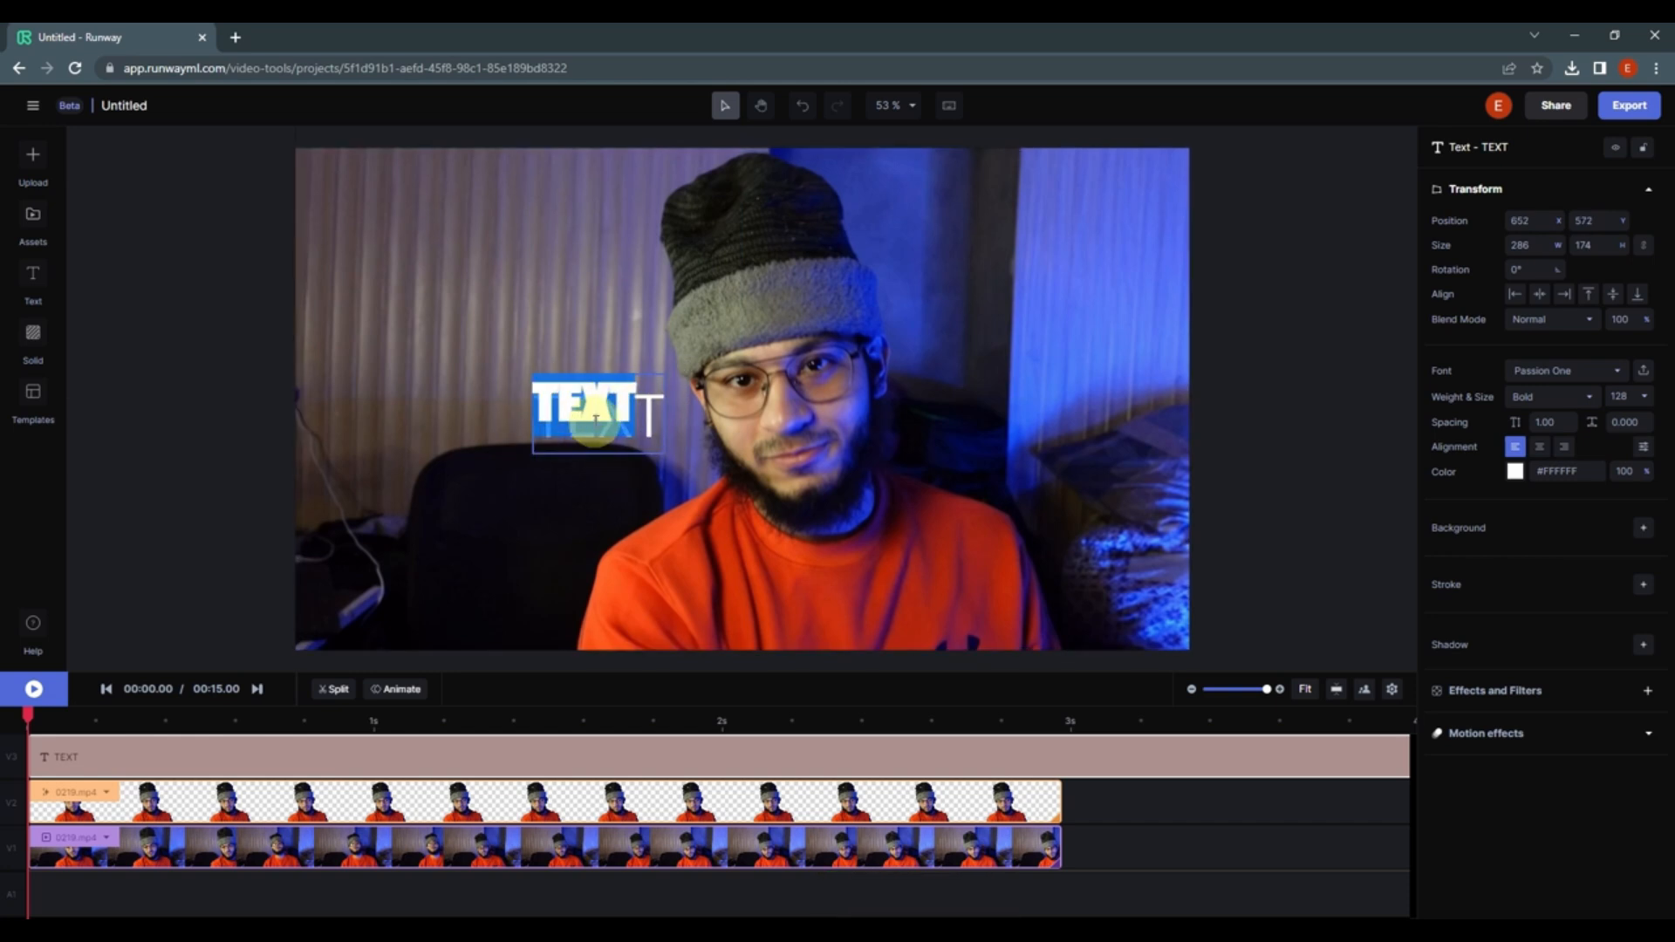
Step: Trim the text clip's end to match the video clips, about 3 seconds long
left_click(206, 761)
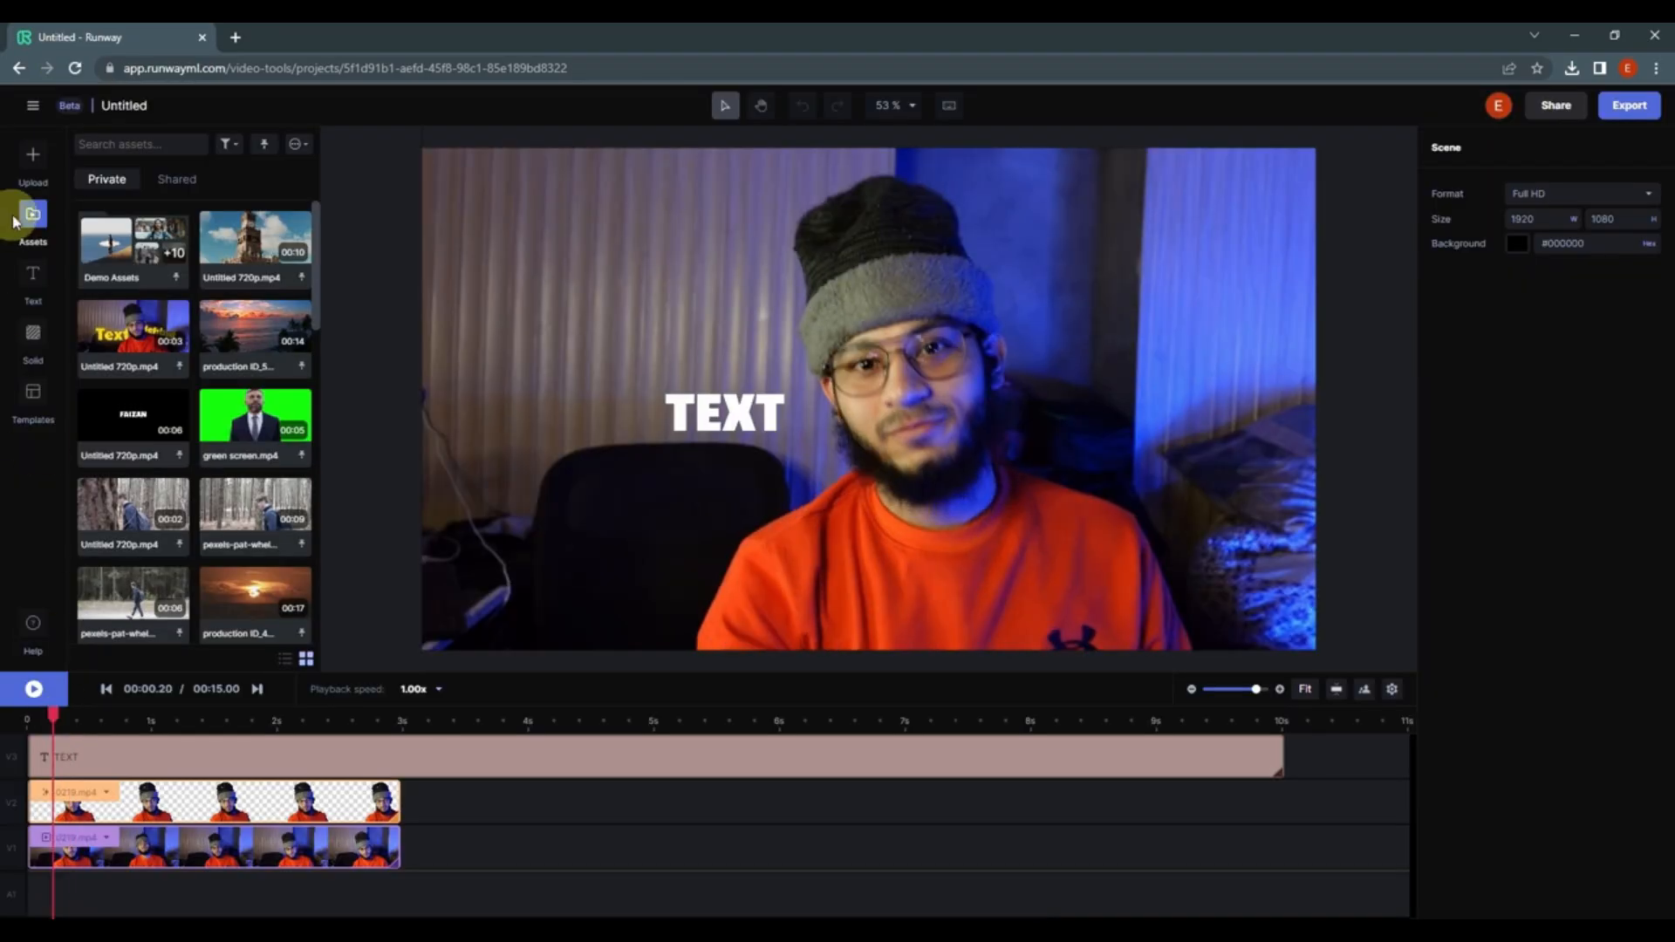
left_click(33, 219)
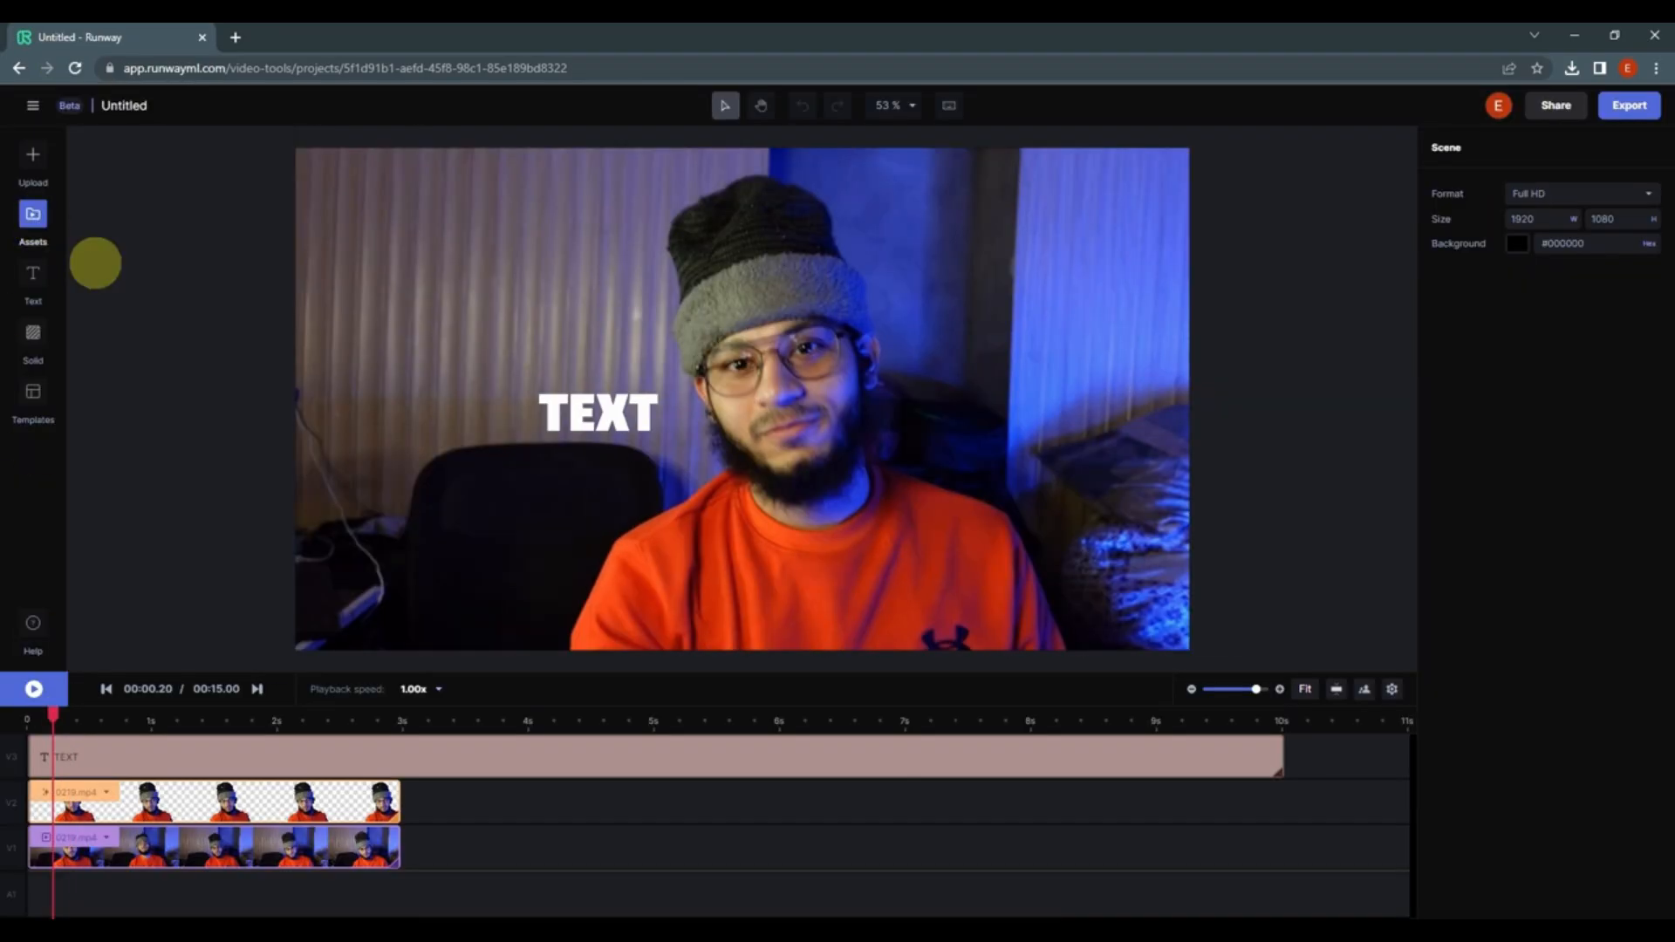
left_click(1307, 698)
left_click_drag(1406, 750, 438, 733)
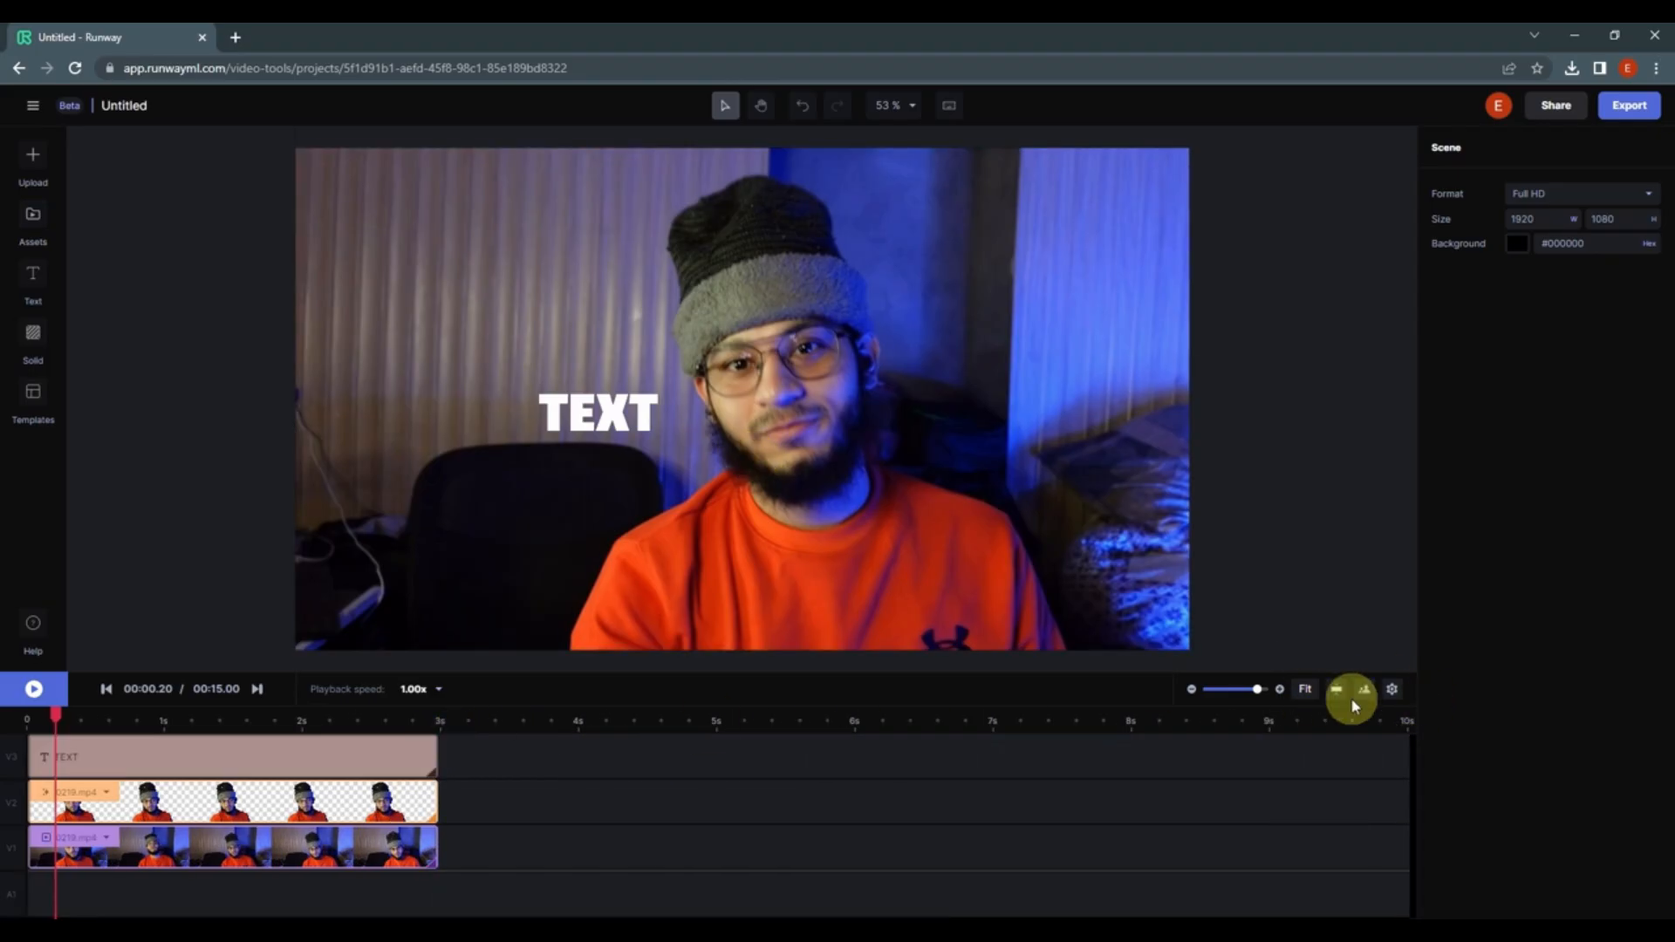
Step: Set the text color to yellow #FFDC00
left_click(1317, 698)
left_click_drag(122, 742, 3, 728)
left_click(223, 757)
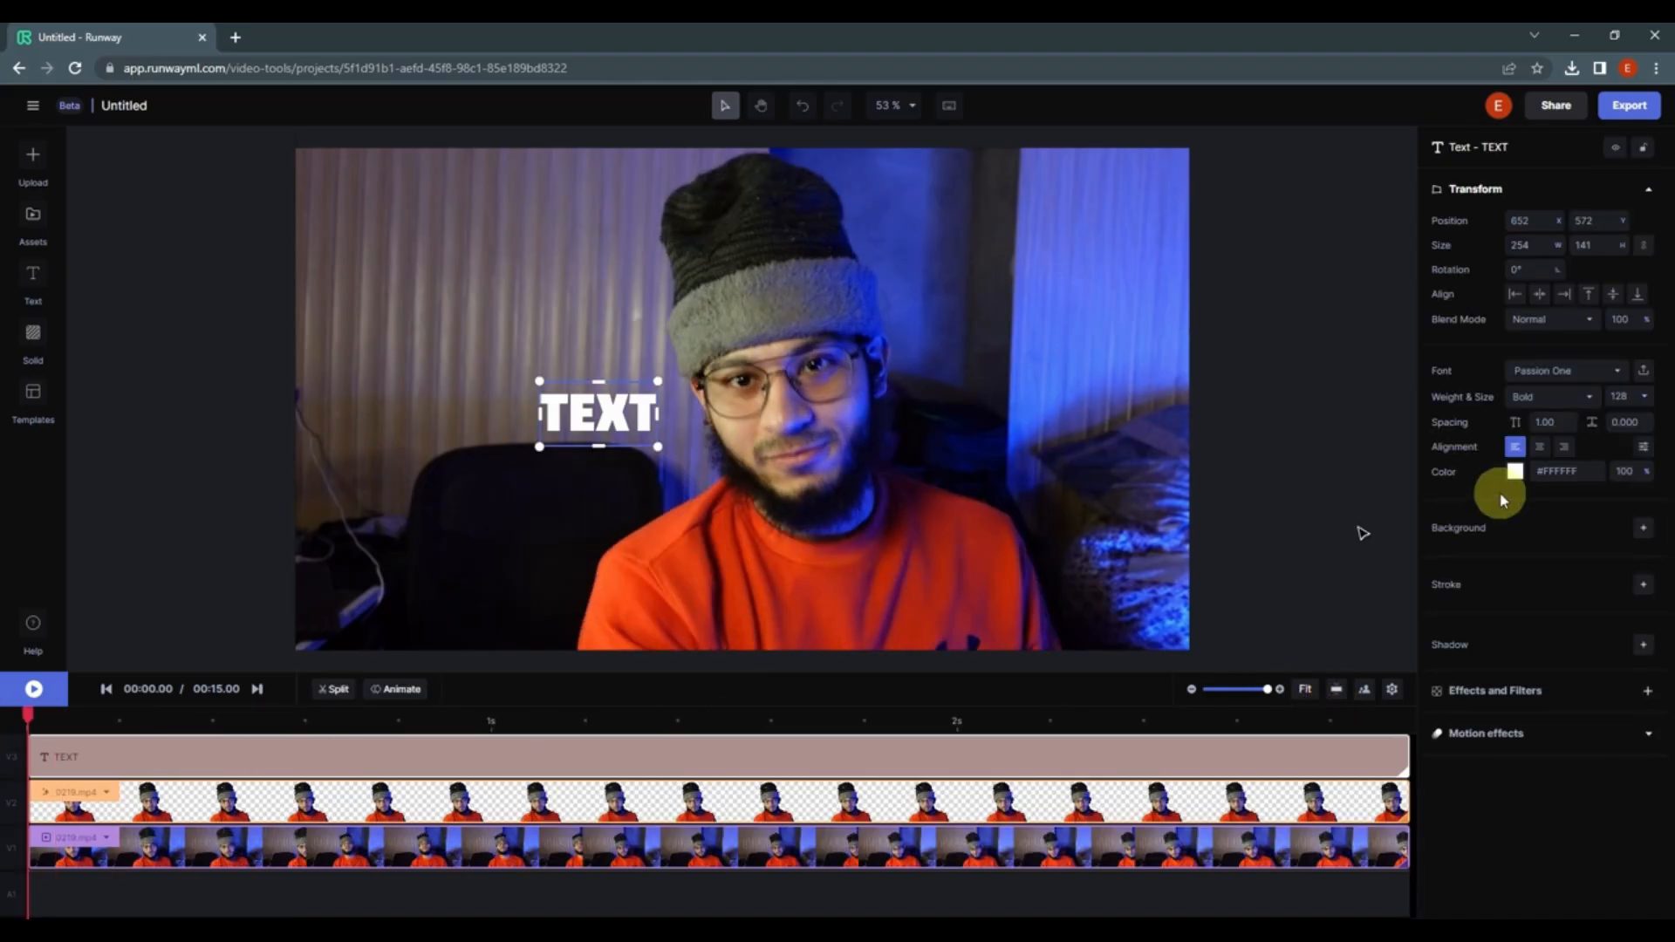
left_click(1514, 472)
left_click_drag(1326, 337, 1402, 284)
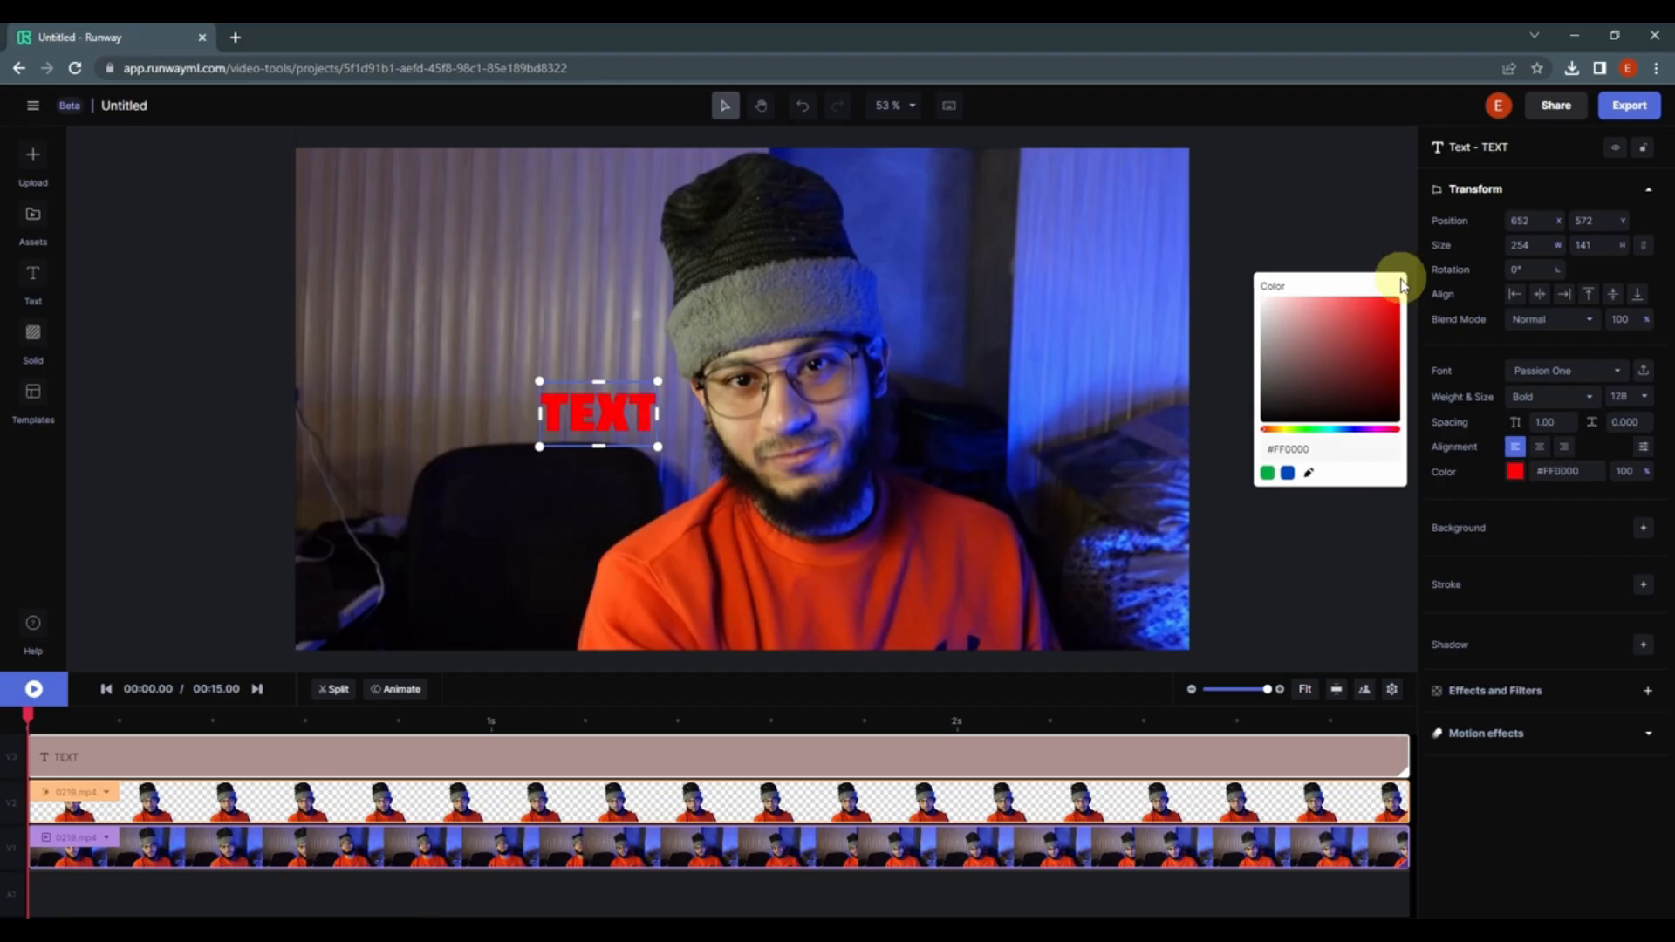
left_click_drag(1272, 430, 1281, 430)
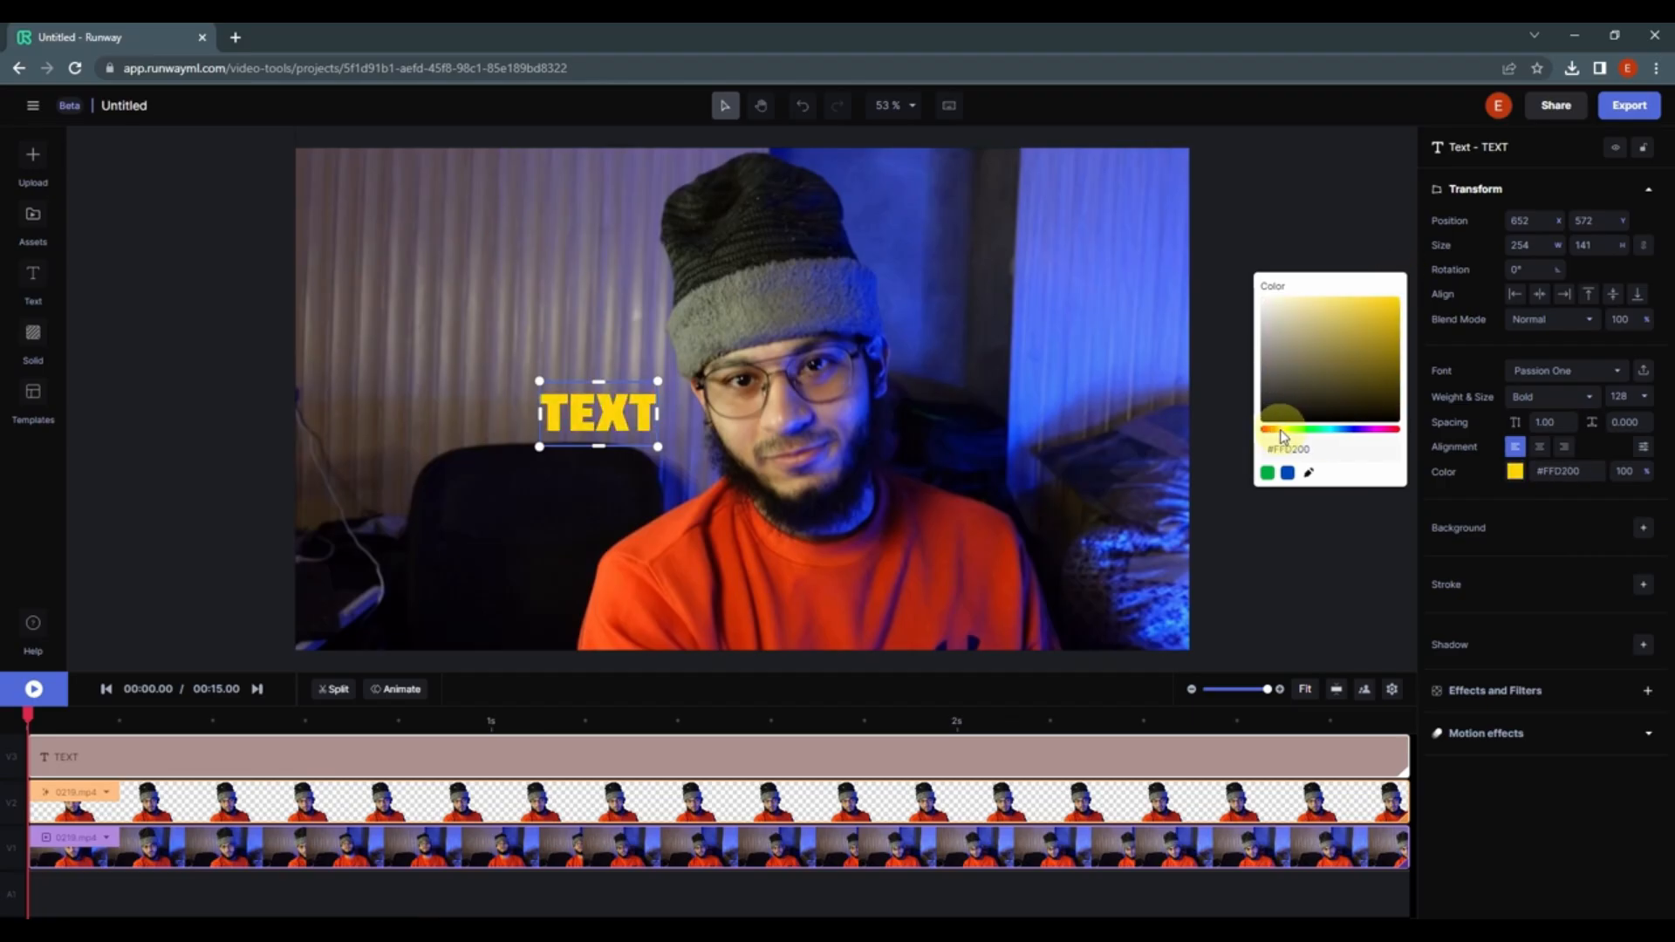
left_click(1487, 472)
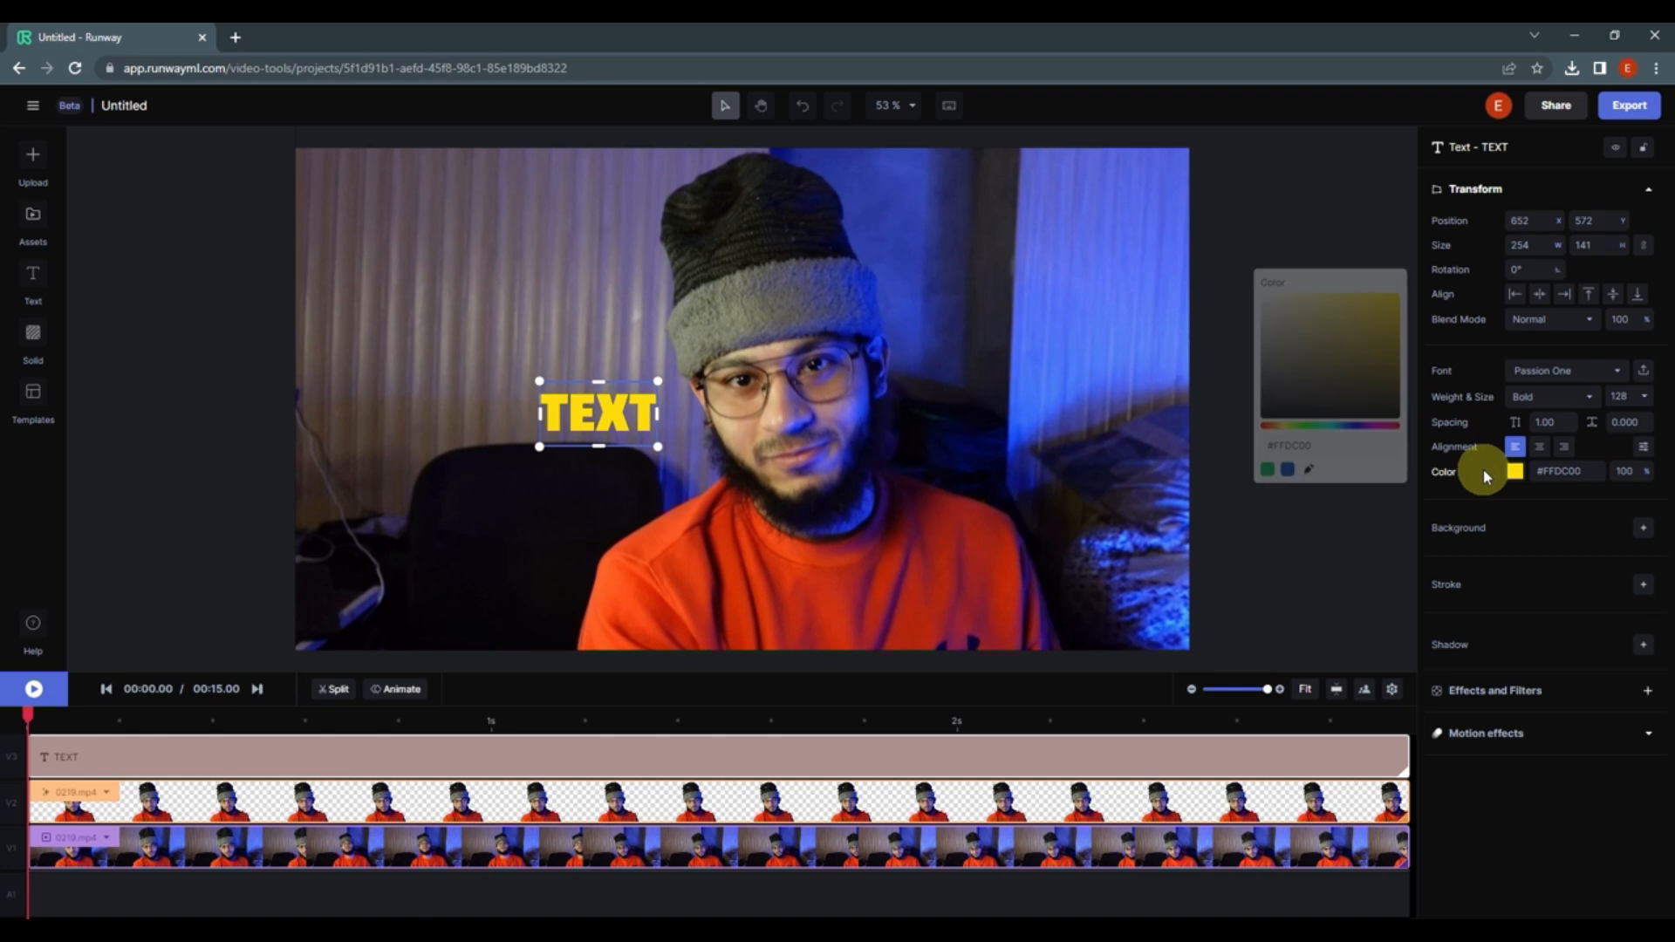
Step: Enable a text shadow with yellow color #FFDC00 and blur 100
left_click(1644, 650)
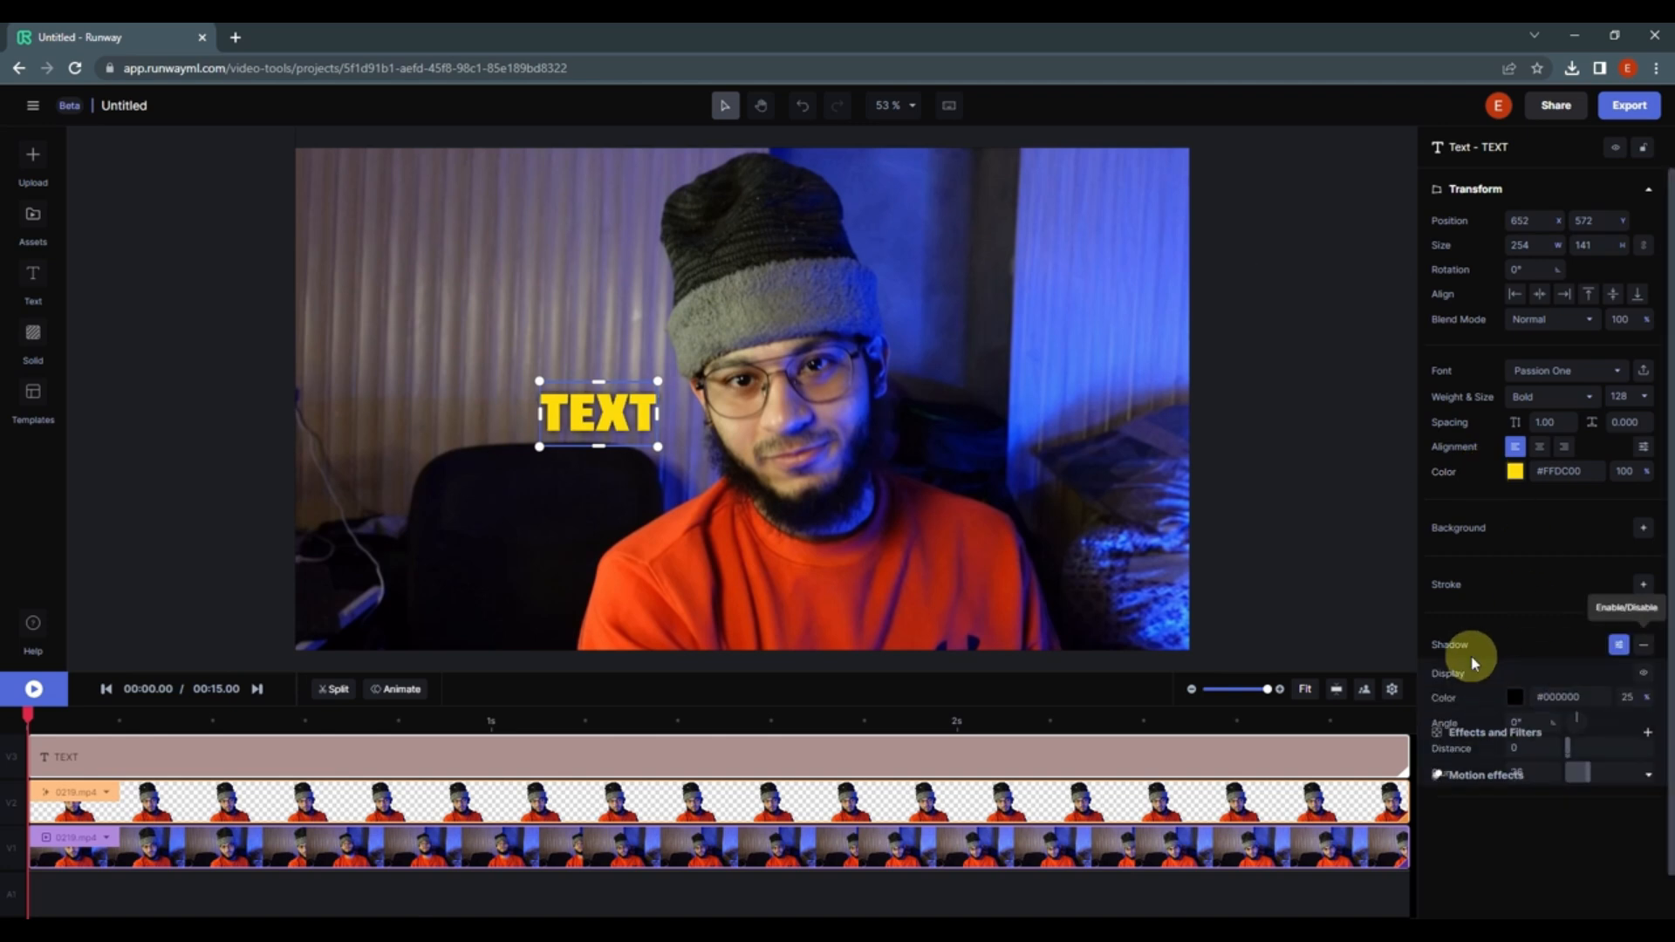
left_click(1515, 698)
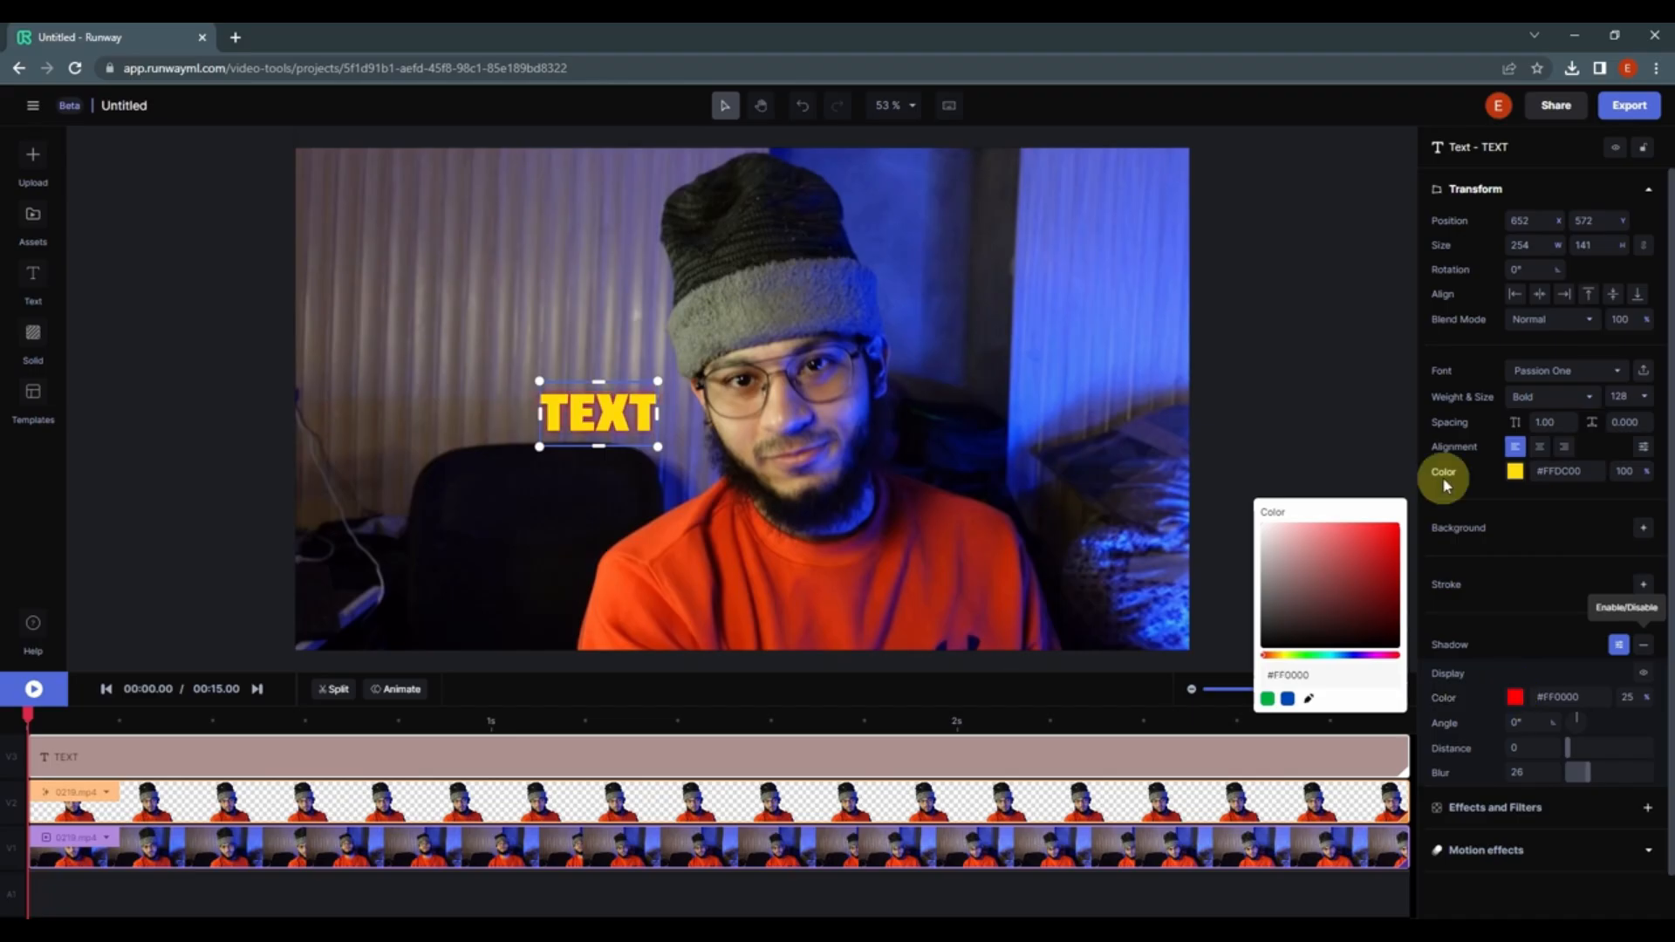
left_click_drag(1275, 663, 1282, 663)
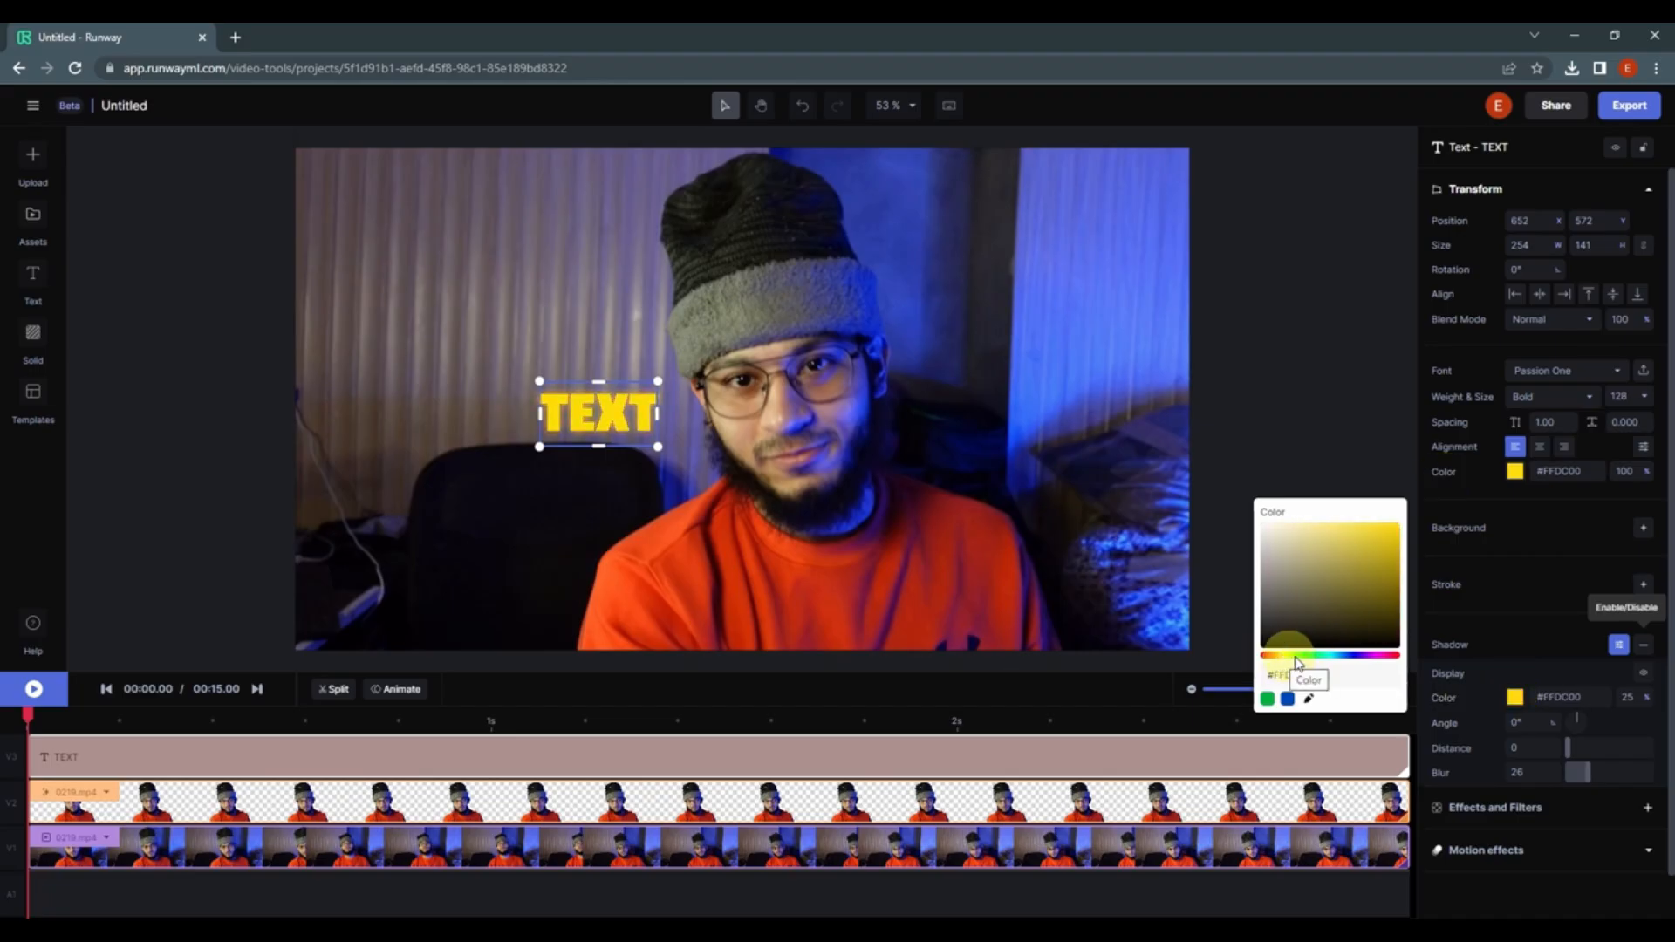
left_click_drag(1578, 771, 1653, 771)
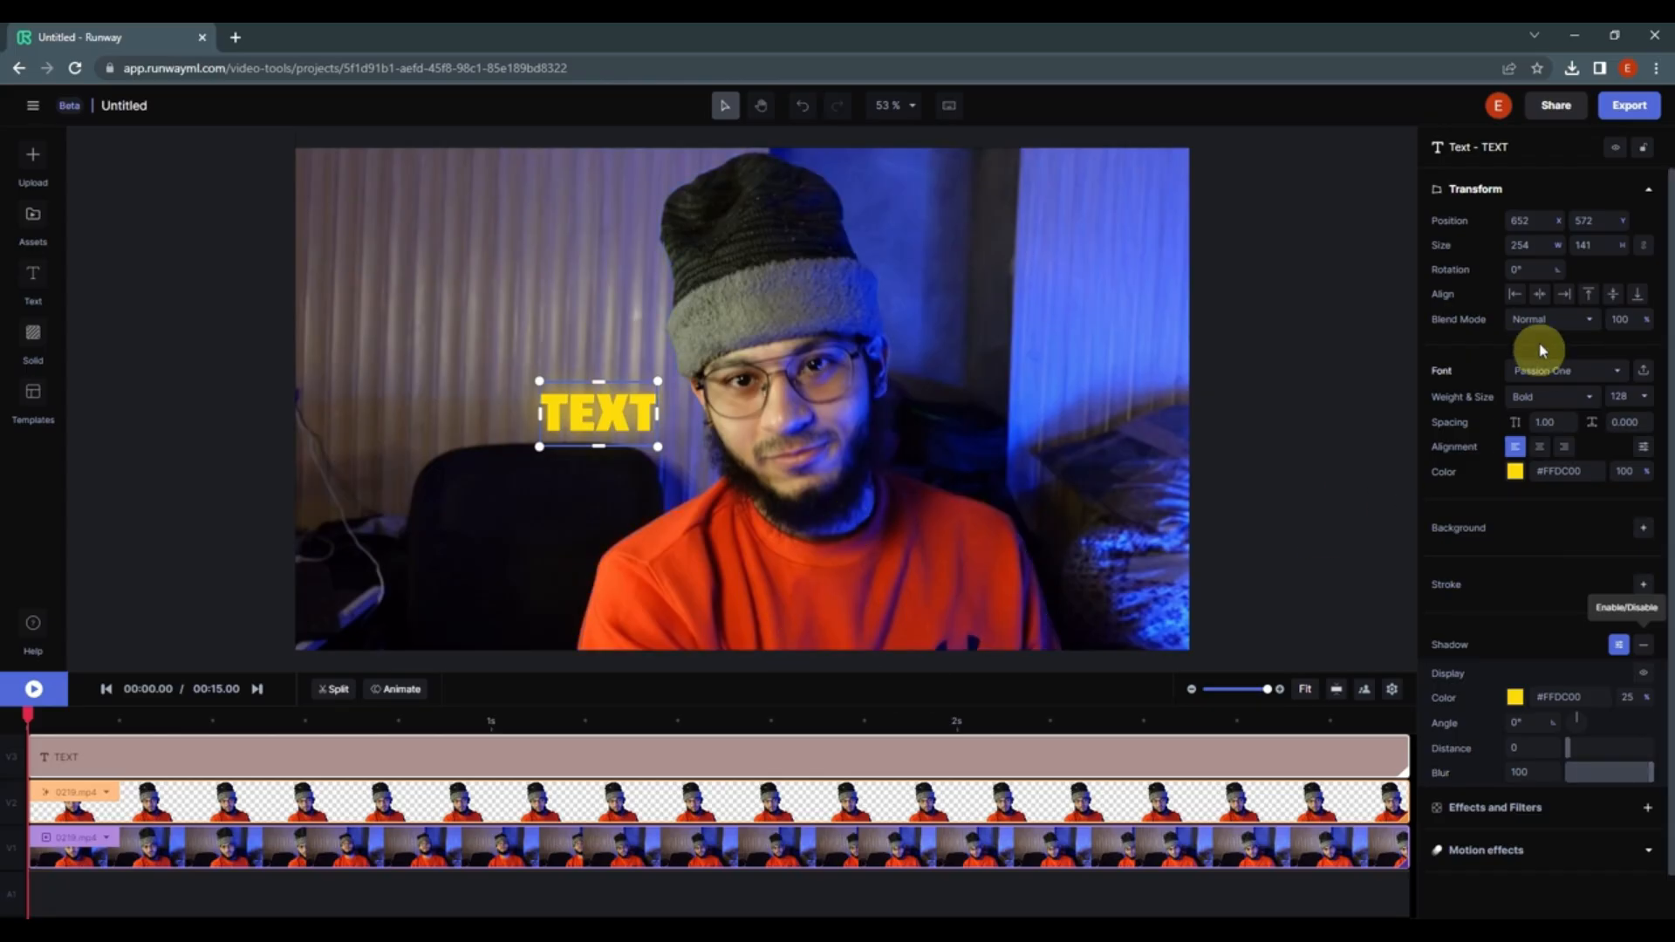
Step: Set the text width to 600 and move the text slightly lower
left_click_drag(1515, 245, 1537, 247)
double_click(1541, 246)
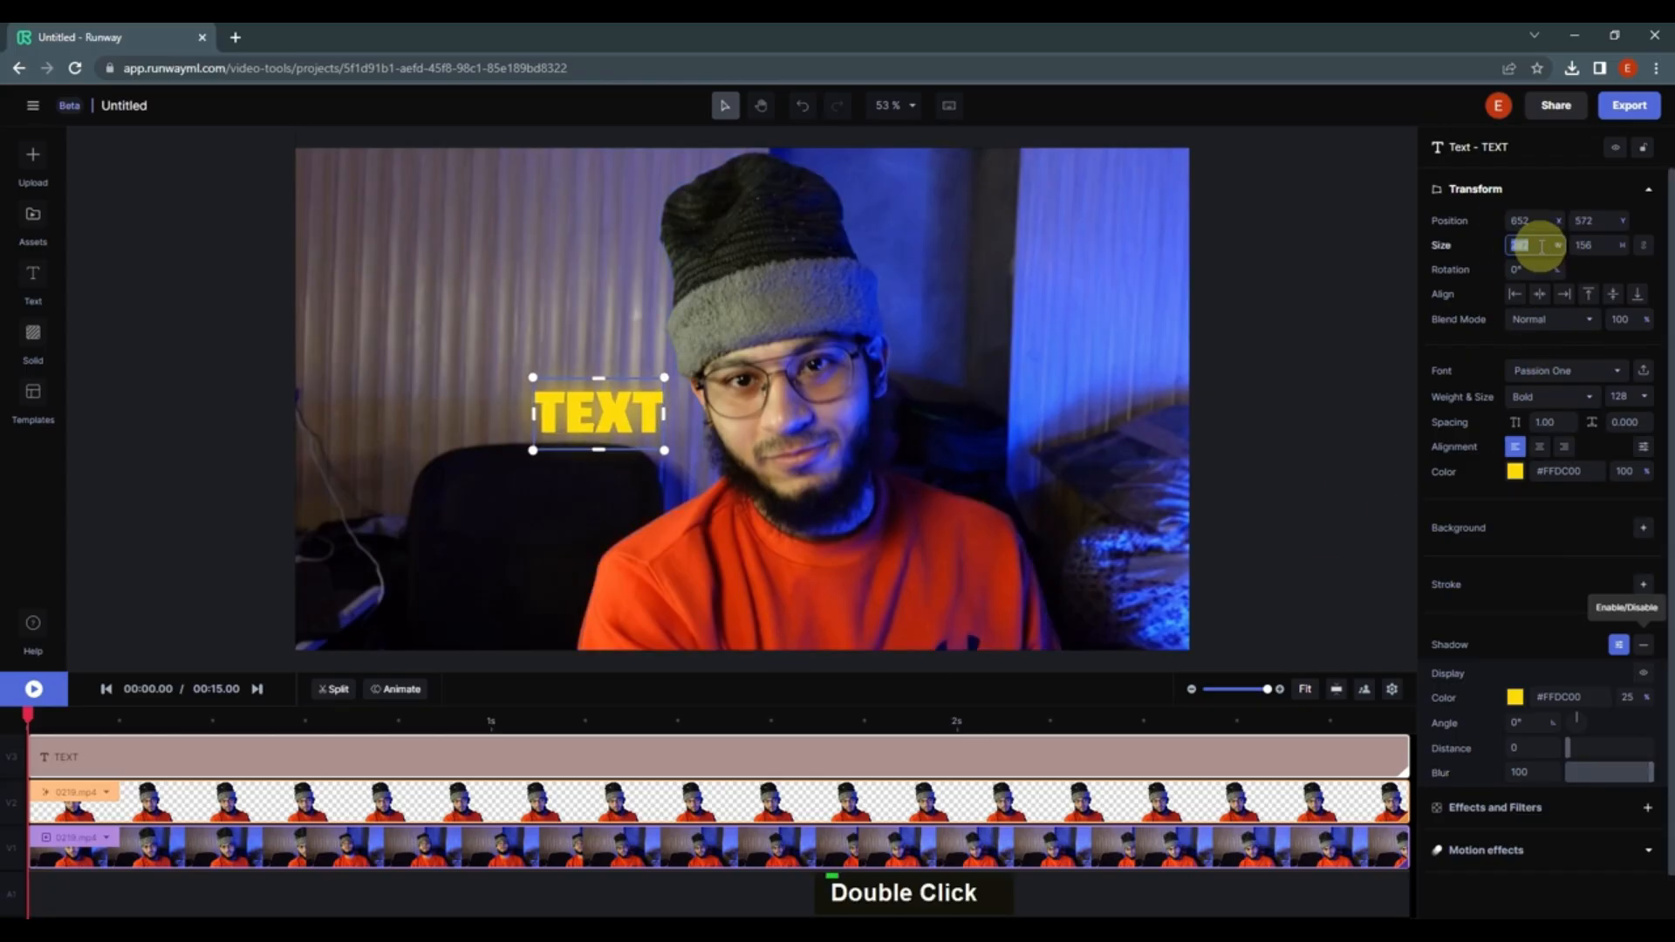
type("600")
key("Return")
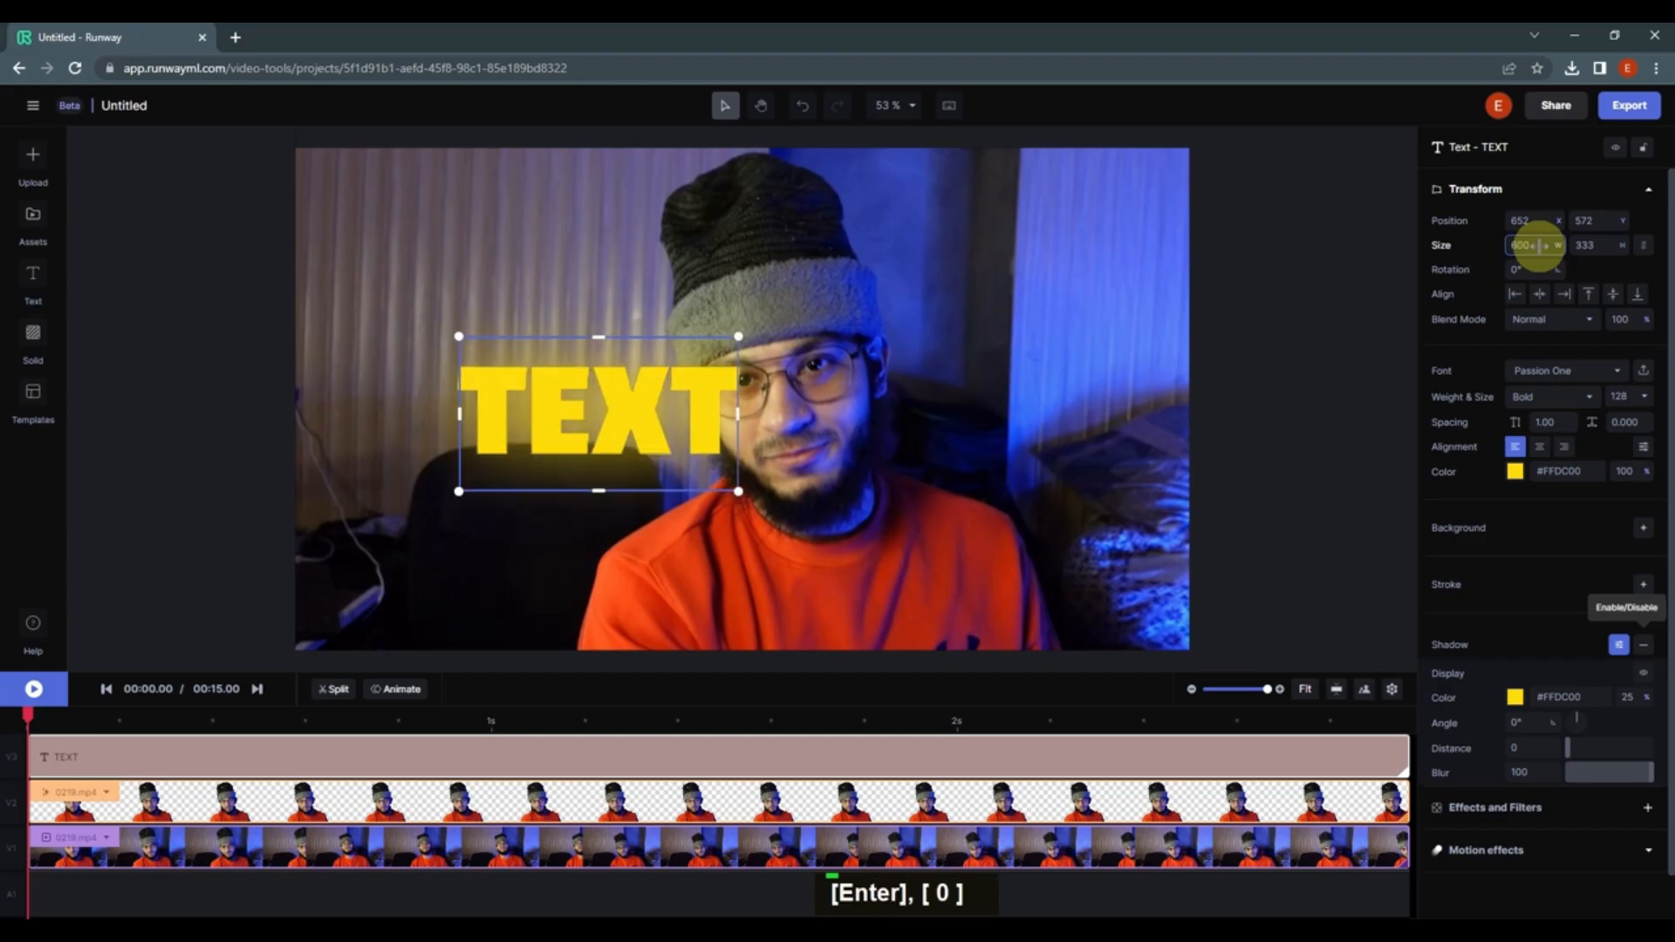
left_click_drag(578, 436, 576, 485)
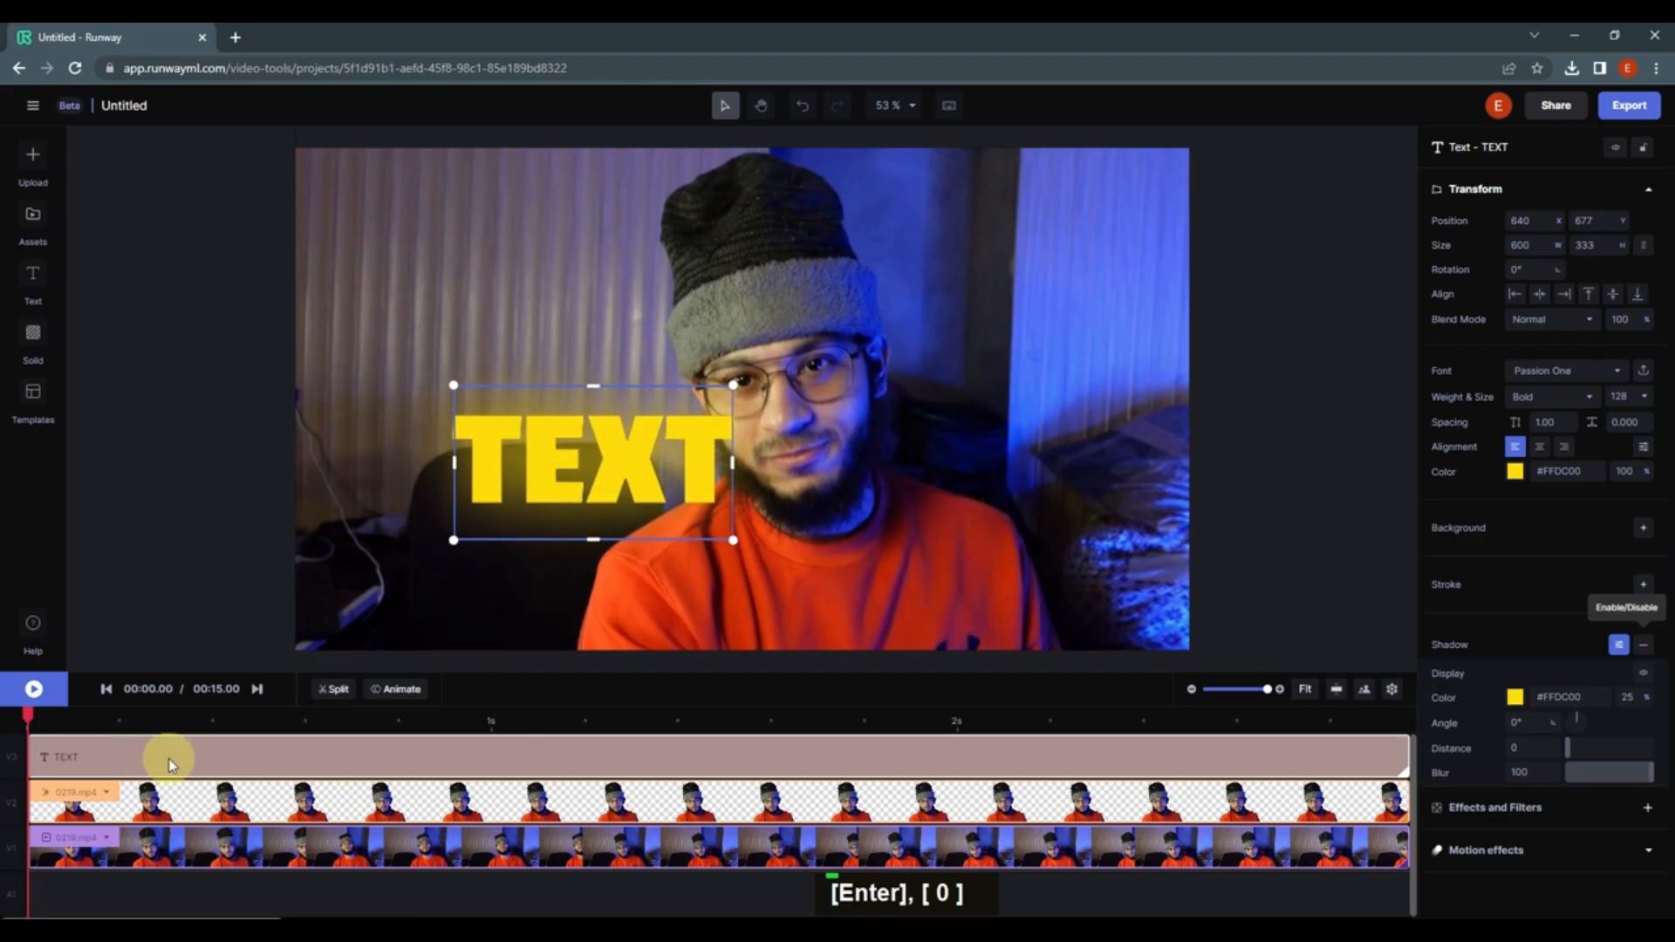
Step: Rearrange the tracks so the text clip sits between the keyed subject clip and the original video, aligned at the start
scroll(536, 822, "down", 3, "ctrl")
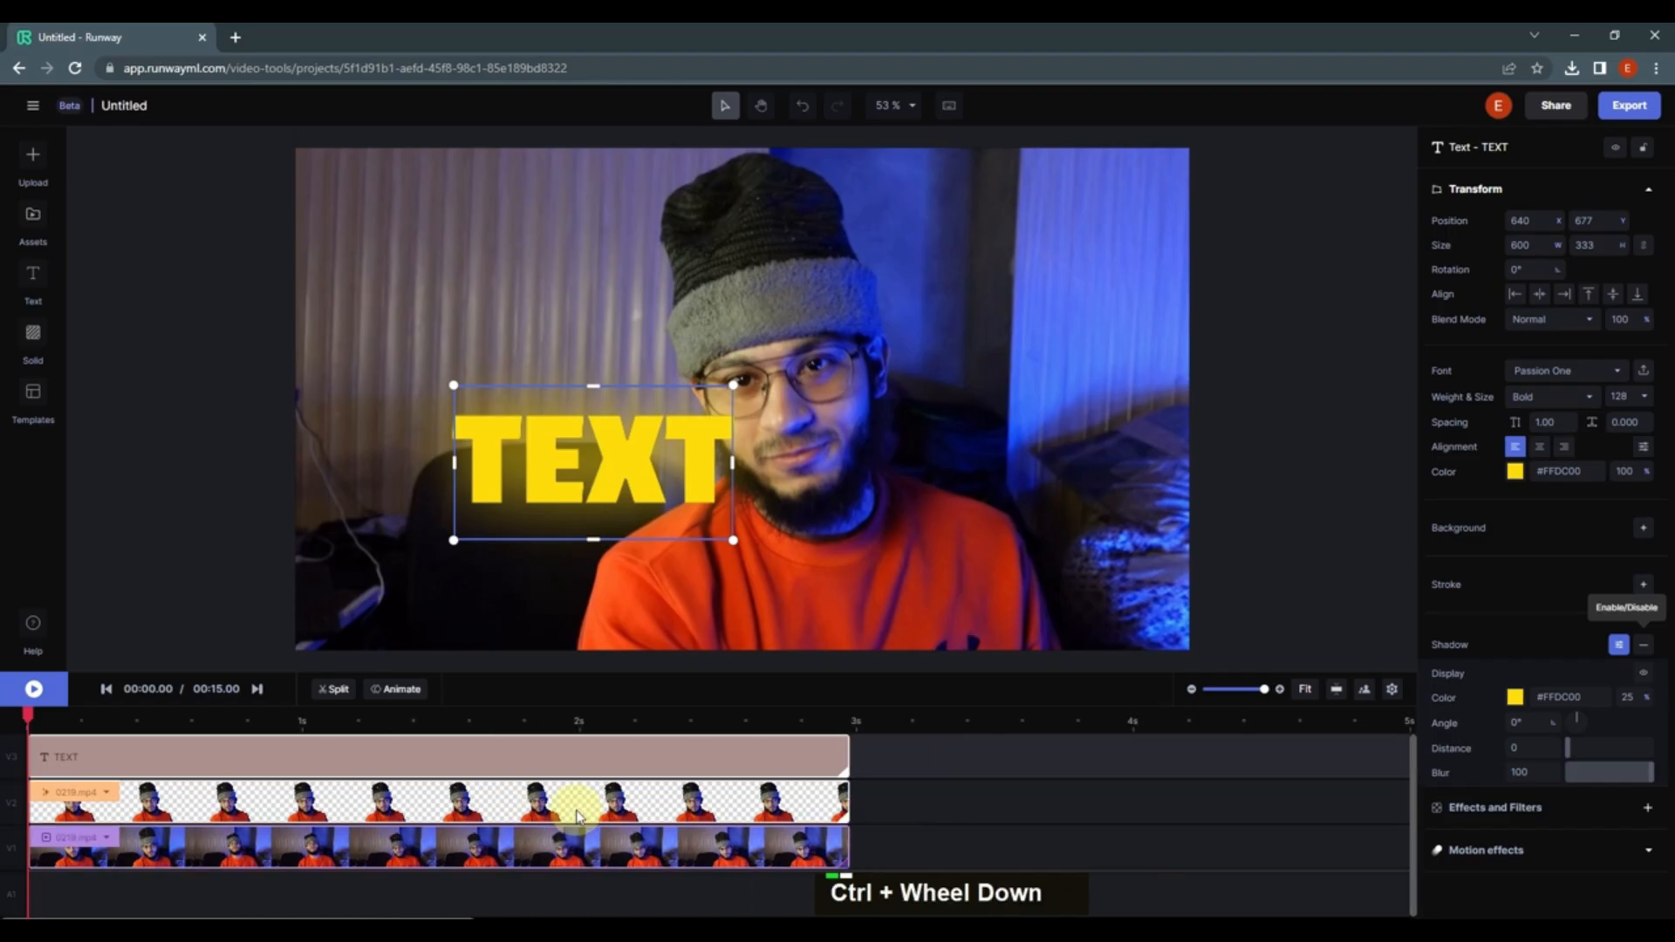
left_click_drag(312, 760, 1023, 799)
left_click_drag(675, 785, 673, 752)
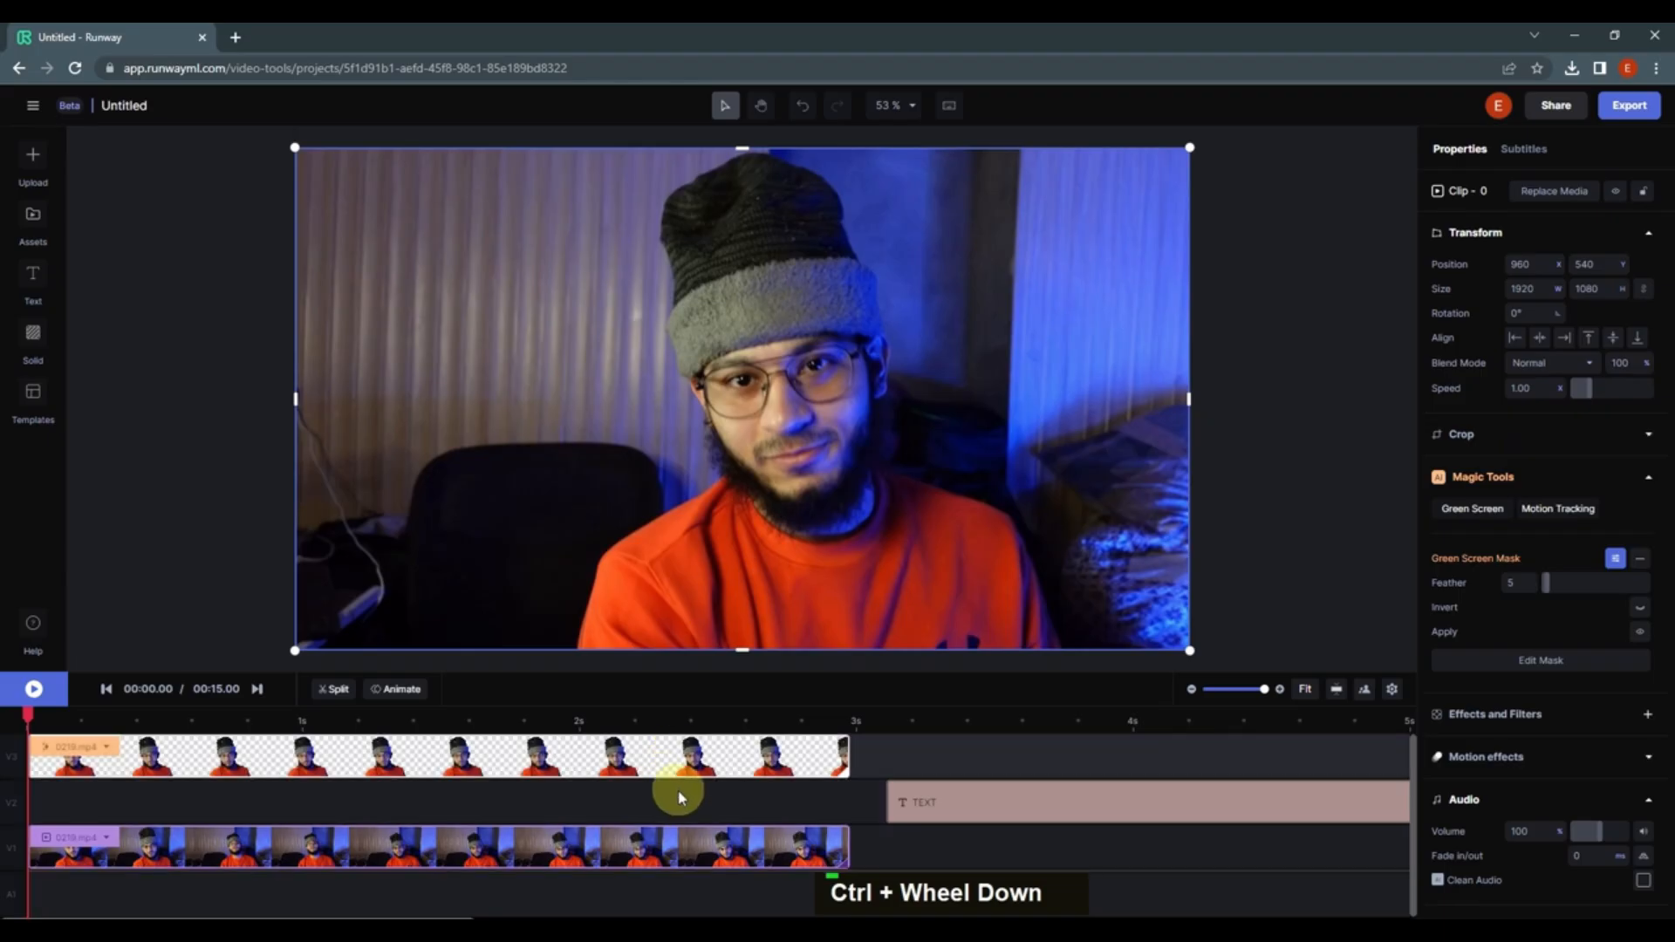
left_click_drag(935, 803, 129, 793)
mouse_move(681, 496)
left_mouse_down()
mouse_move(635, 489)
mouse_move(676, 498)
left_mouse_up()
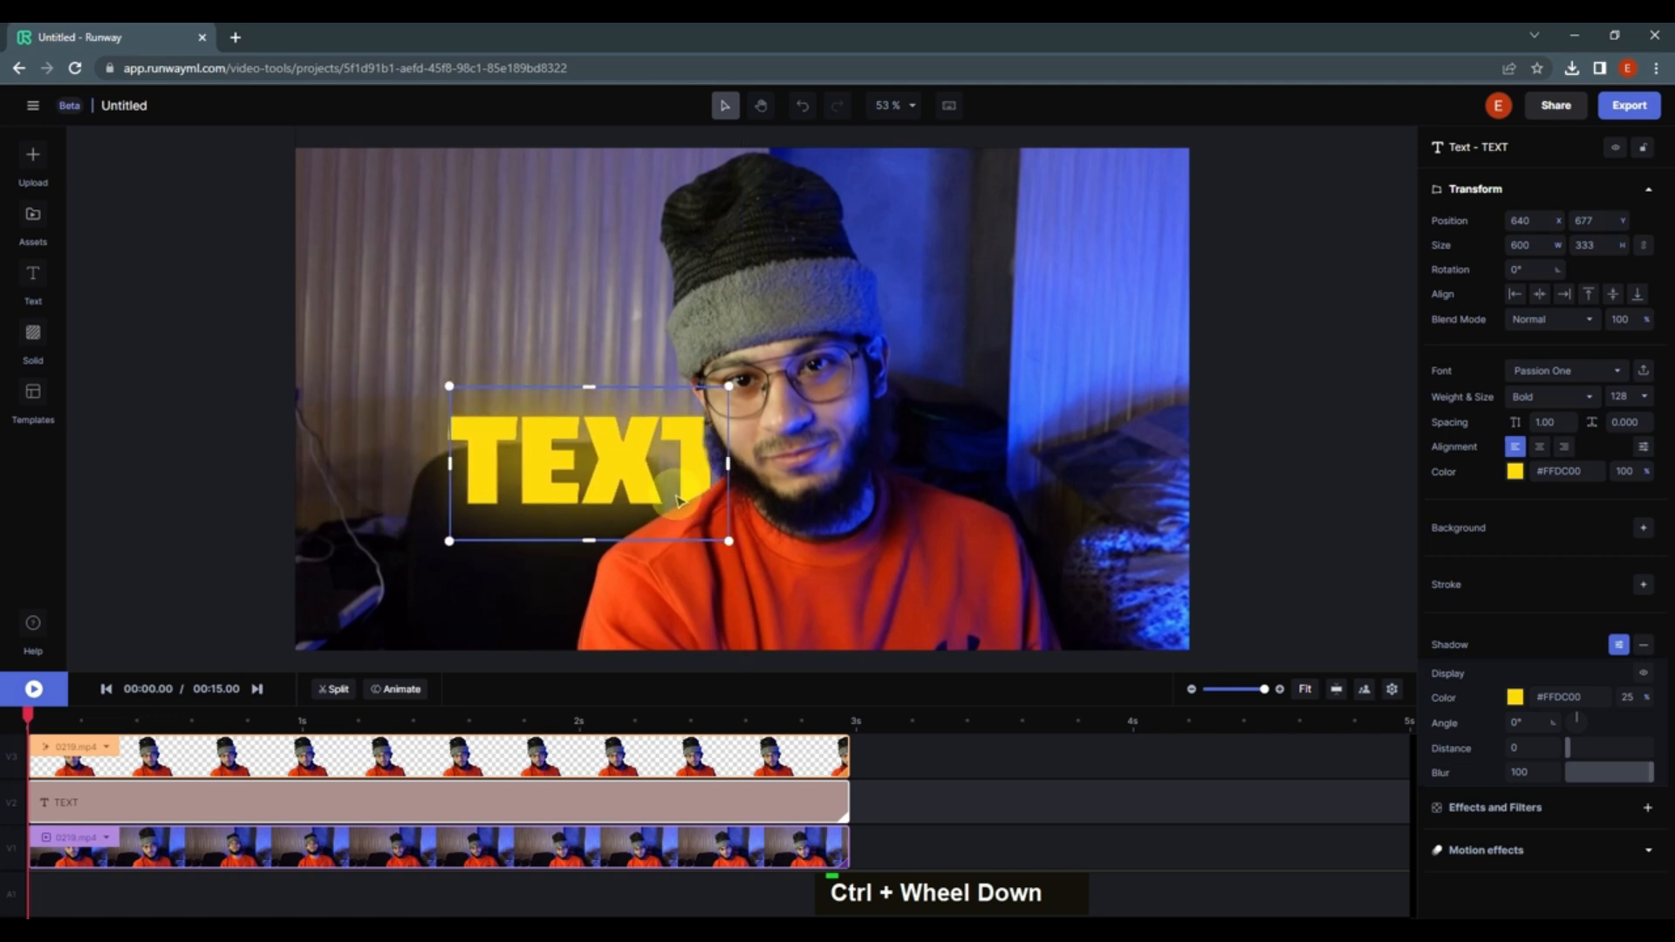
Step: Duplicate the text clip and place the copy on a new track directly below the keyed subject clip, starting at 0
right_click(271, 799)
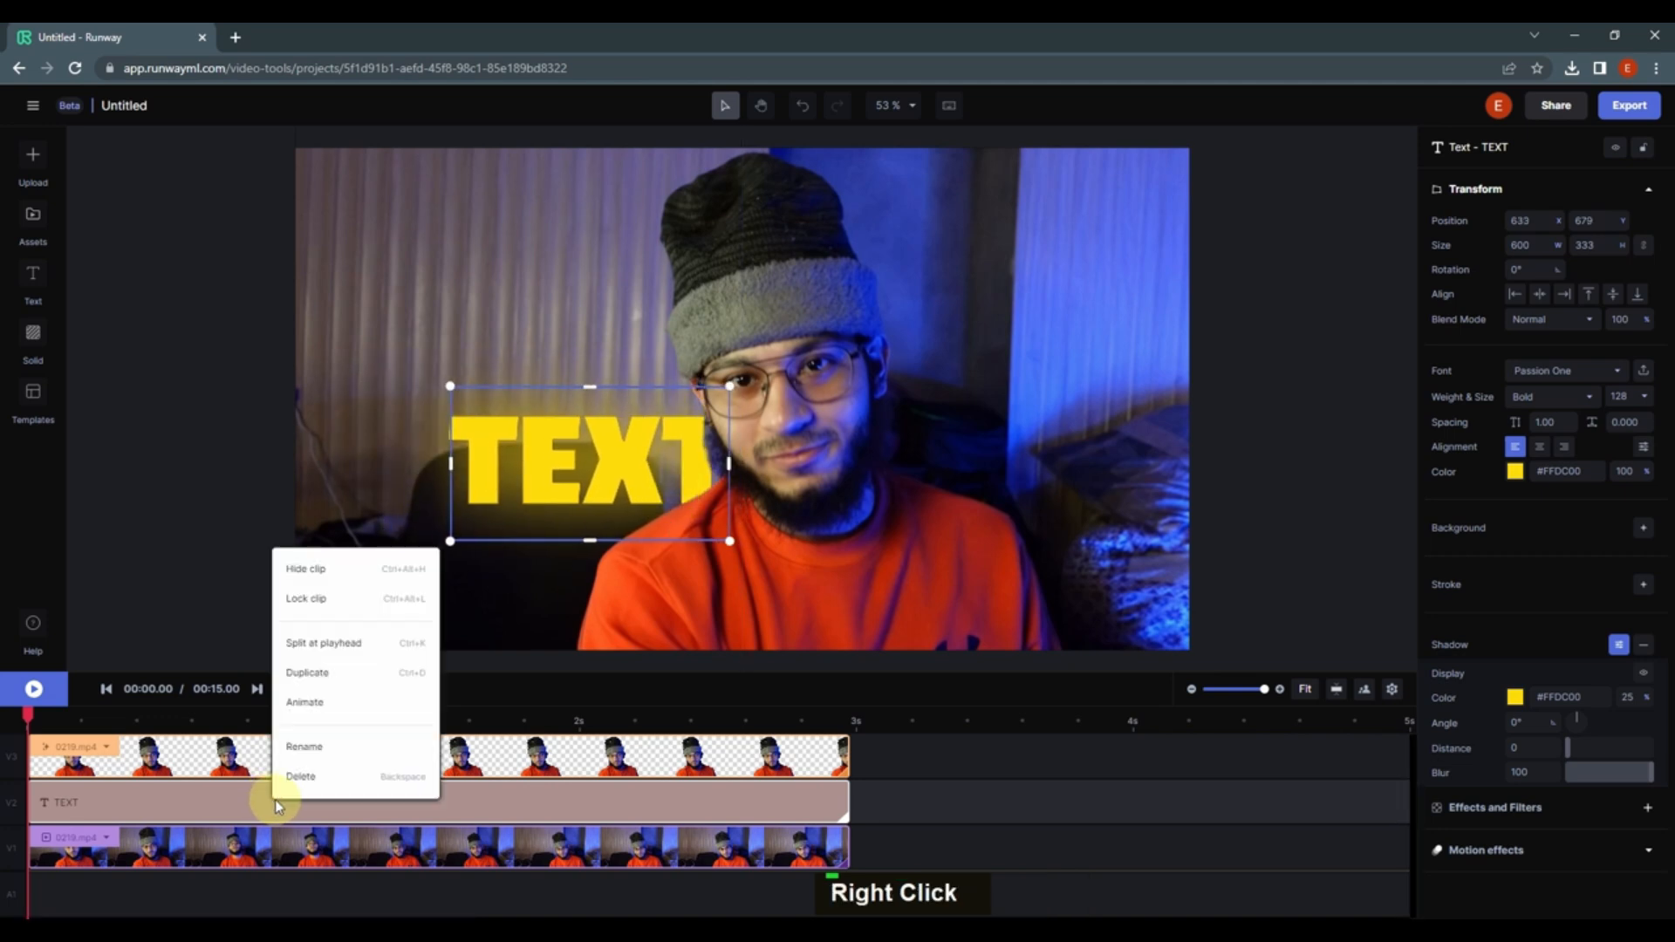
left_click(307, 672)
left_click_drag(260, 761, 1081, 789)
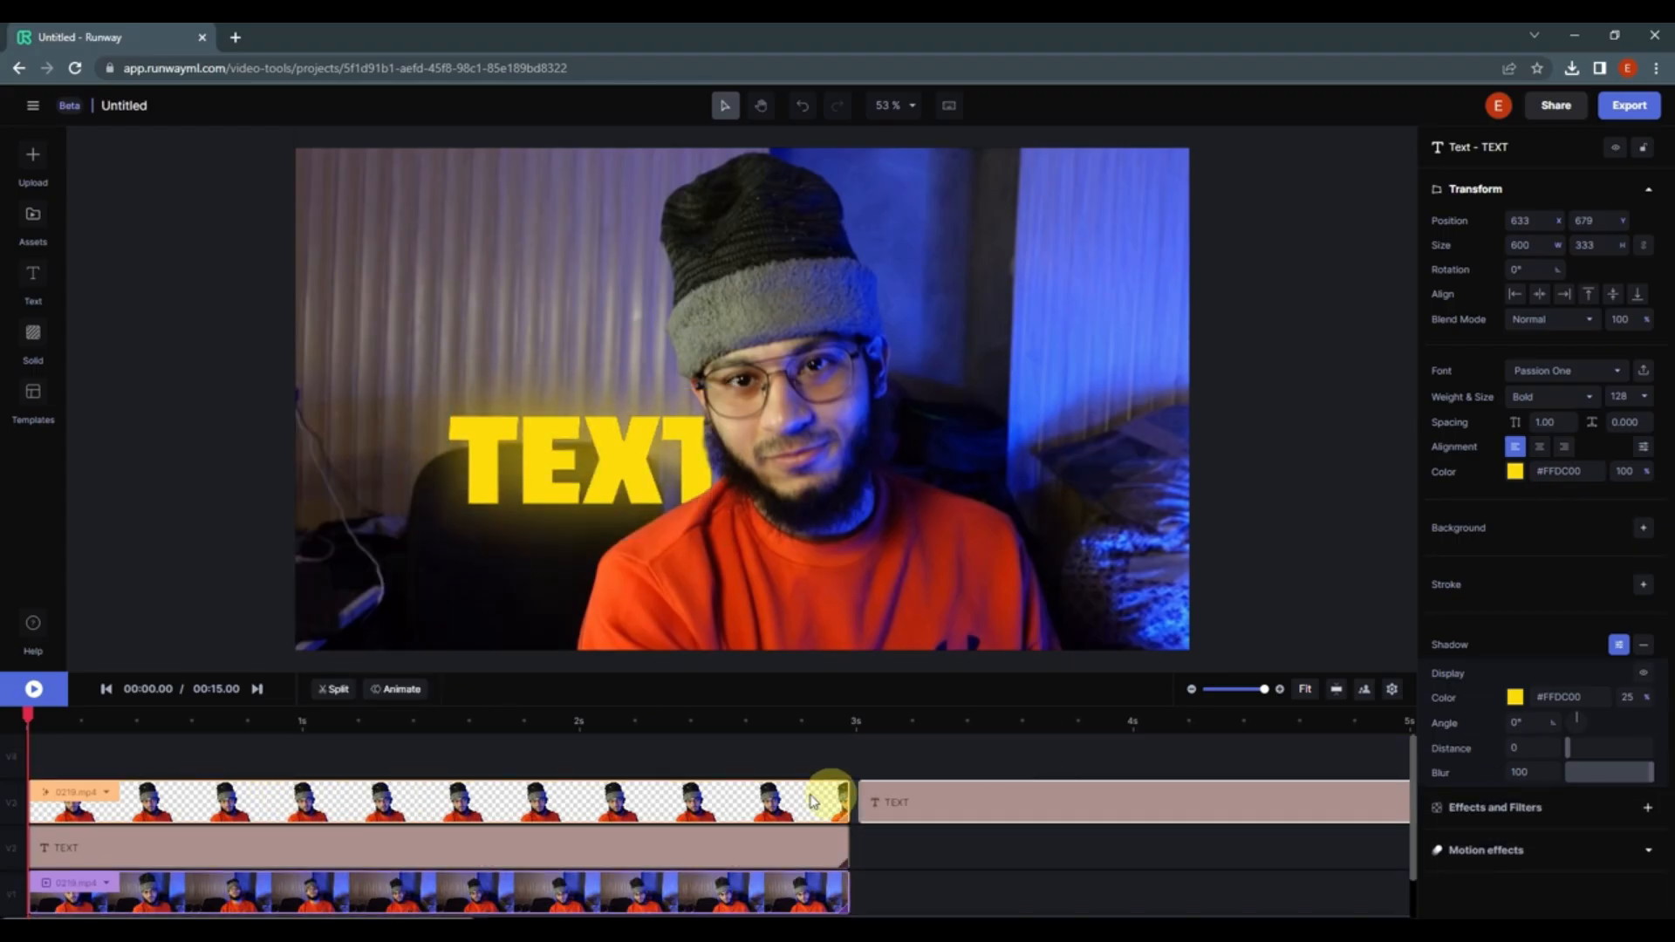
left_click_drag(762, 779, 763, 757)
left_click_drag(1099, 808, 253, 801)
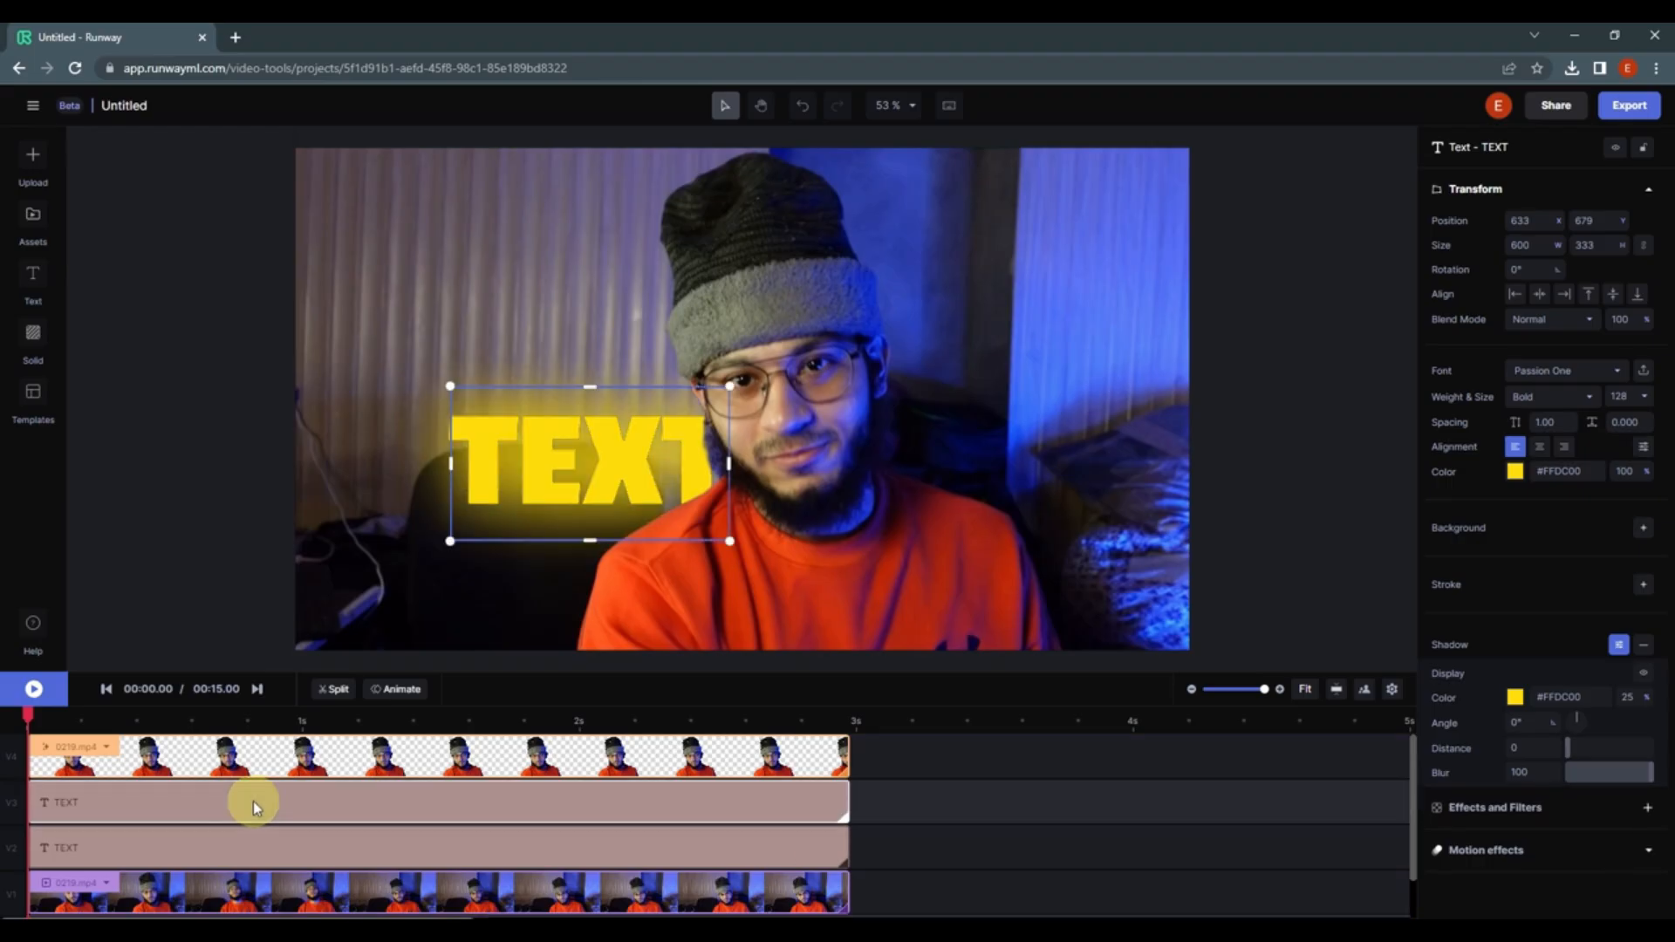
Step: Replace the duplicate's wording with BEHIND
double_click(523, 475)
type("B")
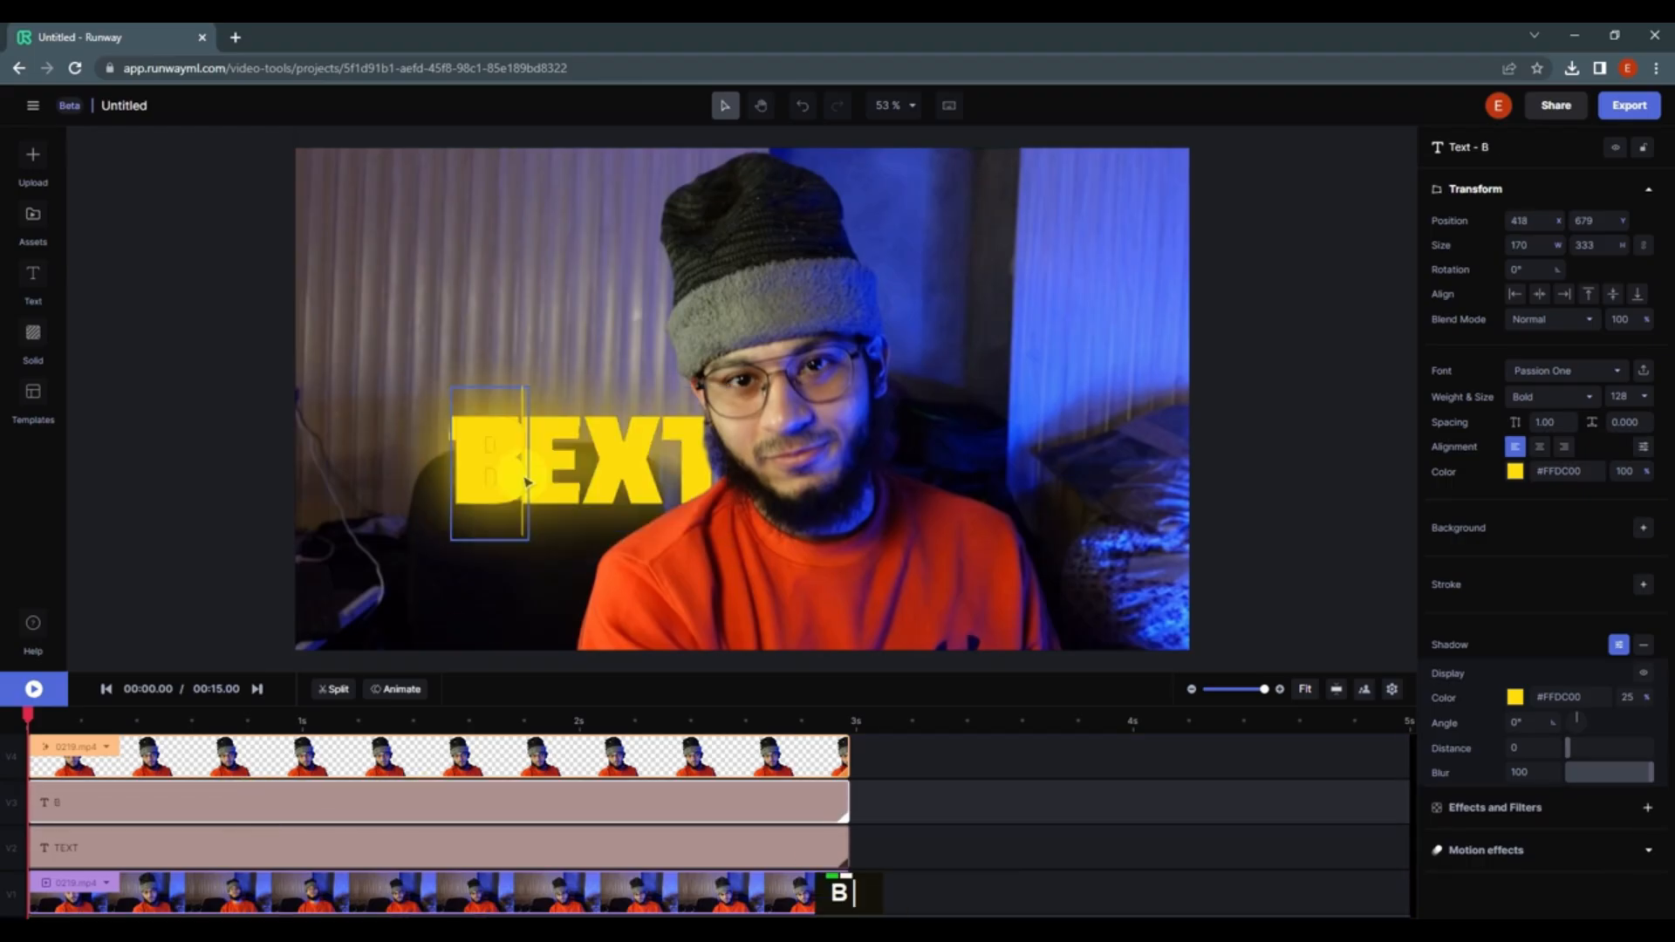
type("EHIND")
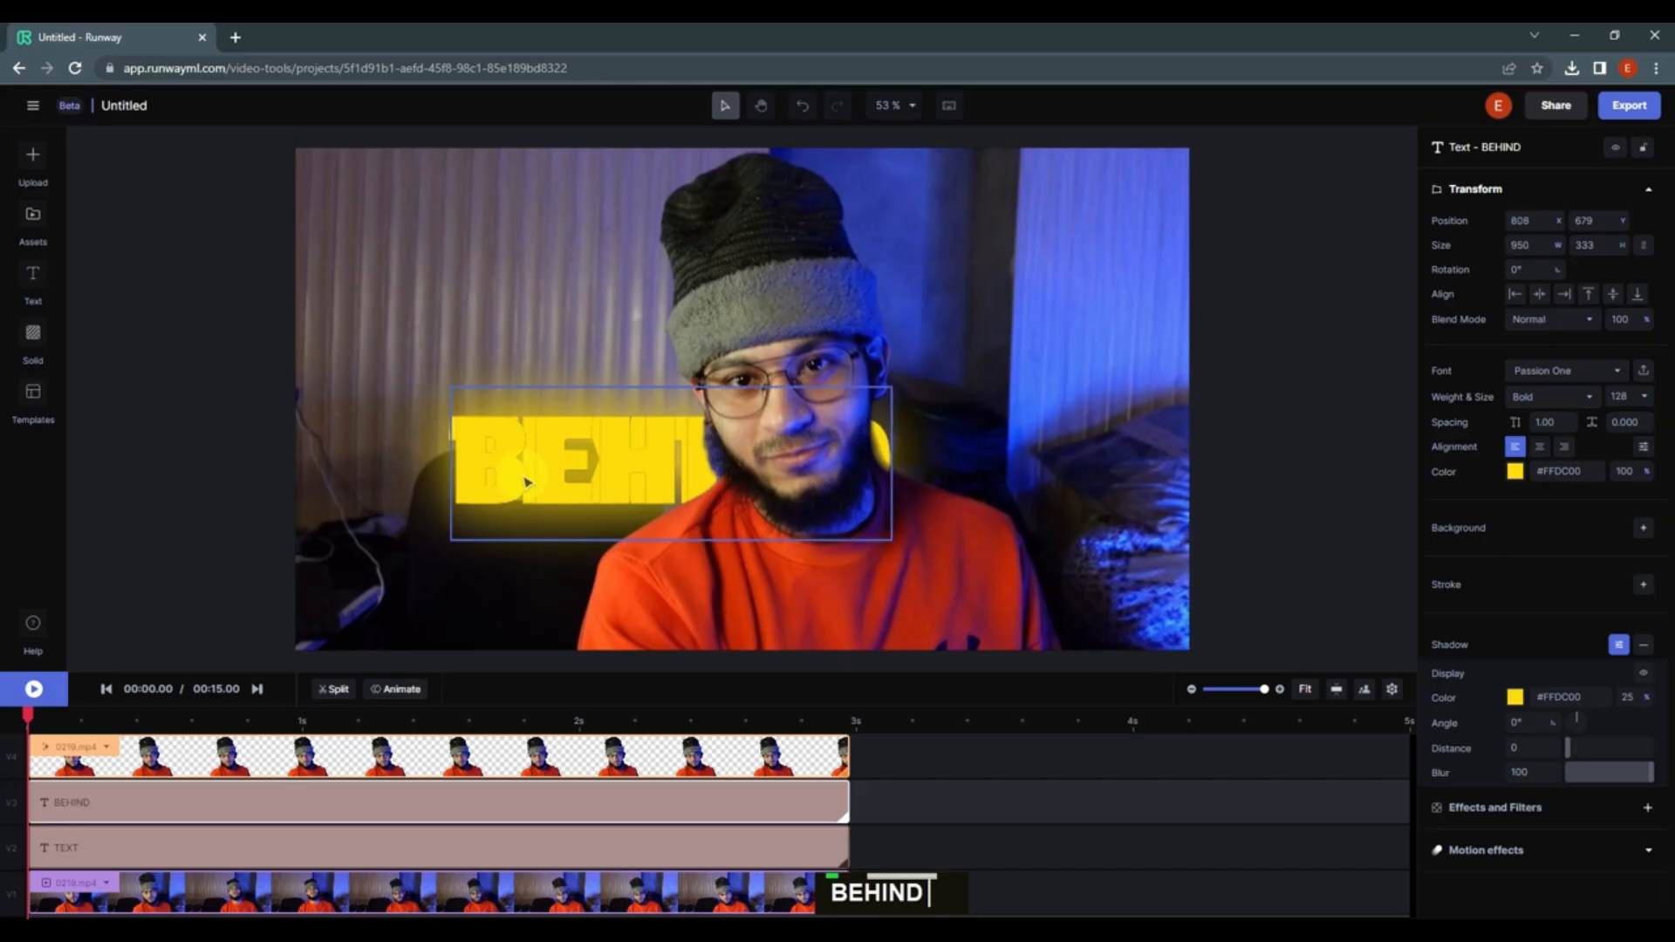
Step: Move the BEHIND text up and to the right, and set its width to 500
left_click_drag(620, 458, 737, 436)
left_click(598, 748)
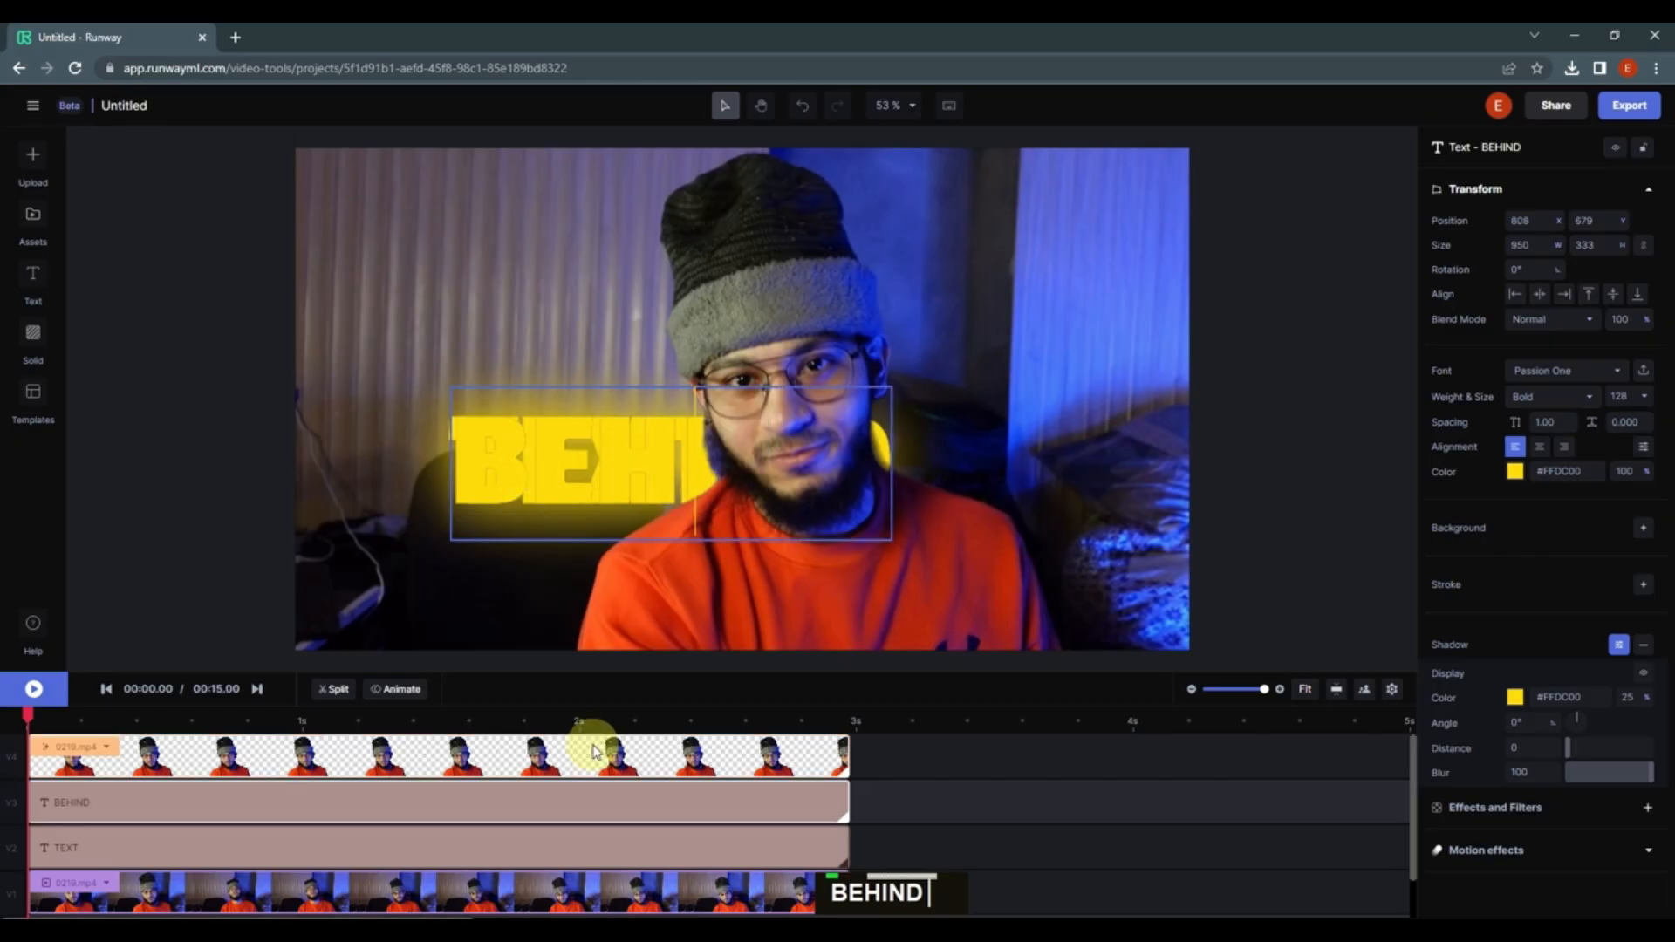
left_click_drag(635, 531, 960, 381)
double_click(1519, 244)
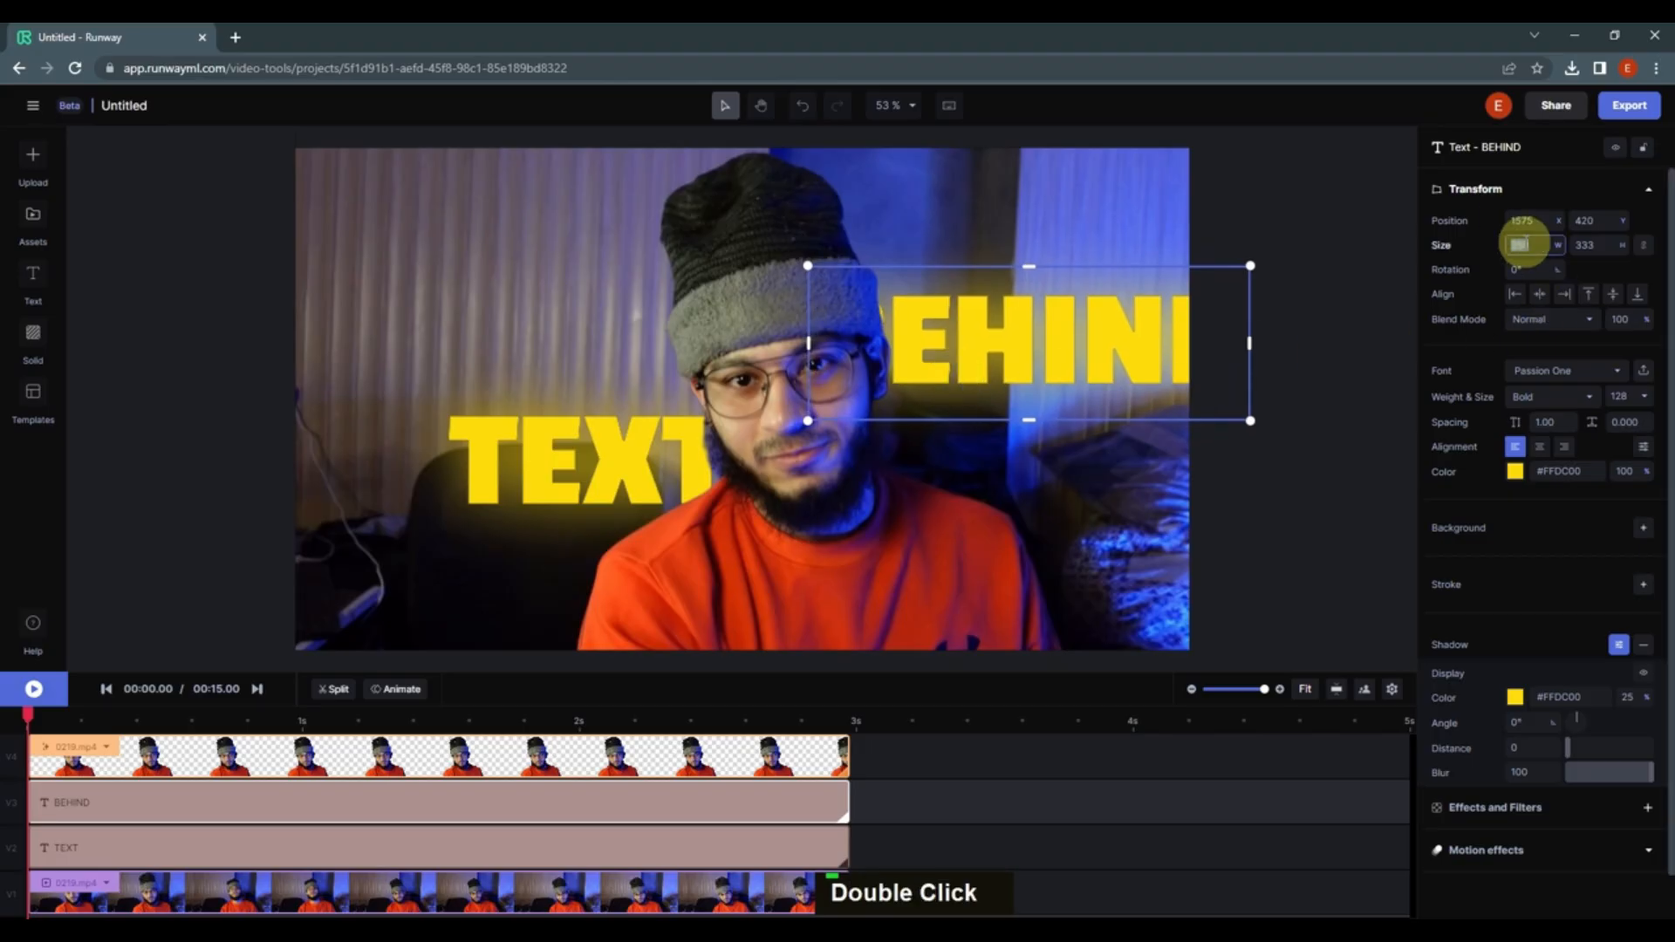
type("500")
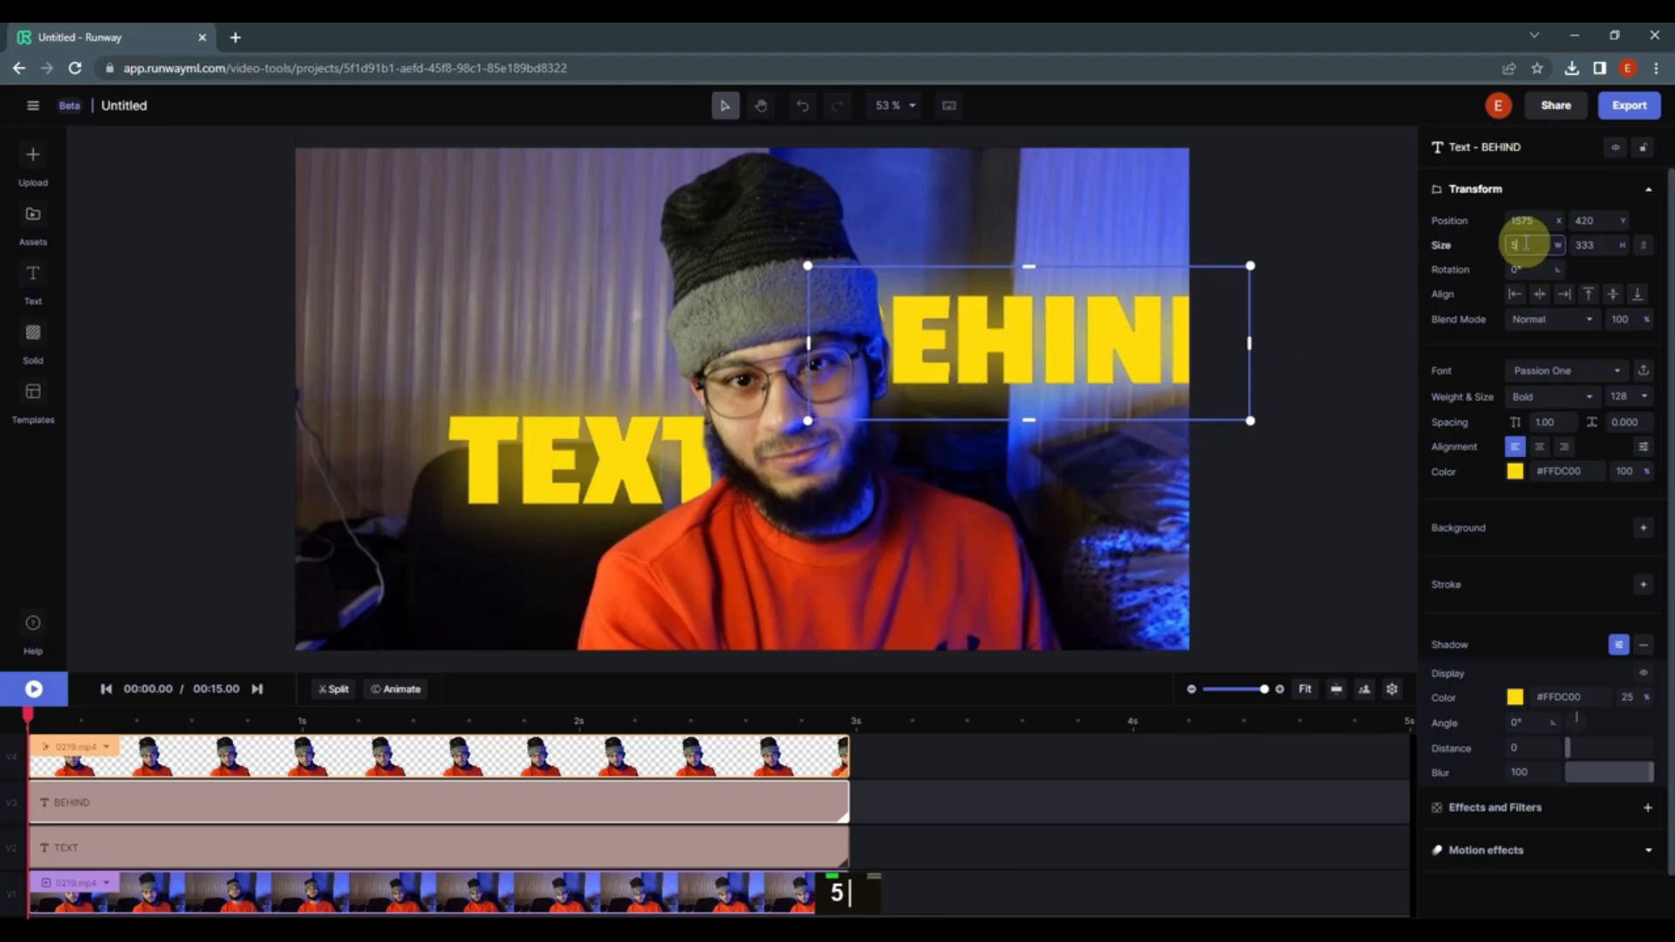
key("Return")
Step: Move the duplicate text down beside the subject's head and retype it as Behind
left_click_drag(1046, 360, 989, 466)
double_click(984, 465)
type("Behind")
Step: Move the TEXT layer lower in the frame, to the left of the subject
left_click(845, 579)
left_click(994, 480)
left_click_drag(604, 478, 590, 532)
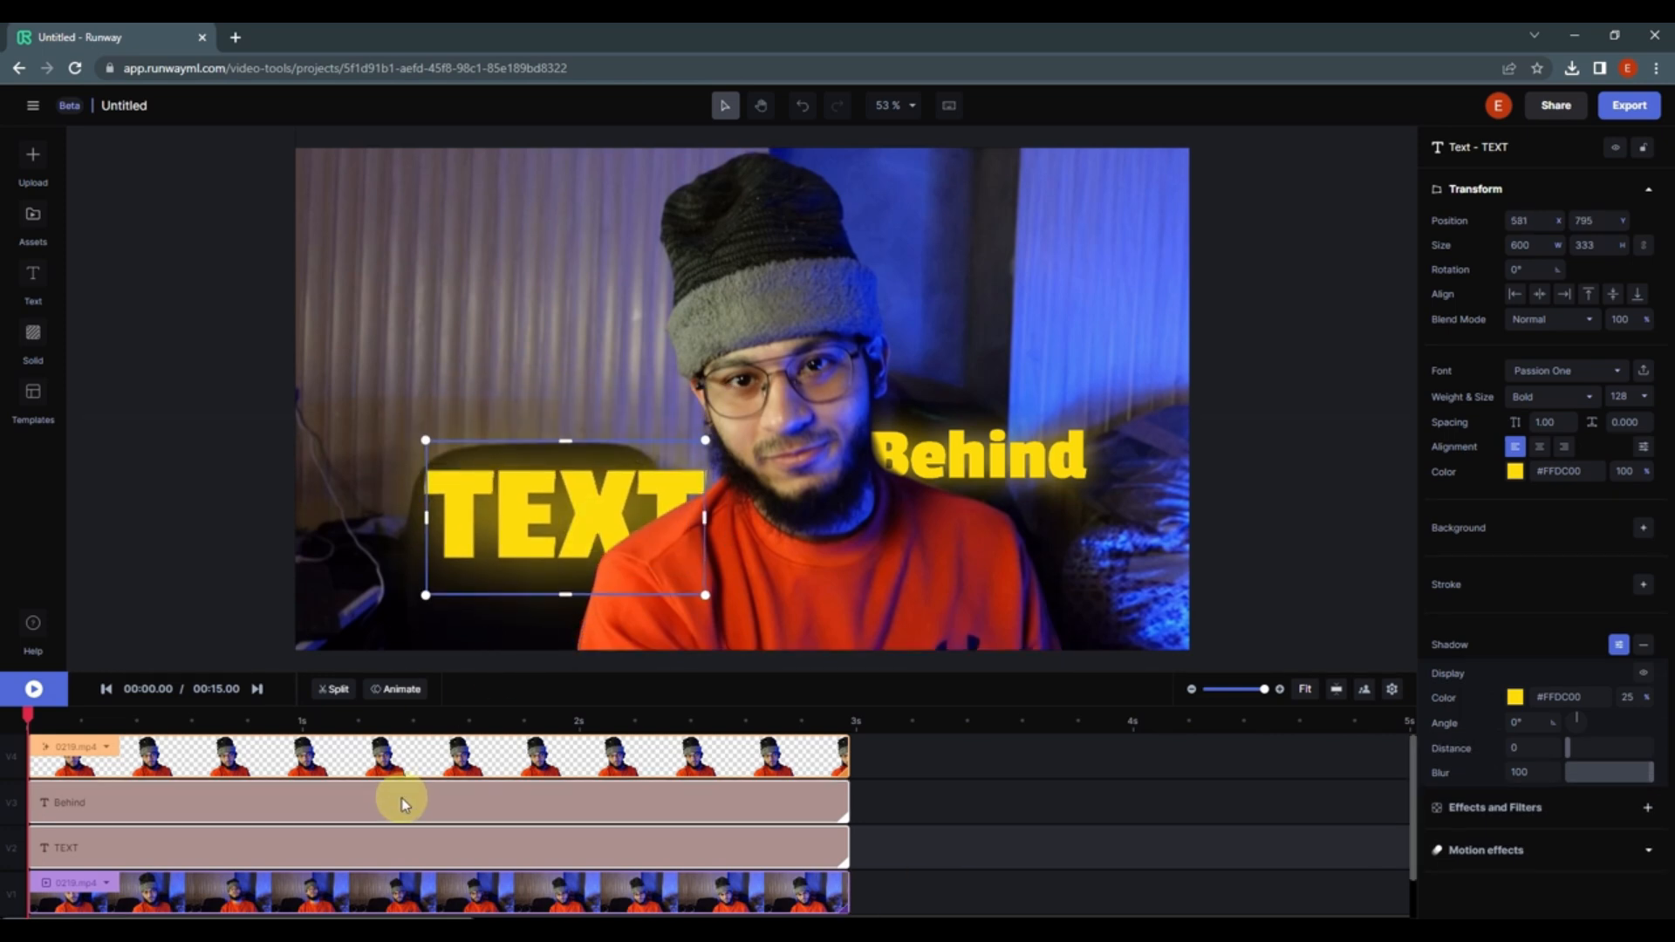
Step: Preview the composition and nudge the Behind text slightly up and left beside the subject's head
left_click(103, 755)
key("space")
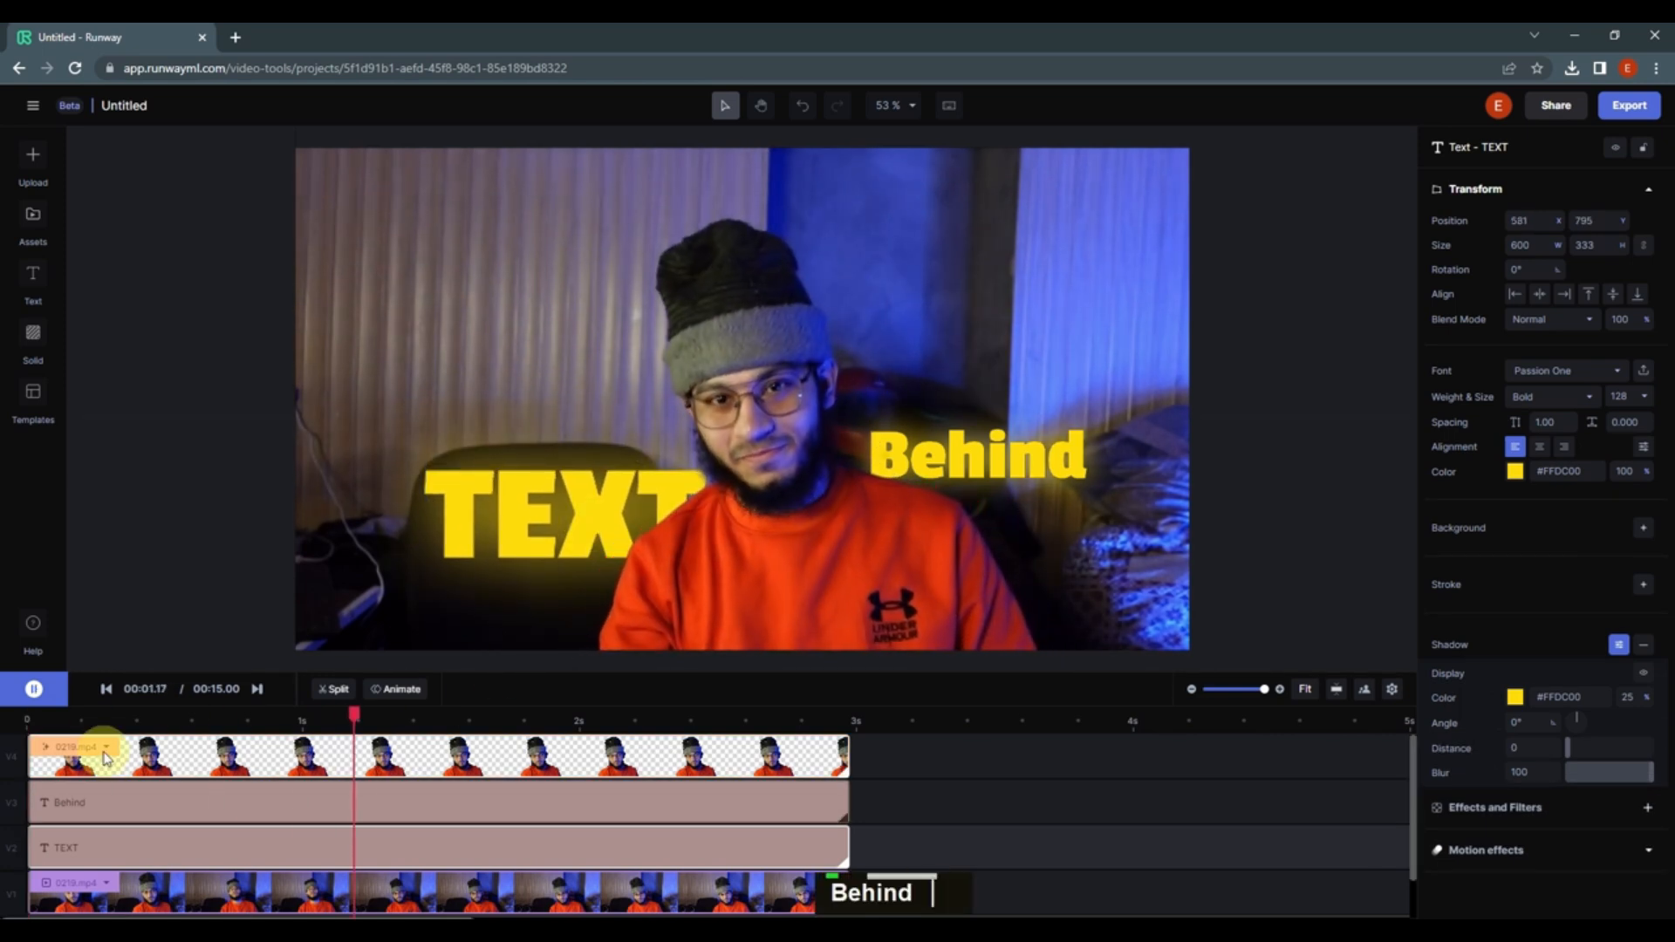
double_click(429, 834)
left_click(960, 471)
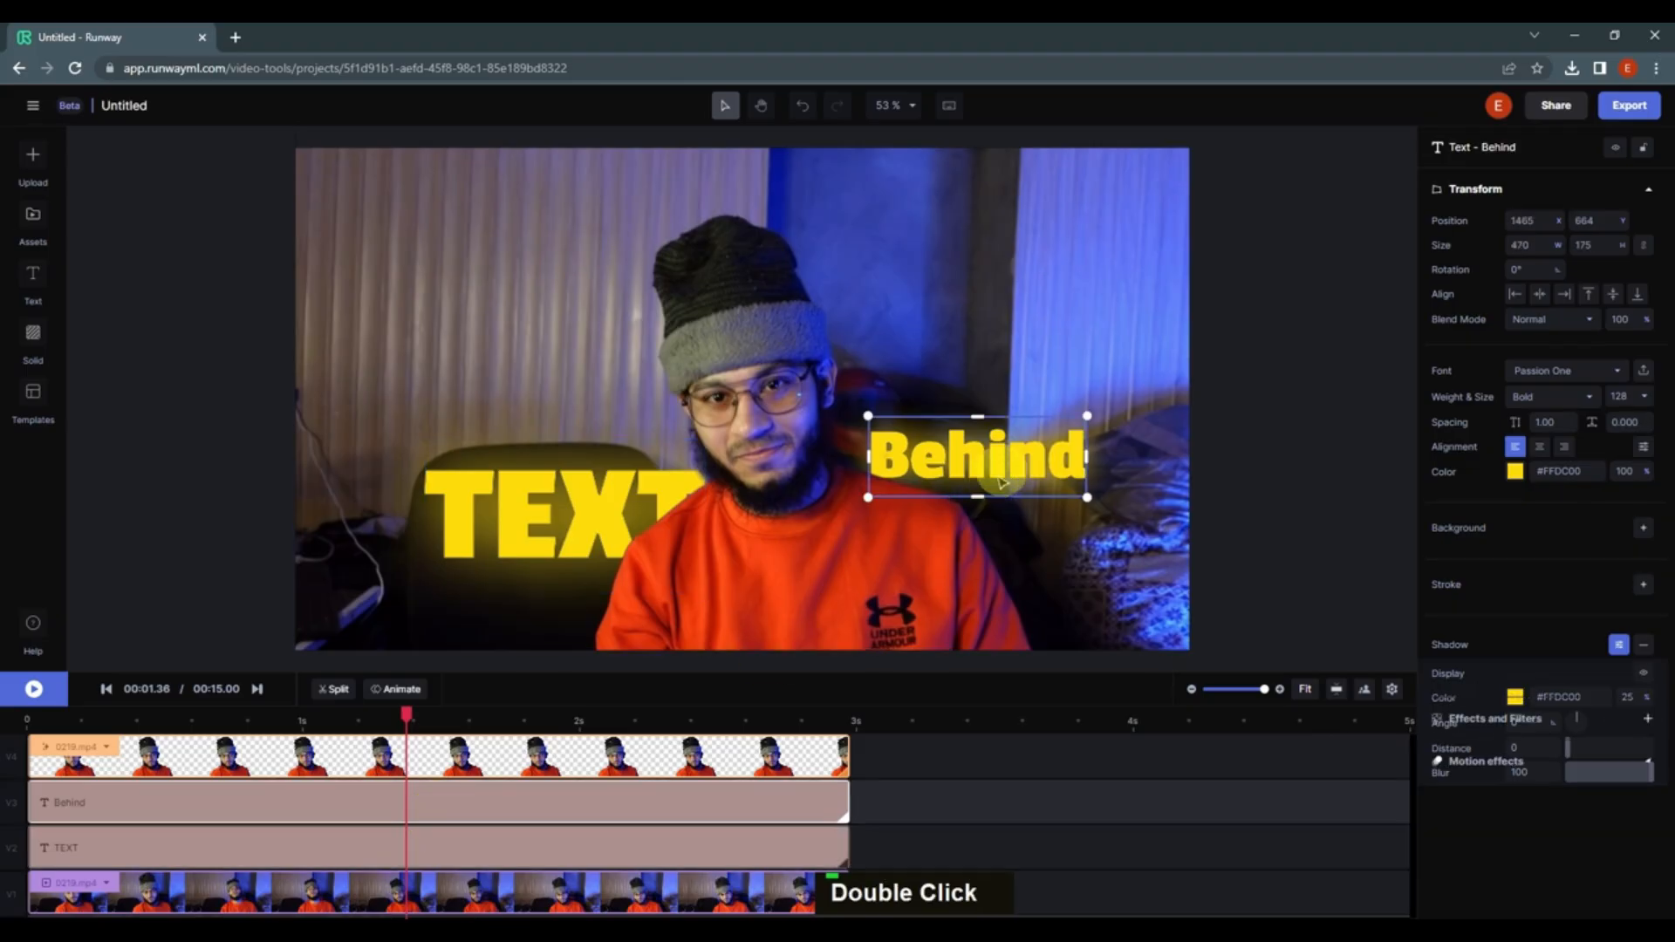
mouse_move(932, 467)
left_mouse_down()
mouse_move(845, 475)
mouse_move(963, 475)
left_mouse_up()
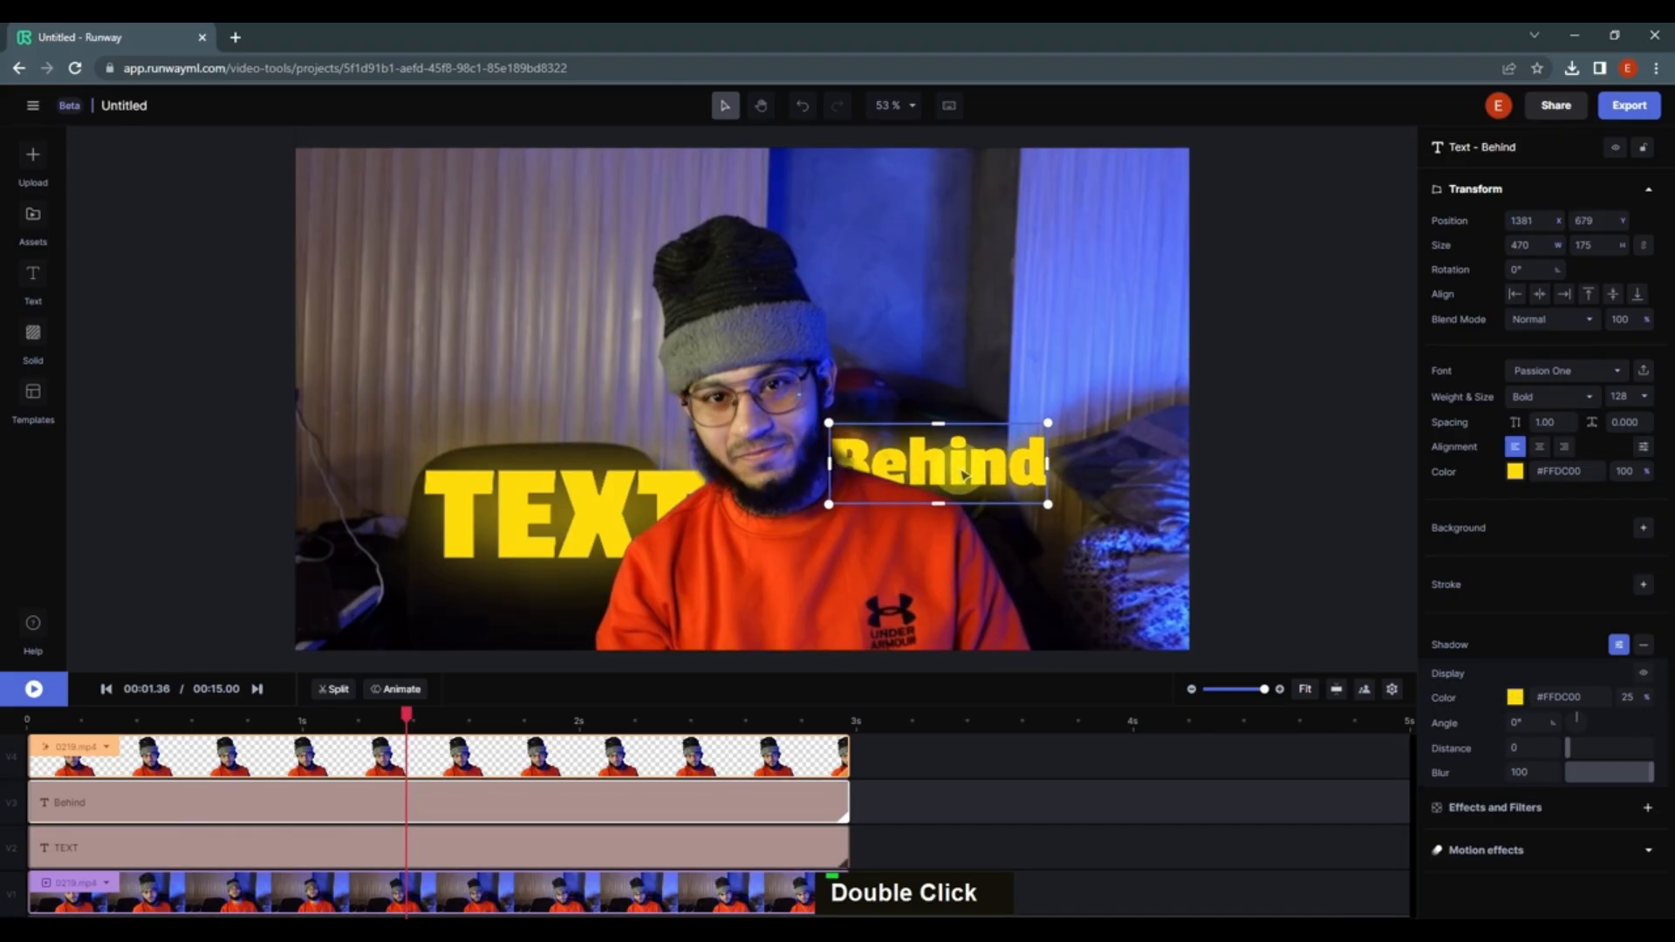
left_click_drag(407, 711, 26, 717)
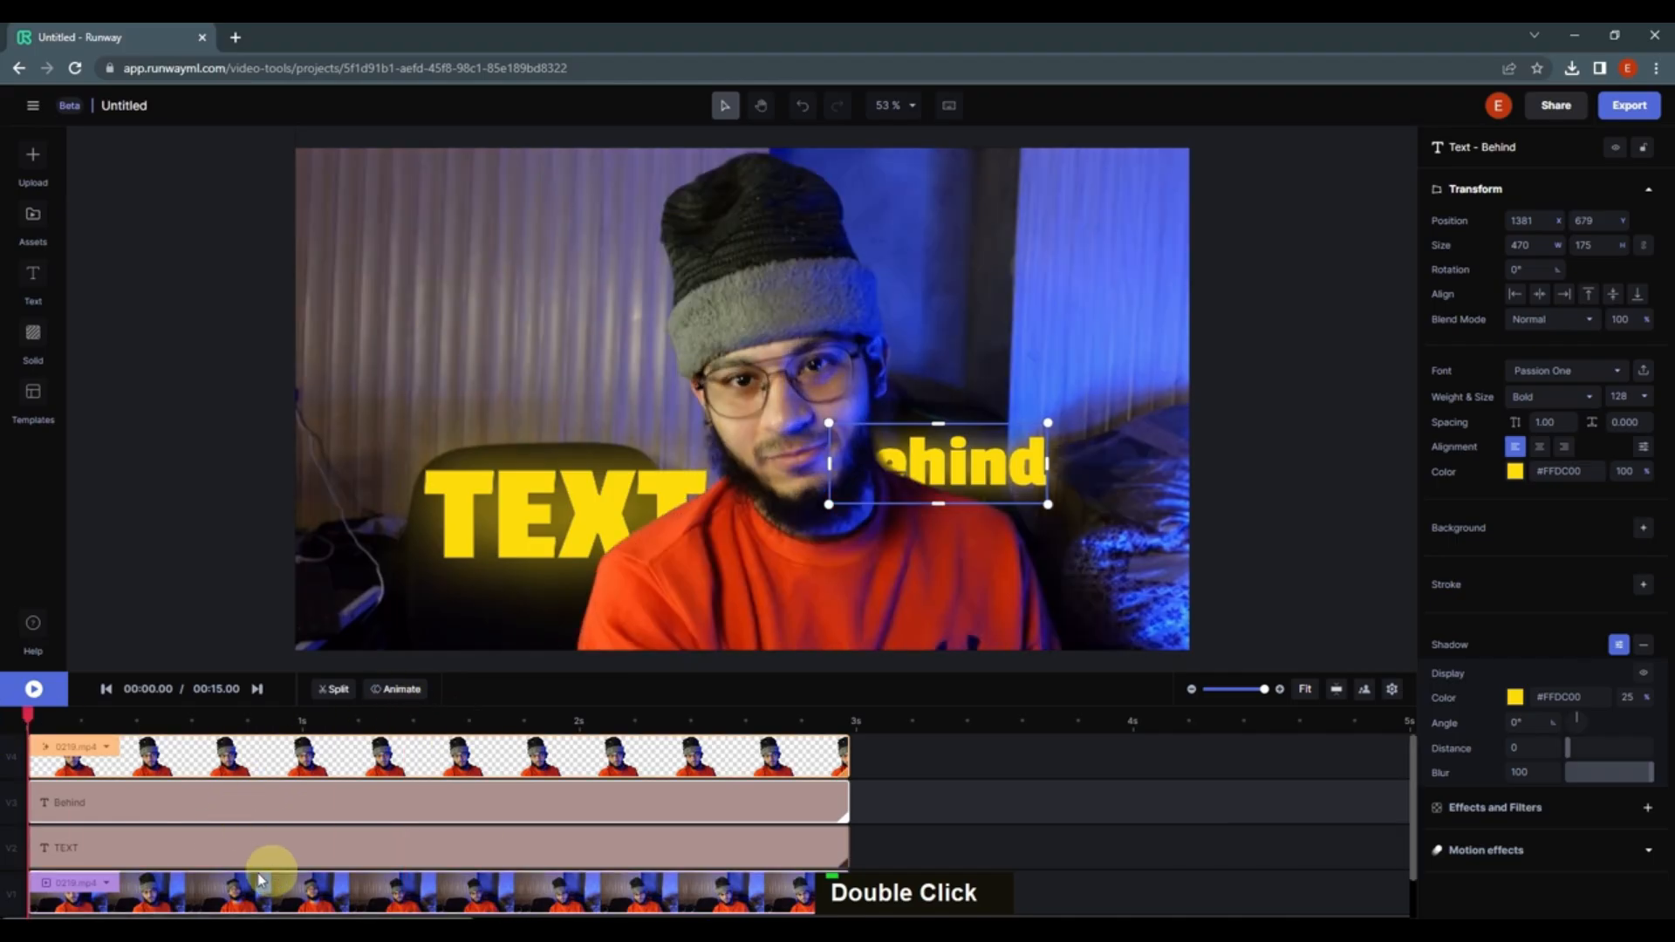
Step: Apply the Pulse animate-in preset to the TEXT clip
left_click(503, 820)
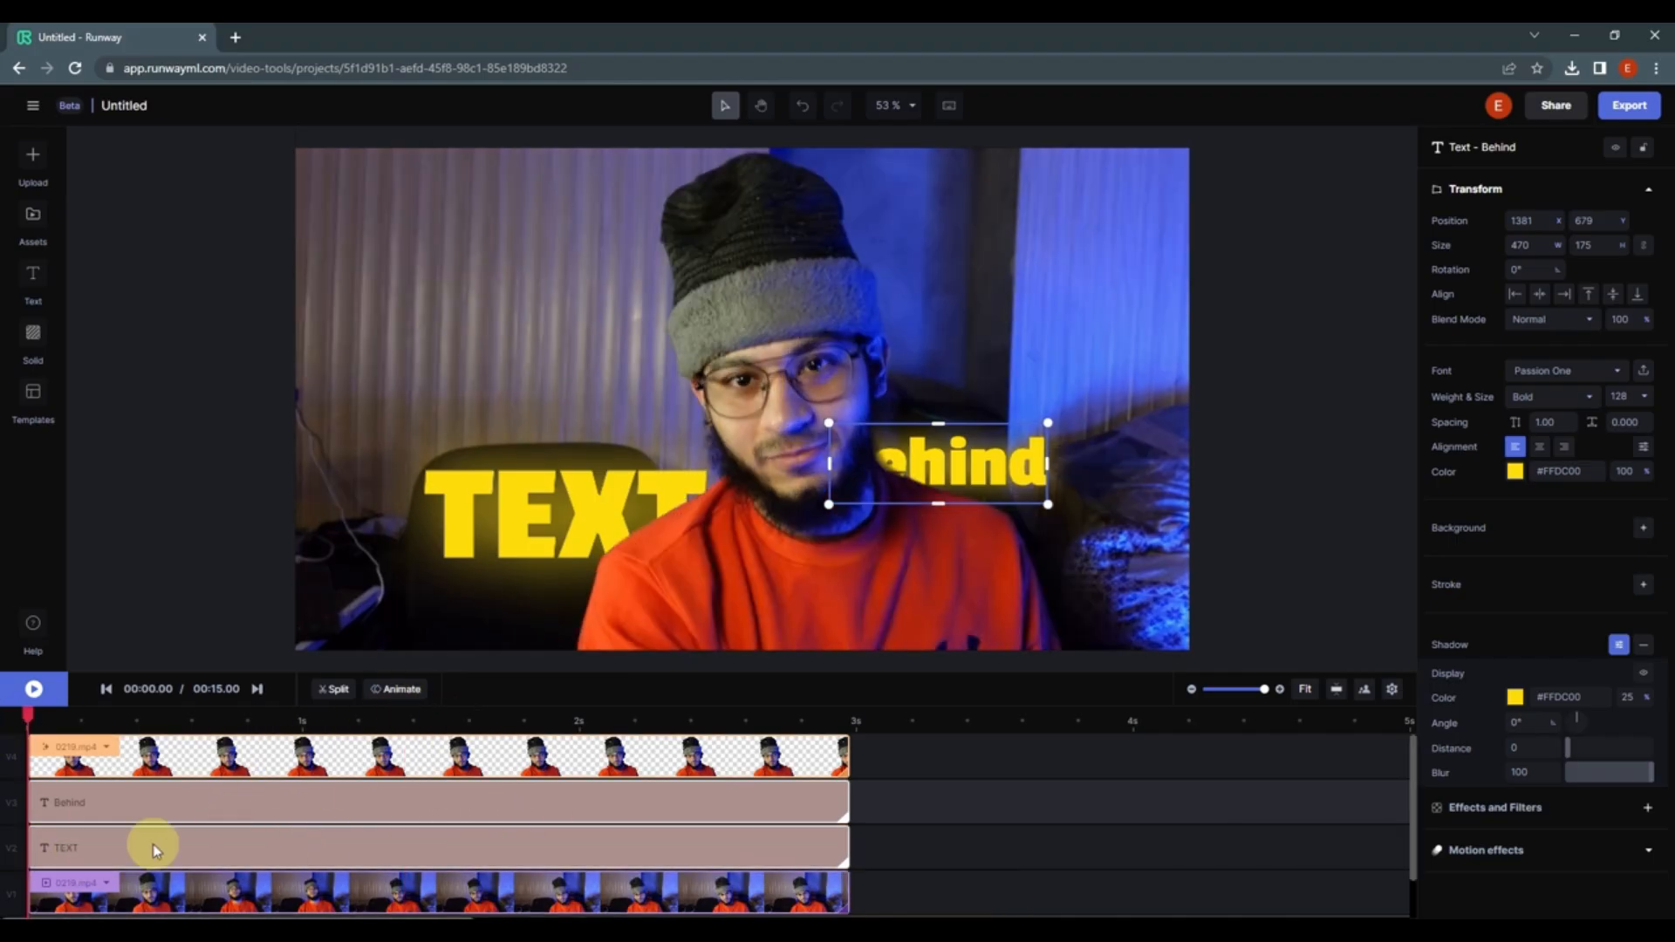
left_click(128, 846)
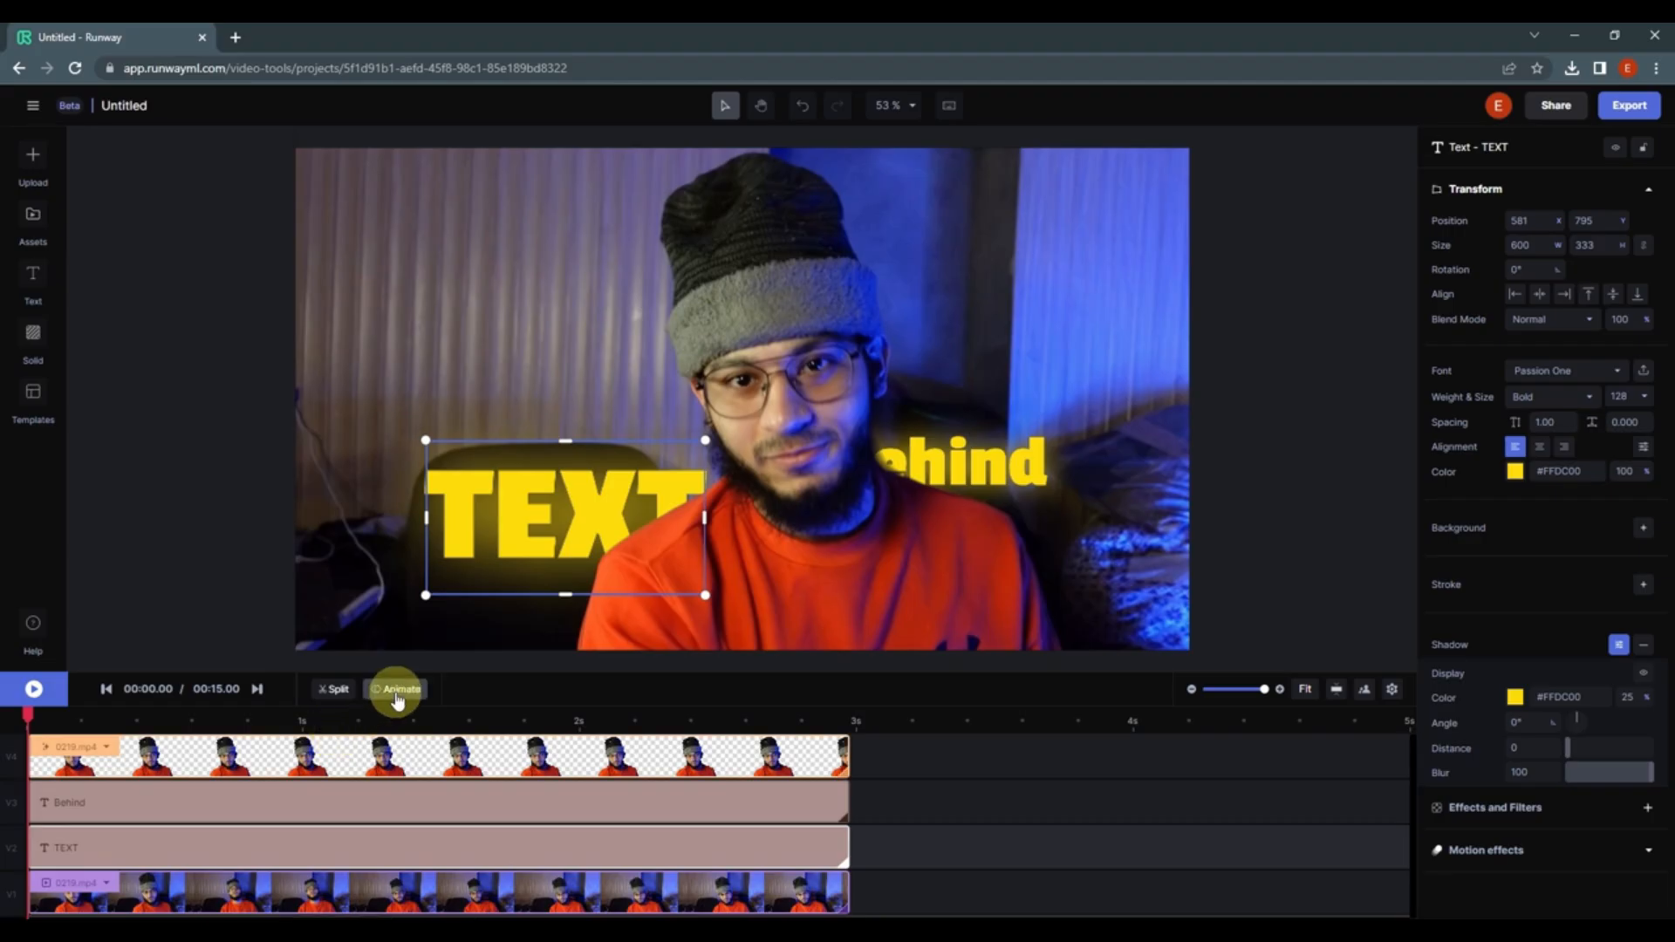
left_click(397, 690)
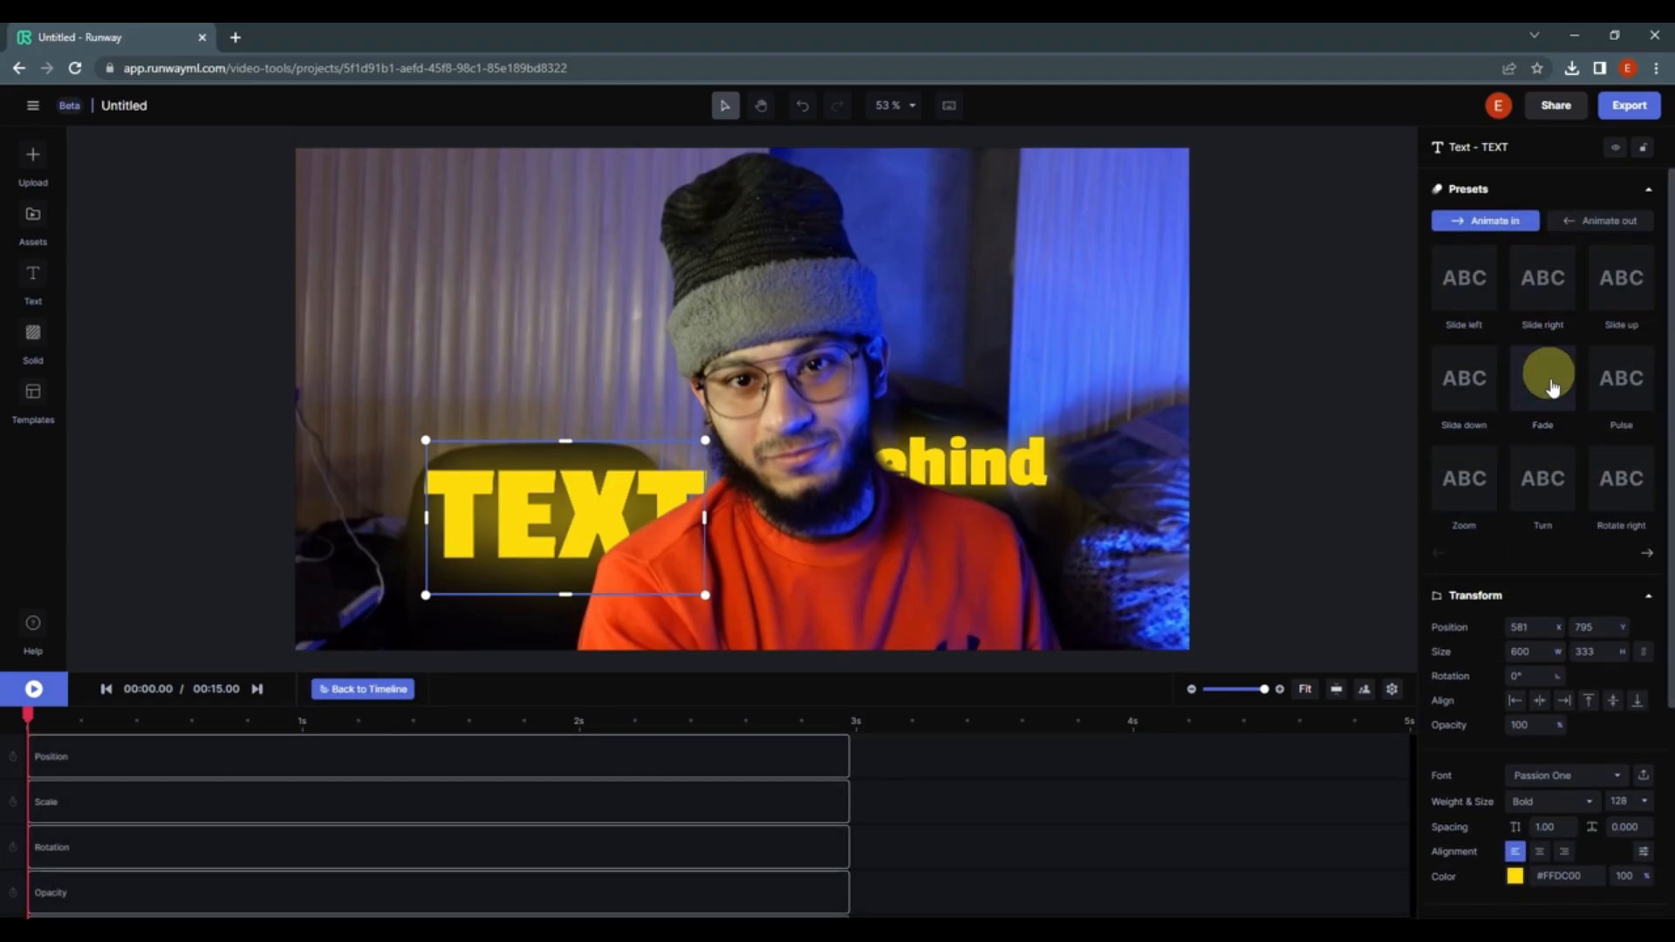
left_click(1604, 387)
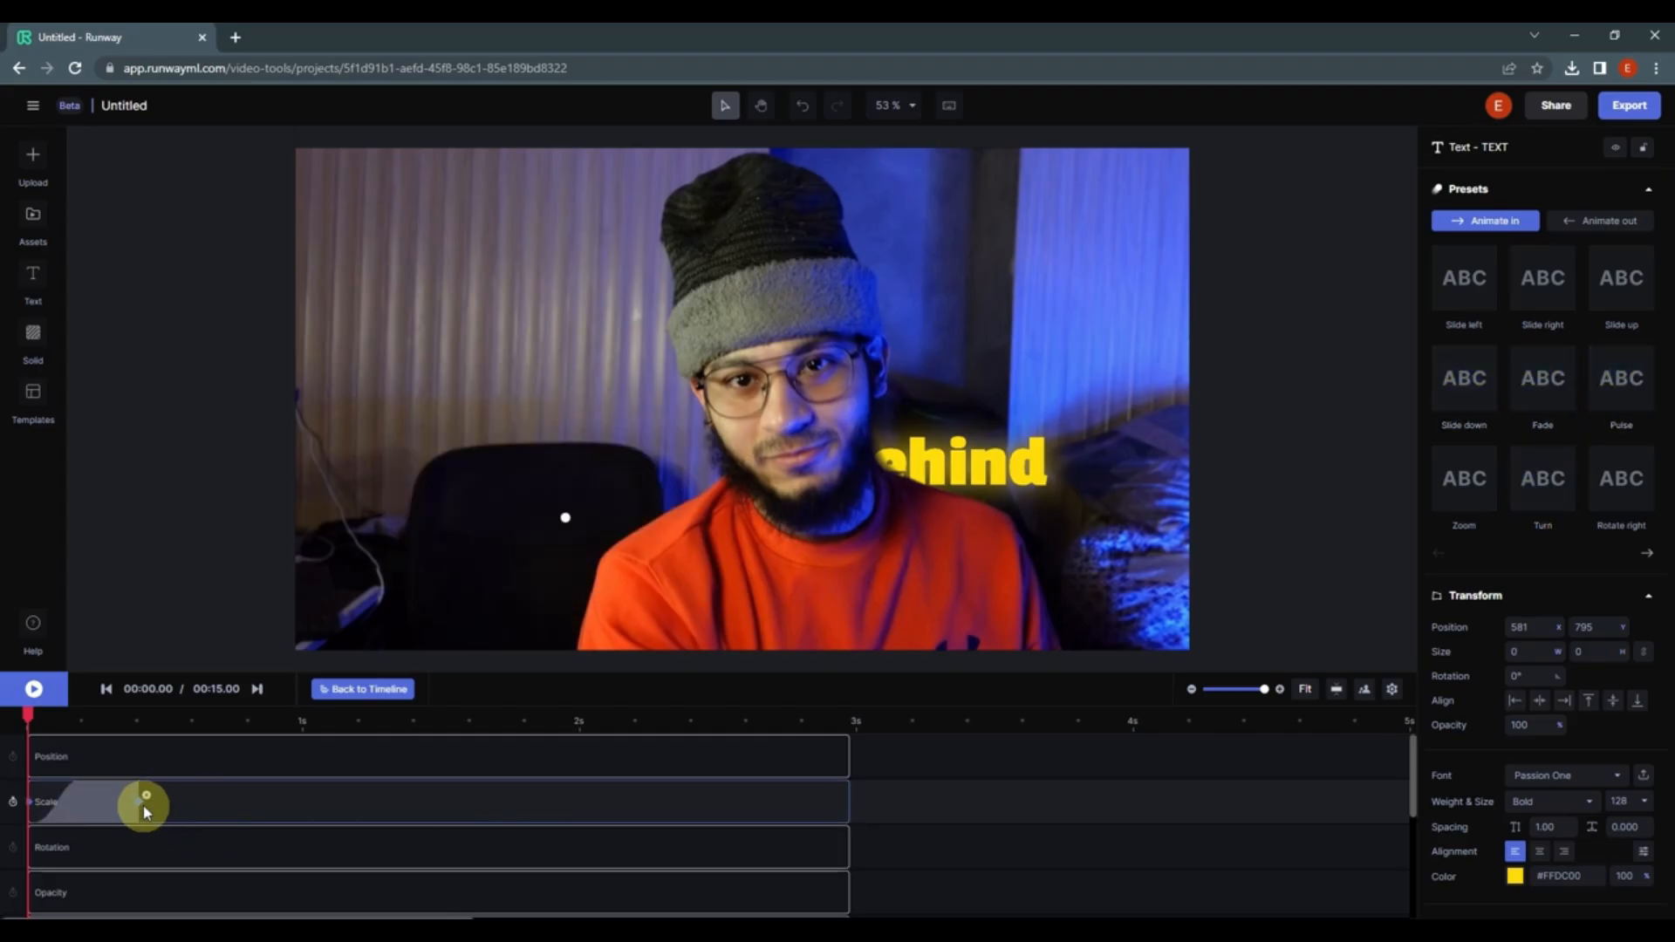
Step: Lengthen the TEXT clip's scale animation and set its easing to Cubic
left_click_drag(142, 803, 186, 803)
left_click(137, 807)
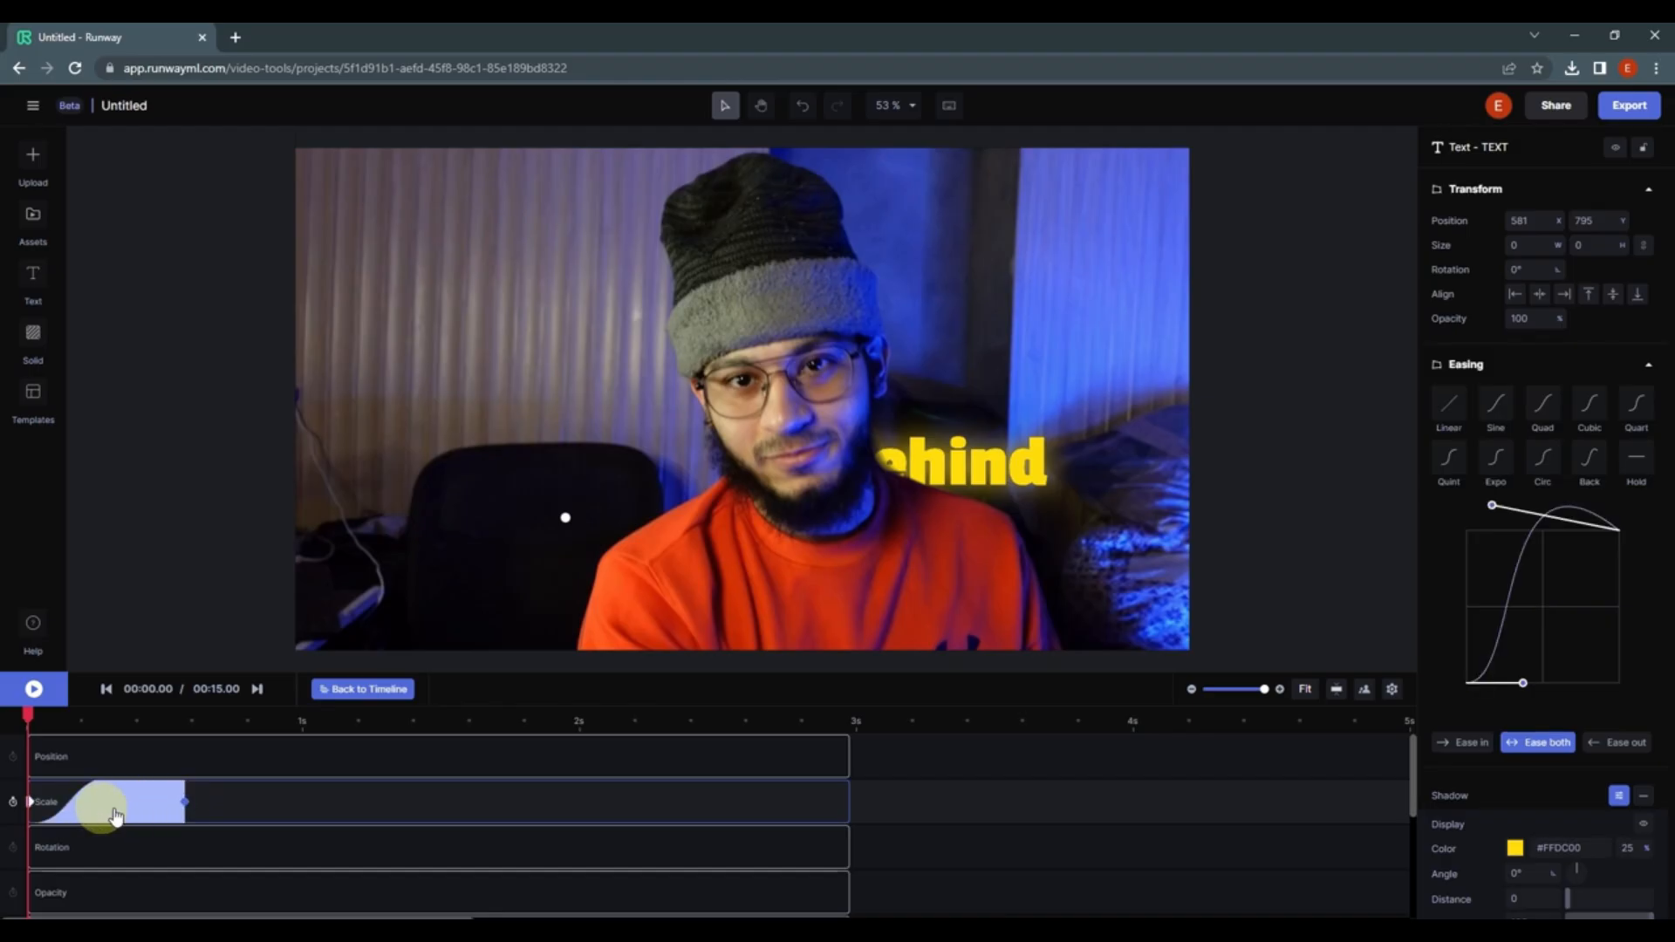
left_click(1589, 410)
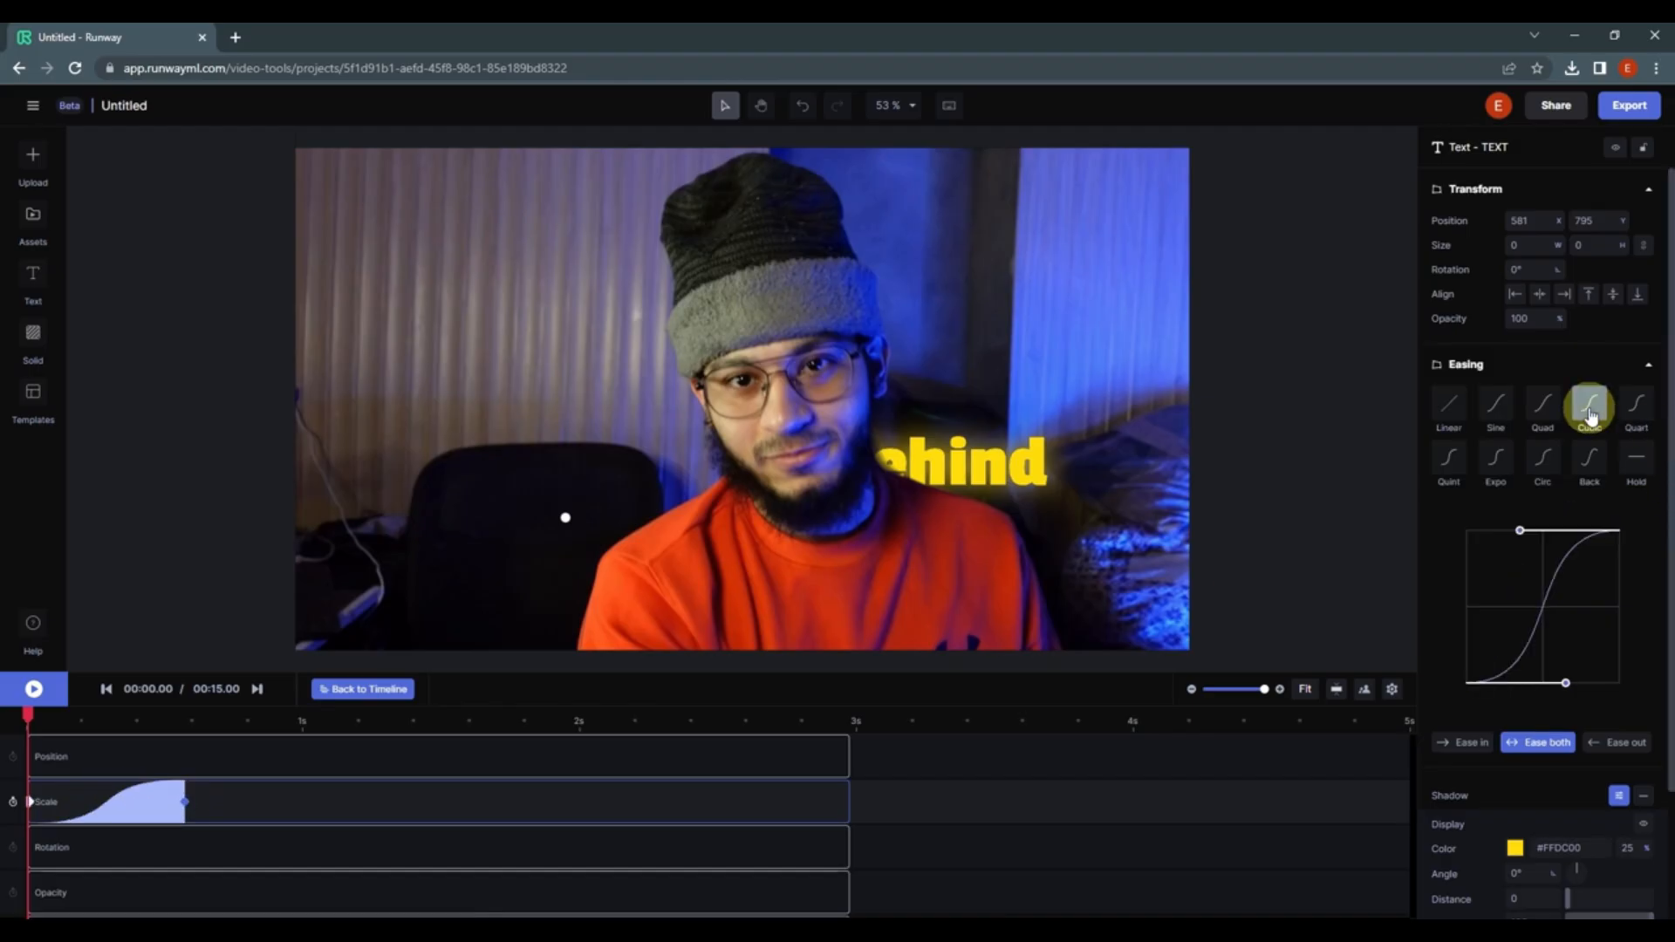
Step: Apply the Slide right animate-out preset to the TEXT clip and preview it
key("space")
key("space")
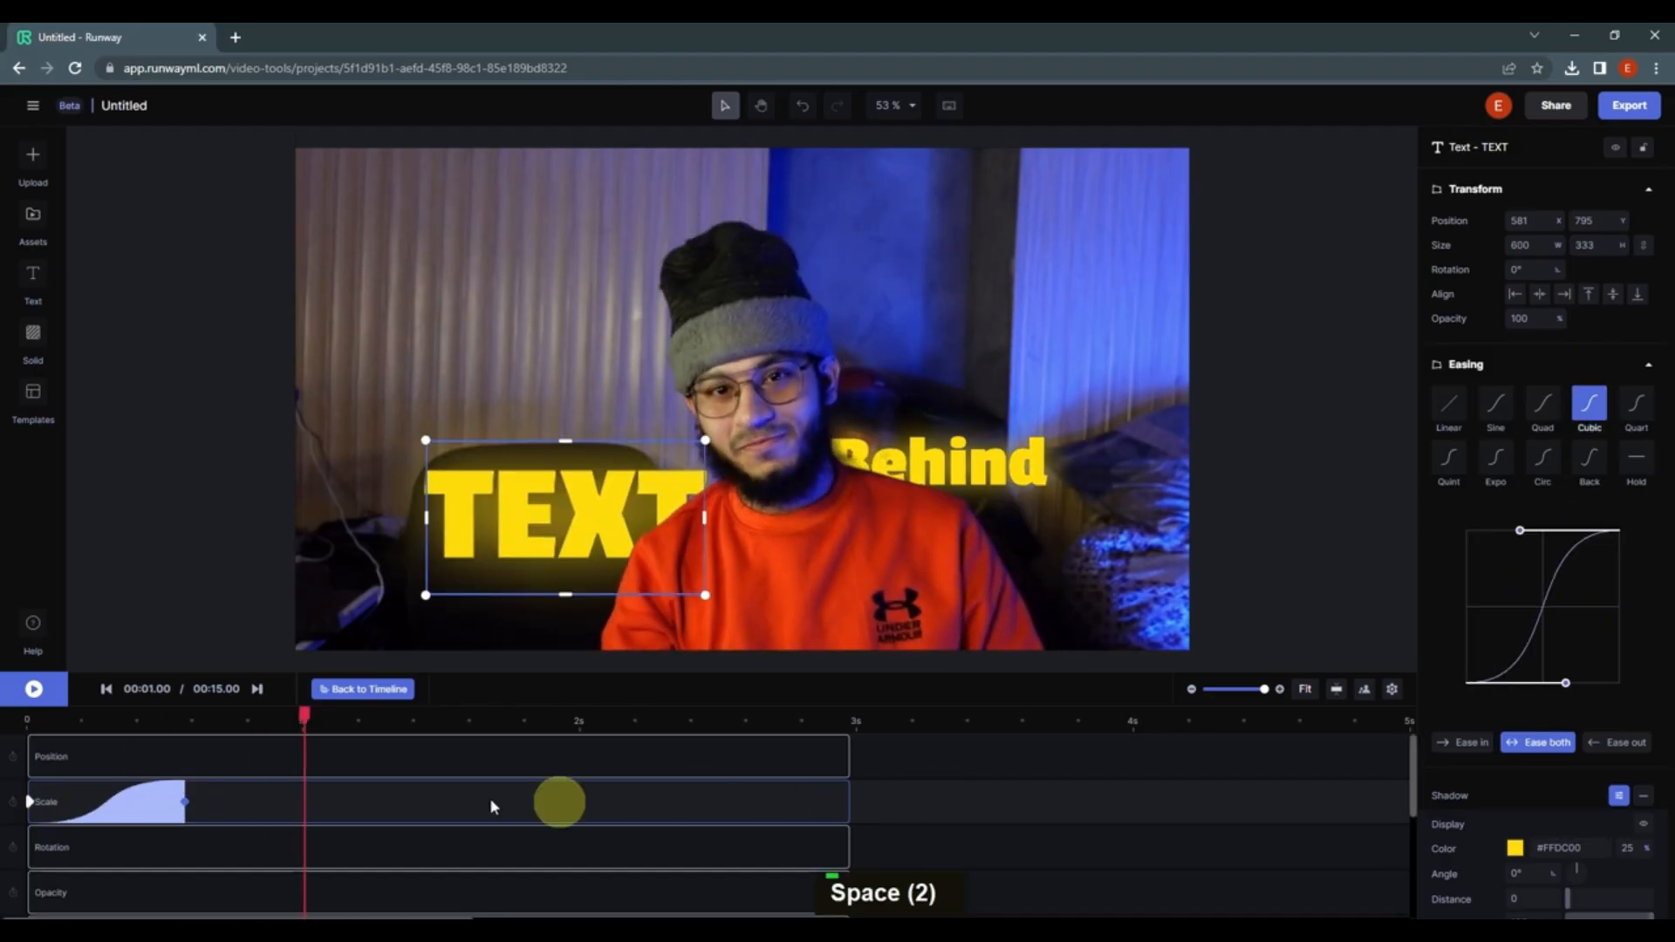
left_click_drag(288, 715, 729, 714)
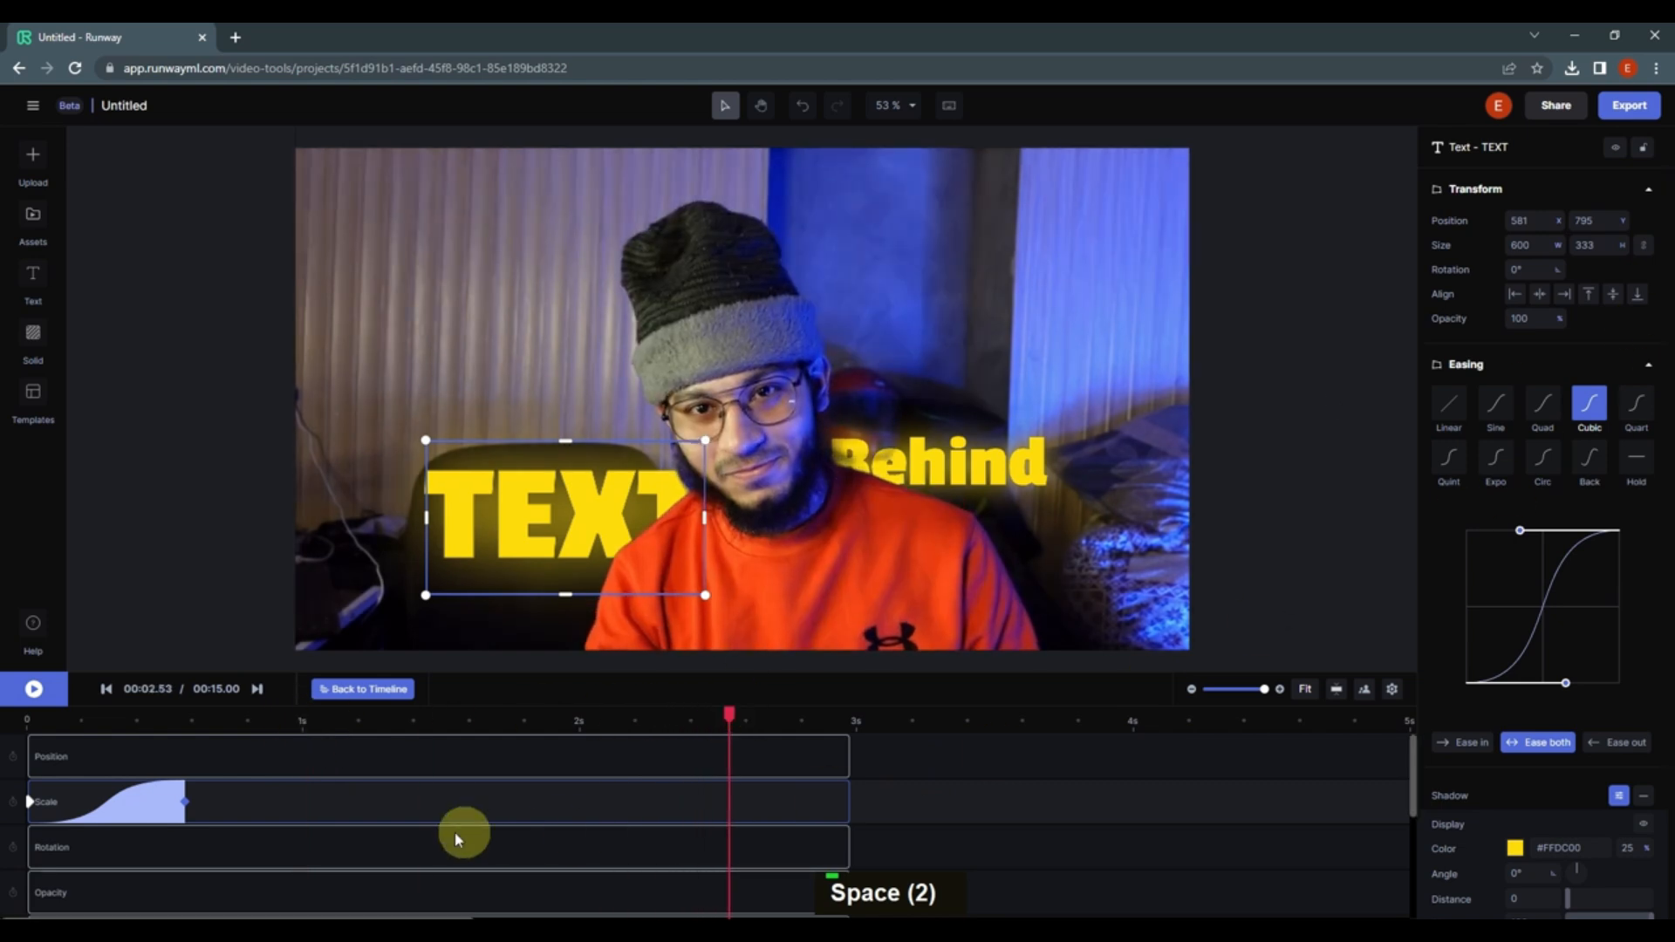
left_click(846, 810)
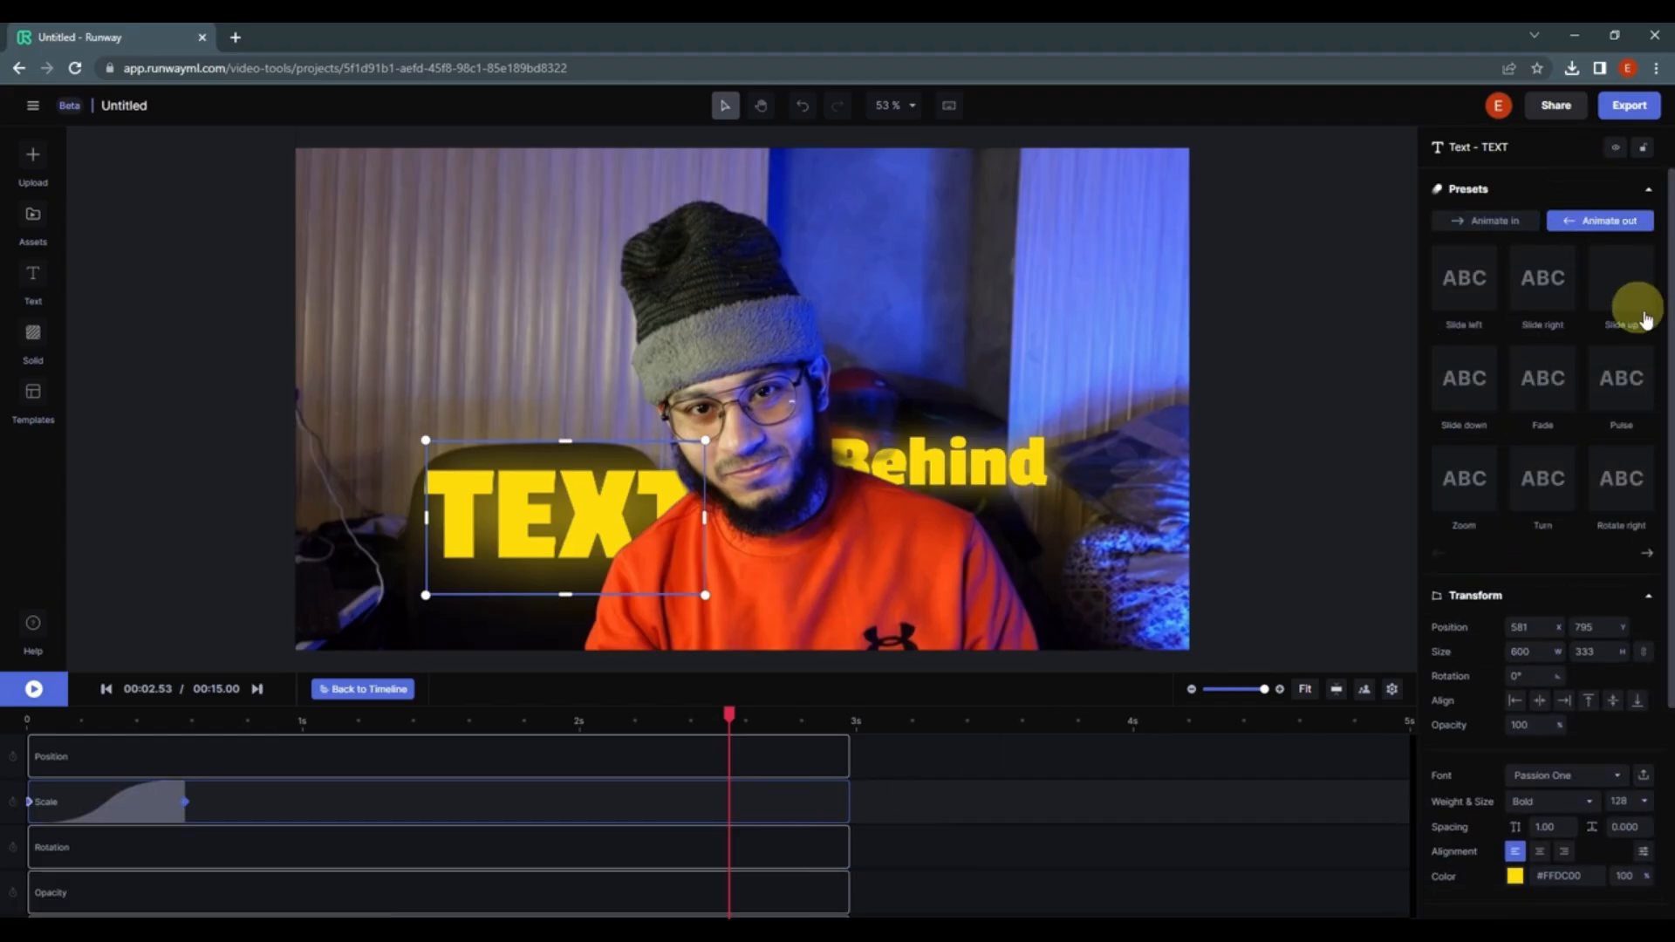
left_click(1558, 307)
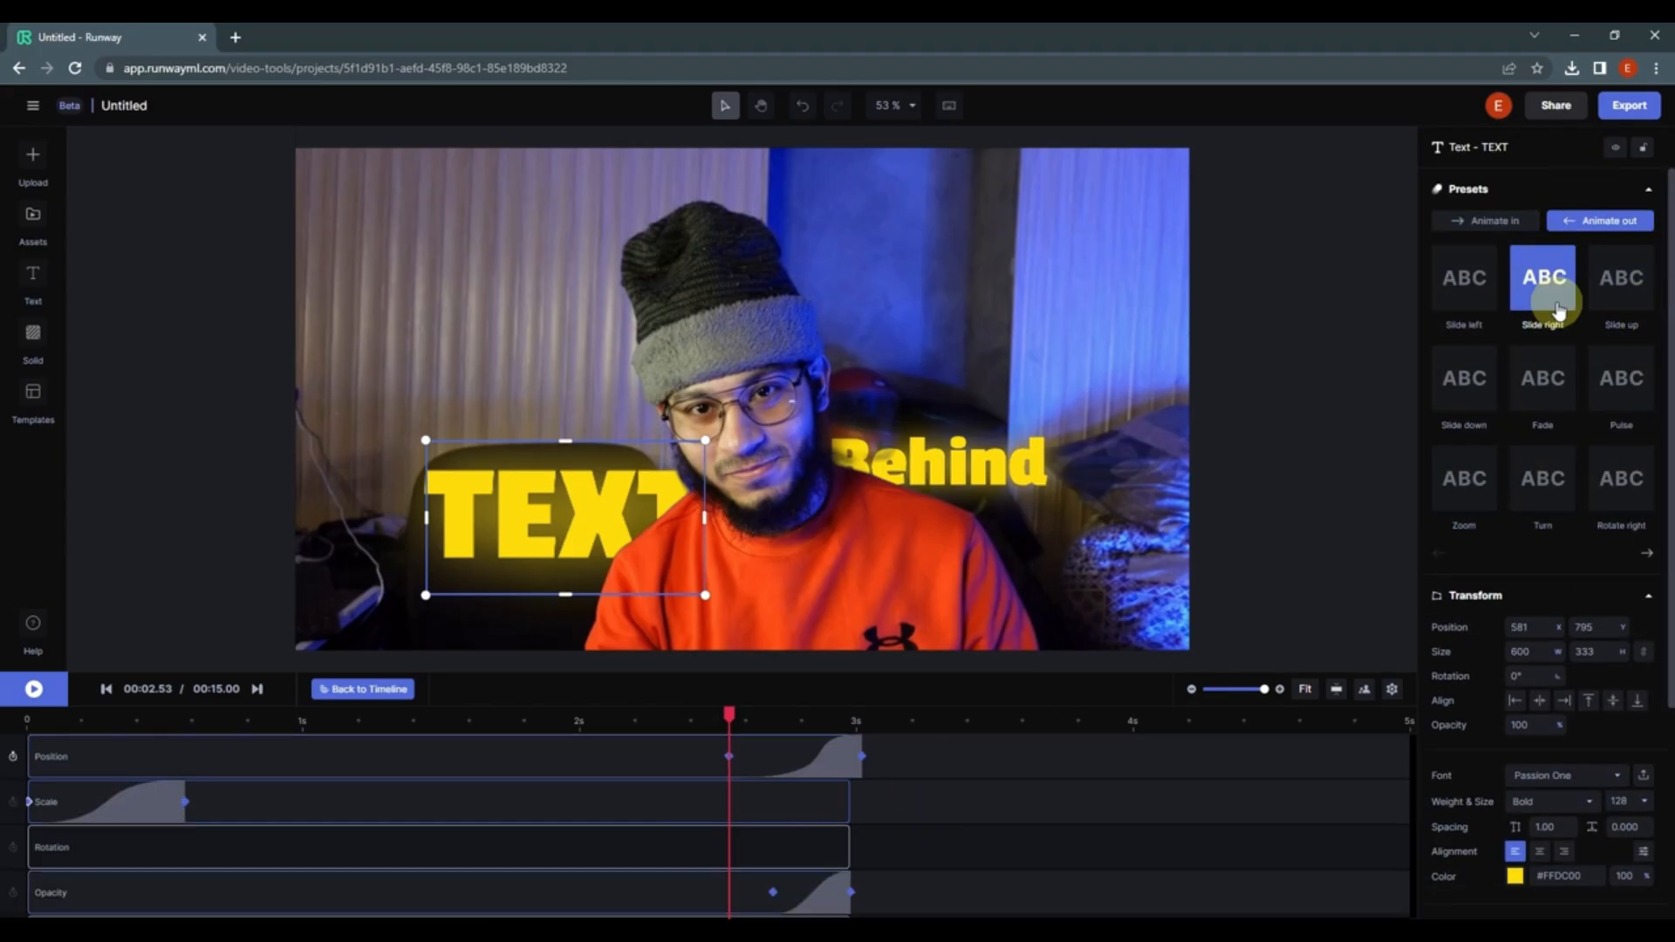
key("space")
key("space")
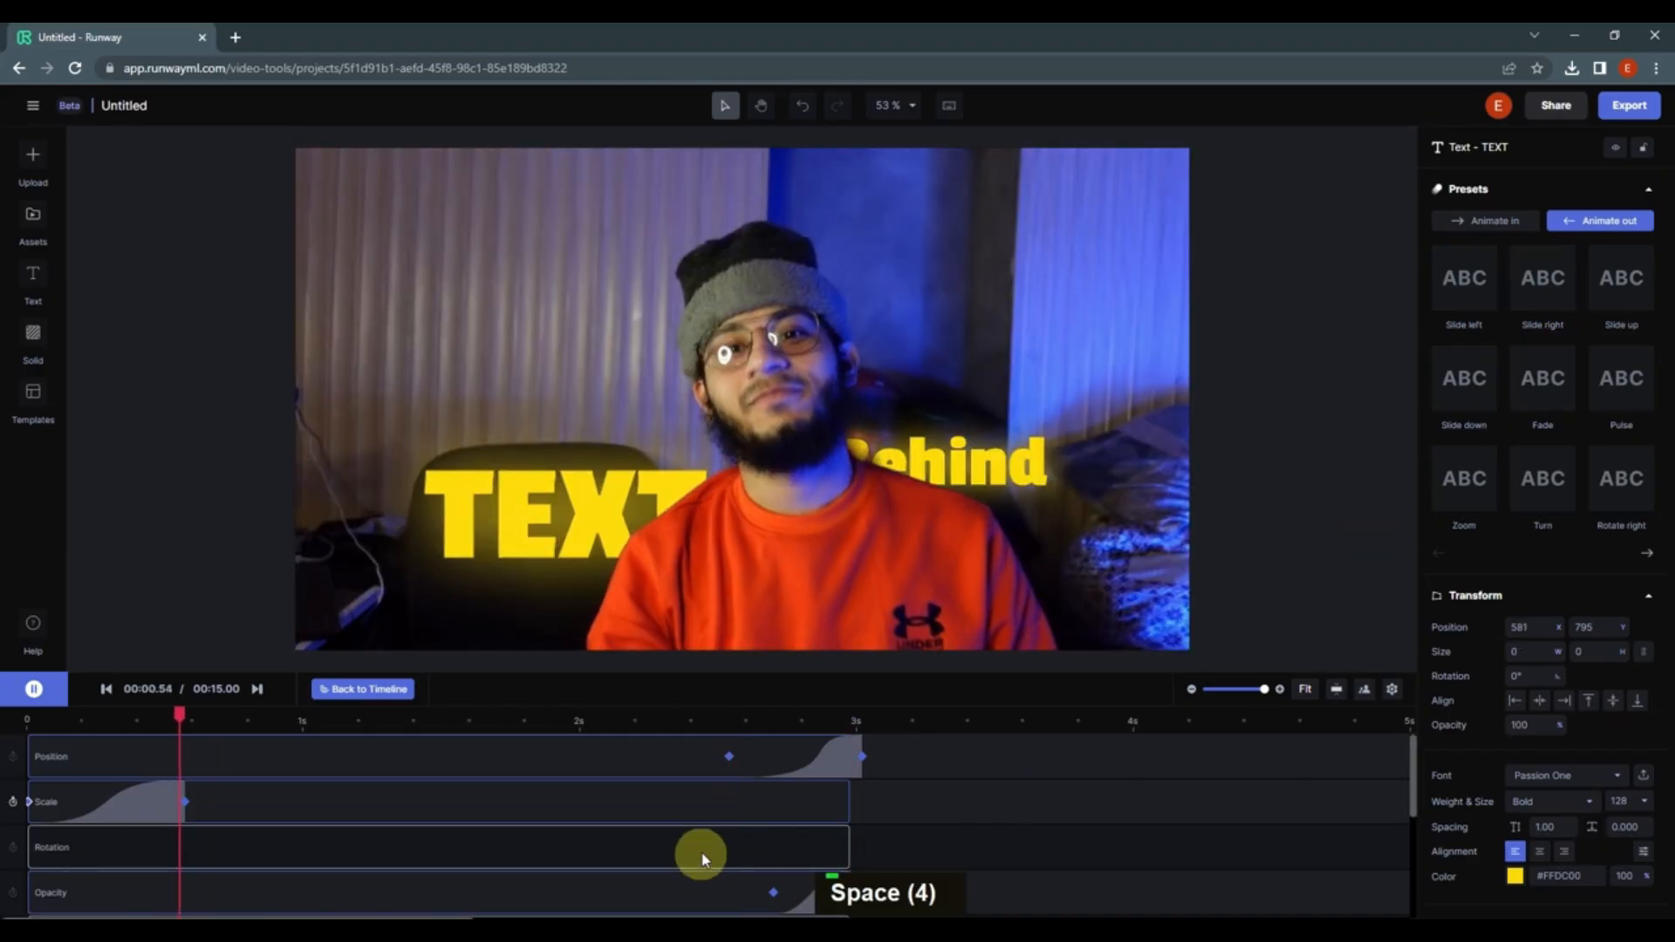
key("space")
Step: Return to the timeline and apply the Rotate right animate-in preset to the Behind text clip
left_click(338, 703)
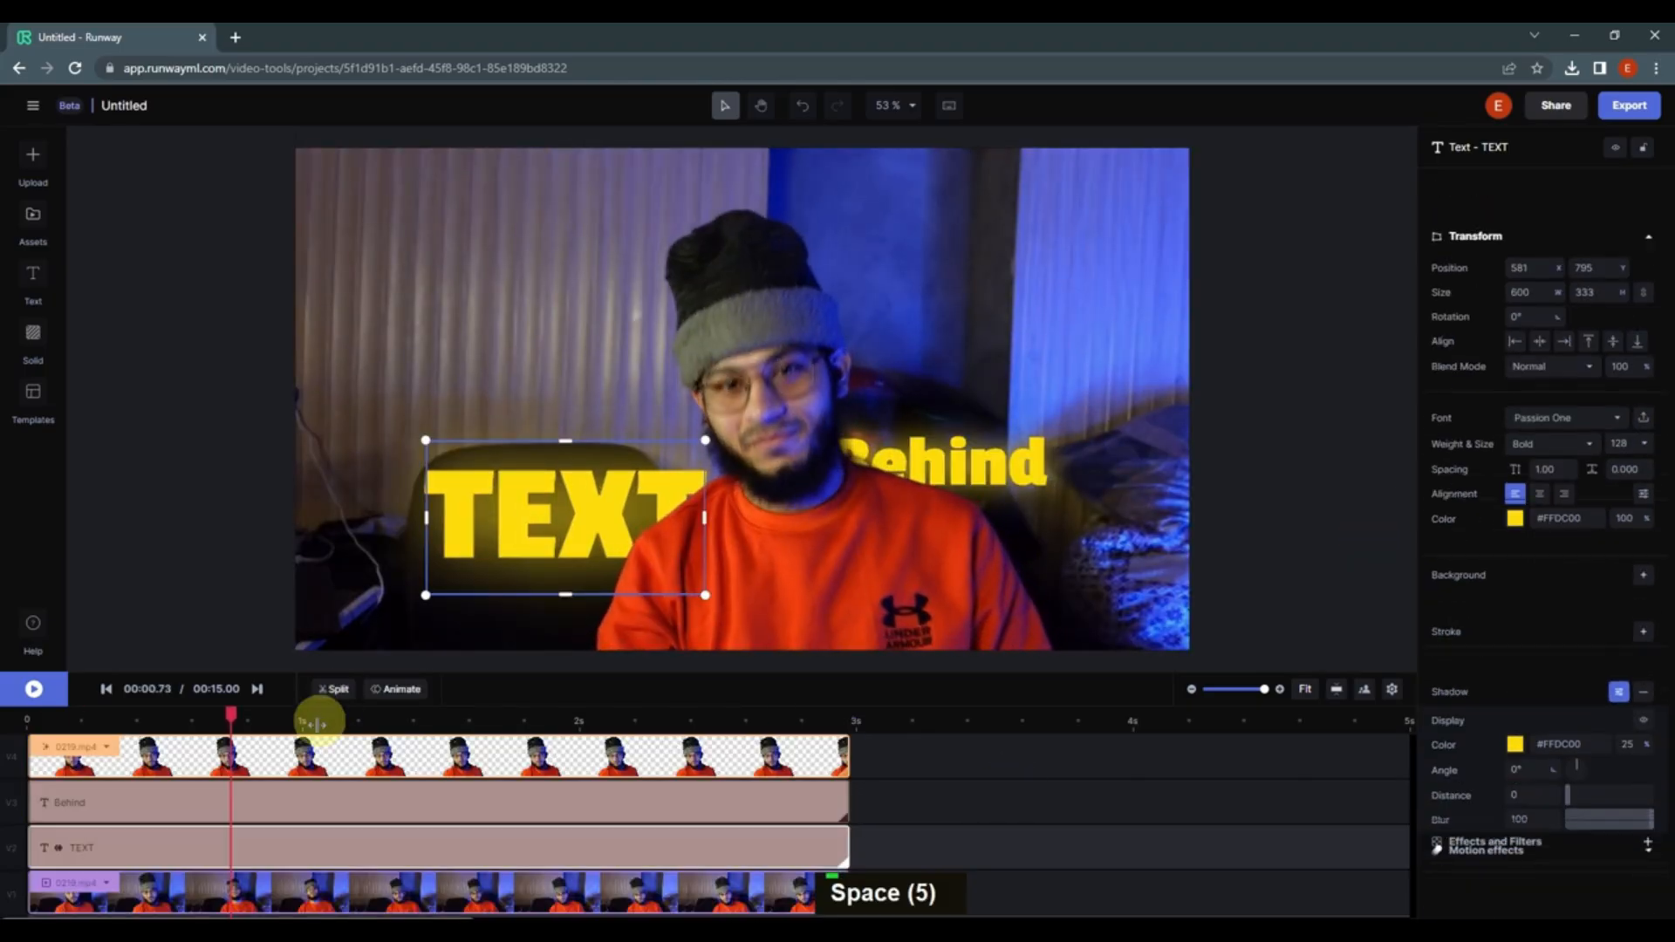
left_click_drag(231, 714, 17, 721)
left_click(86, 799)
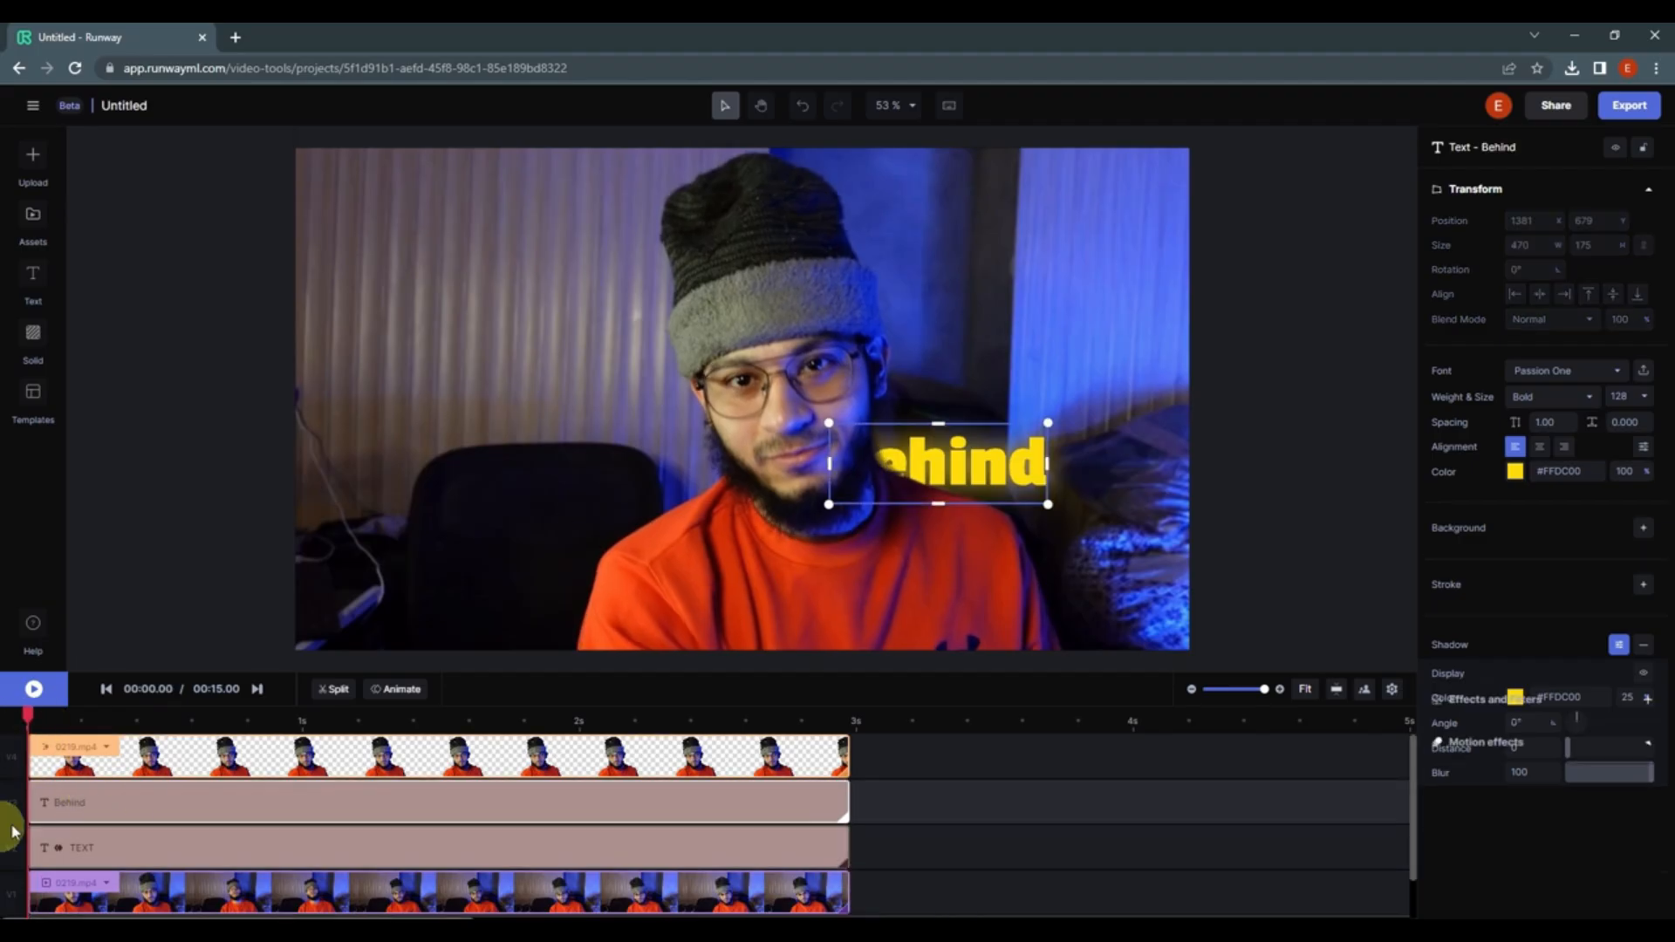
left_click(395, 695)
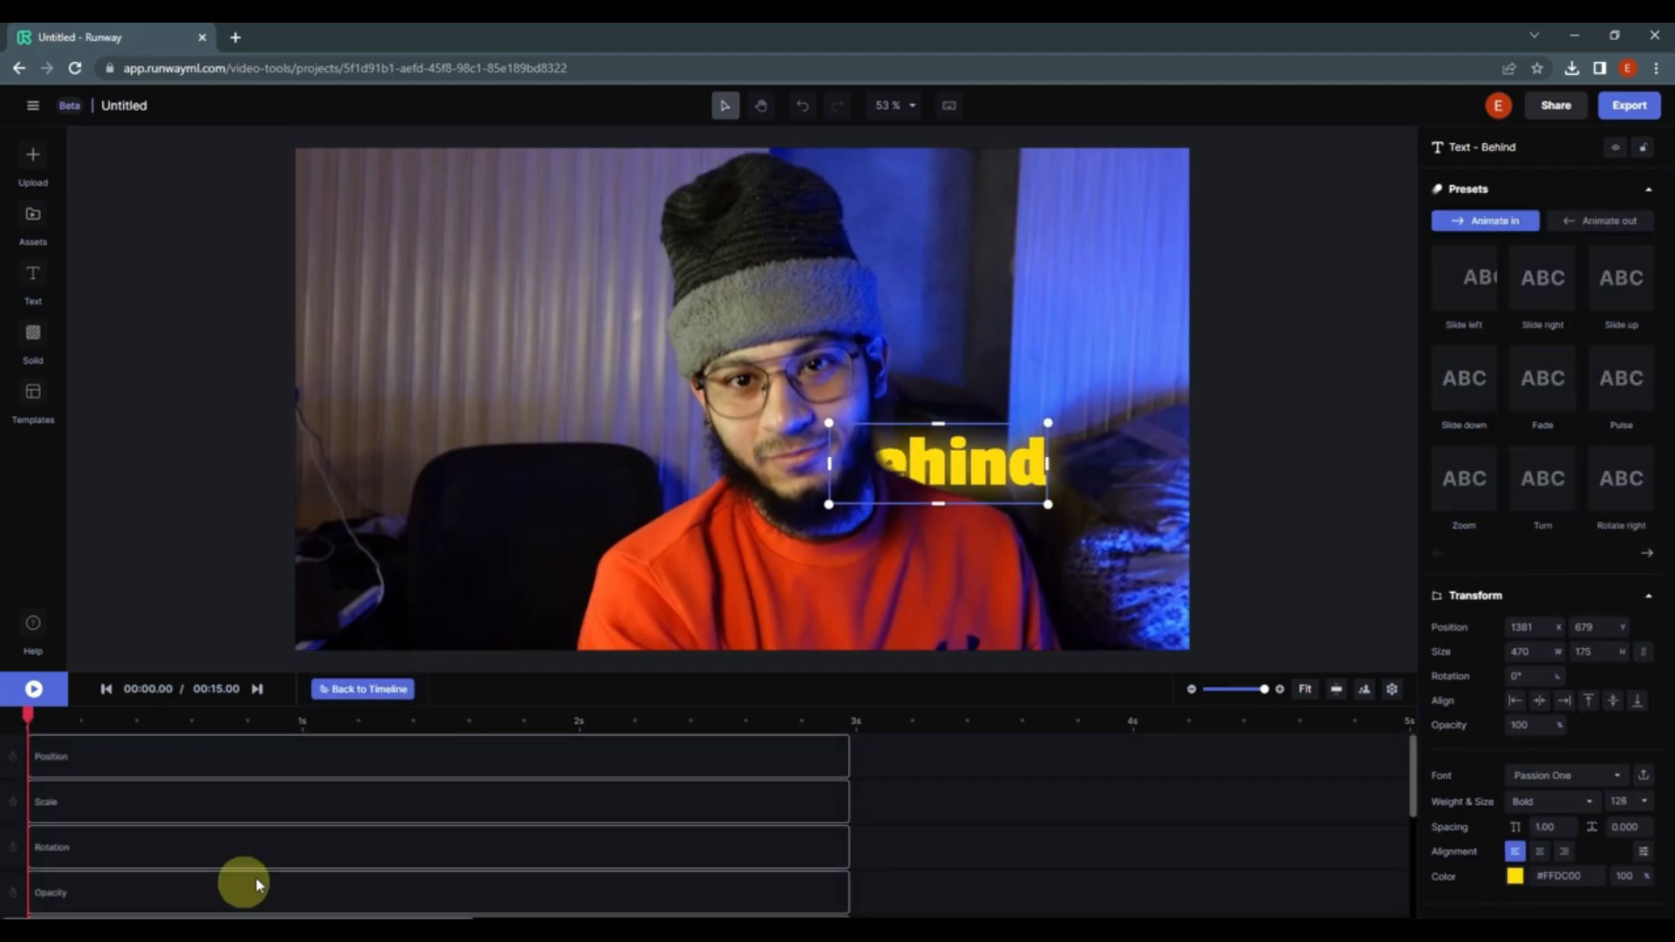
left_click(1644, 496)
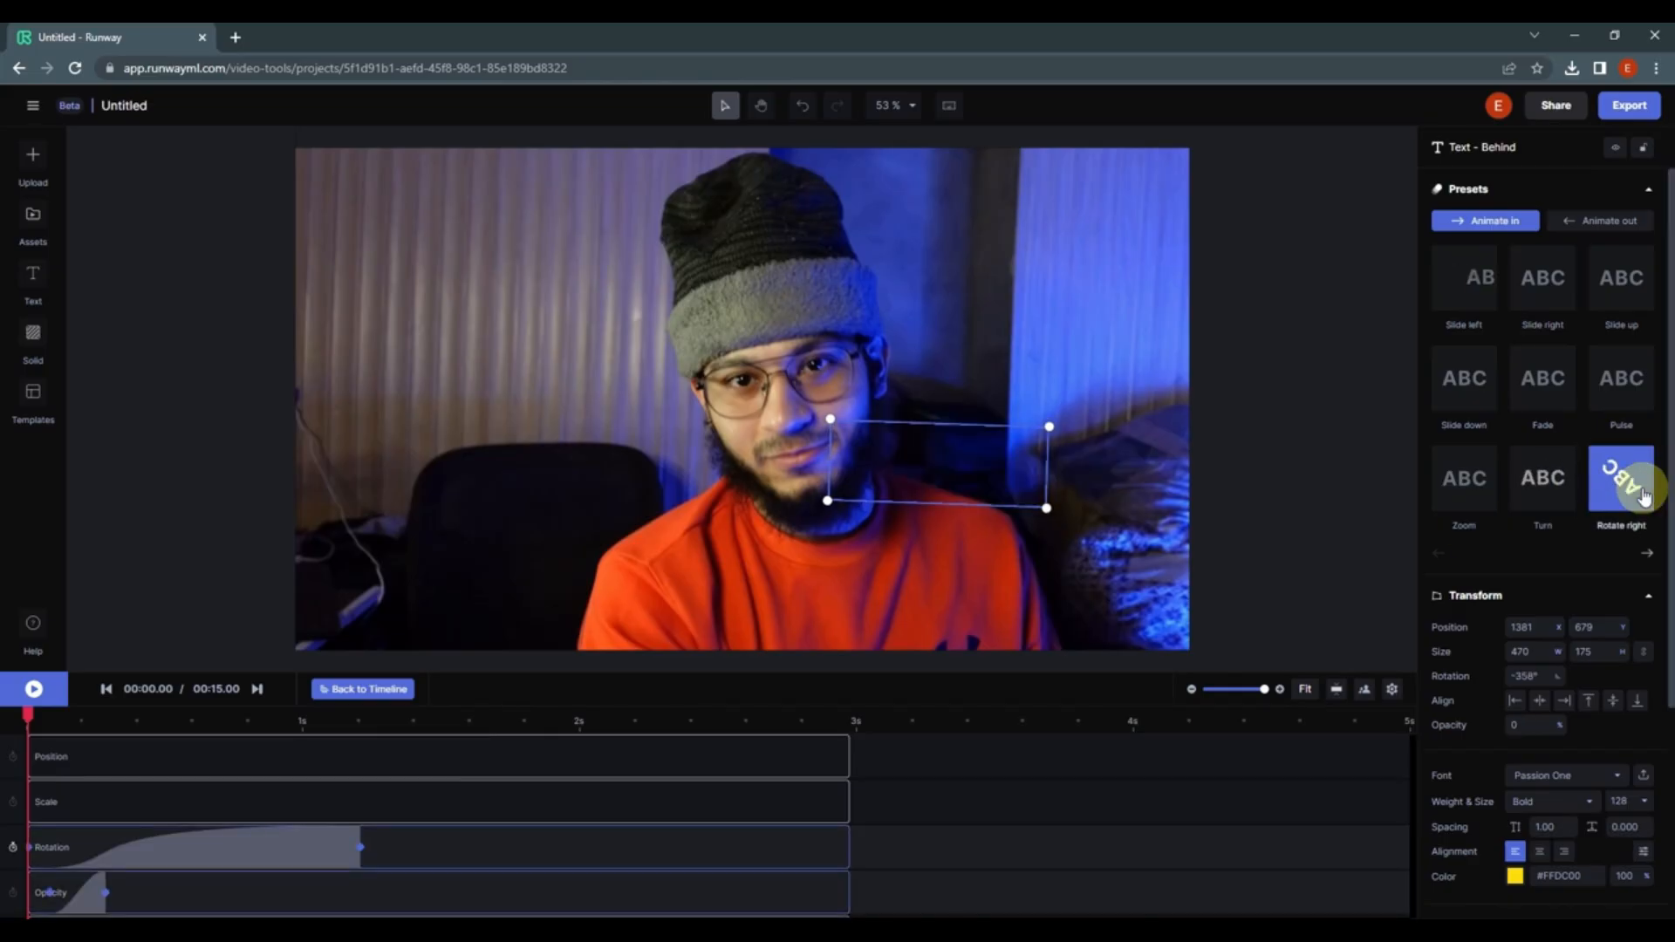
Step: Apply the Rotate left animate-out preset to the Behind text clip
key("space")
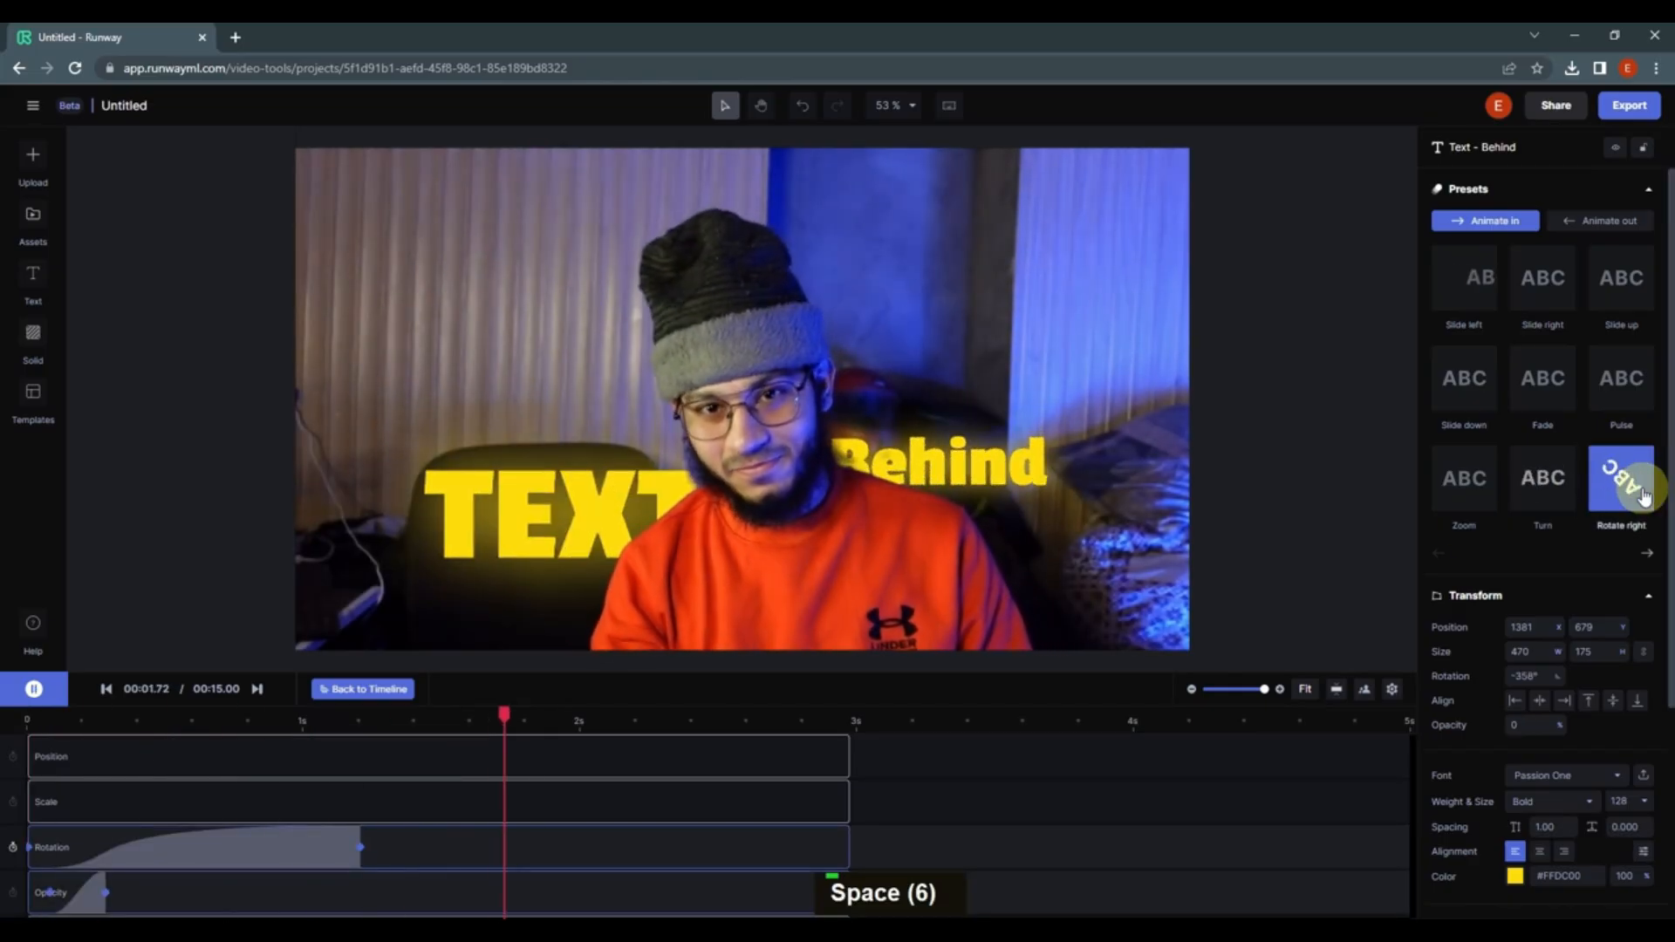
key("space")
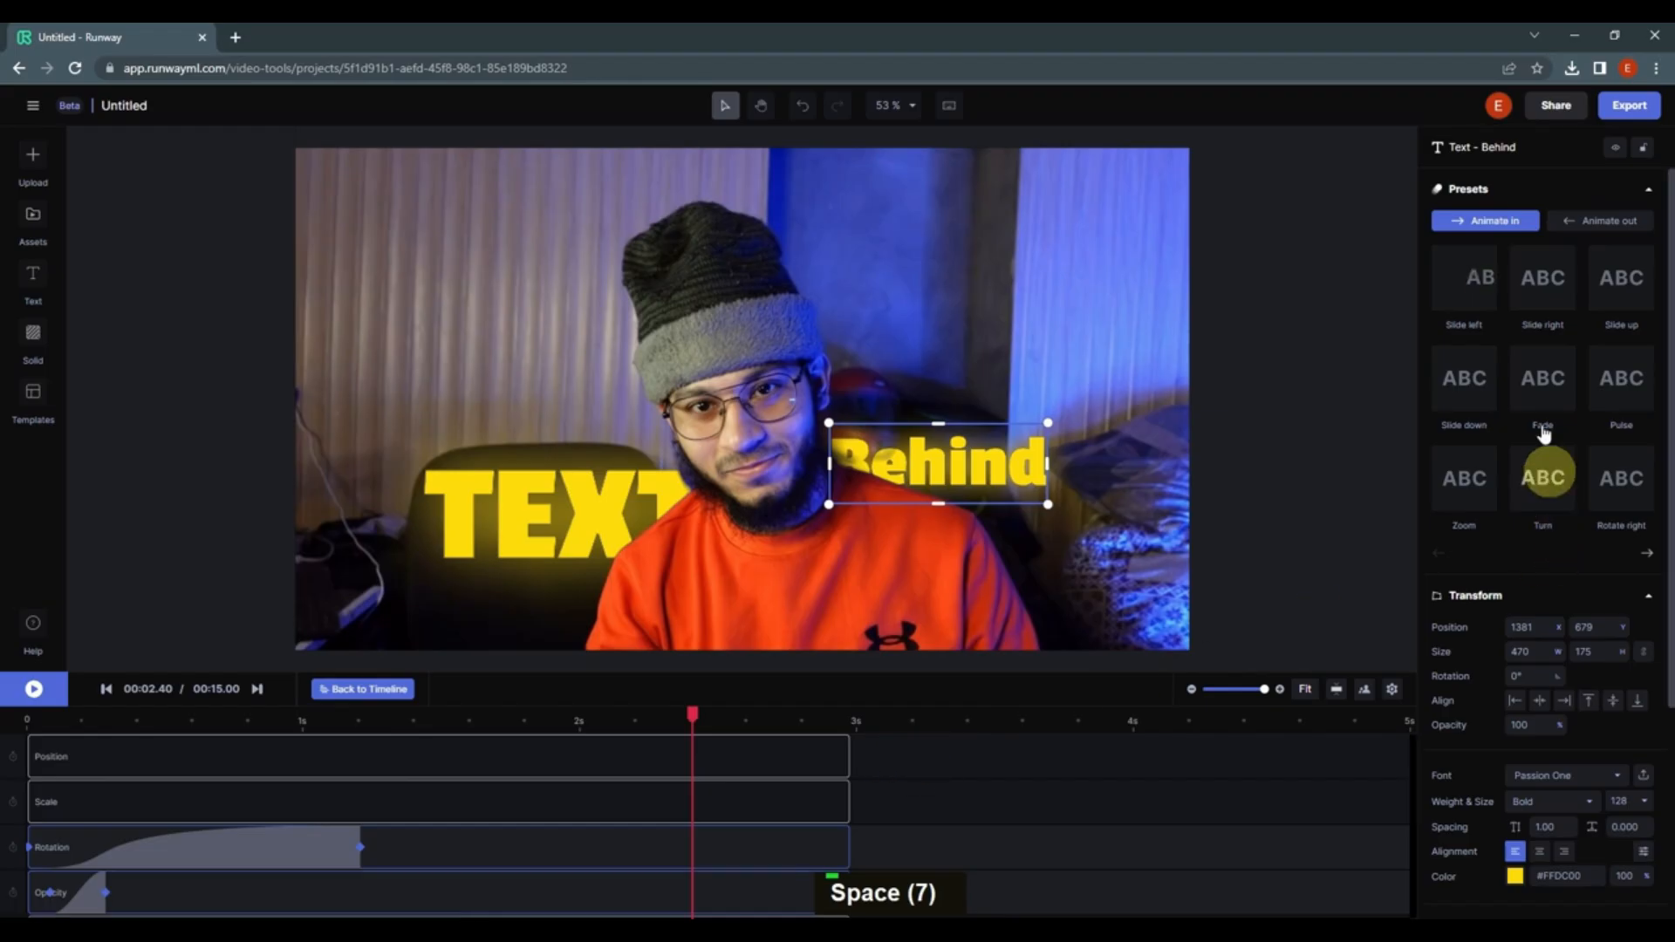
left_click(1598, 224)
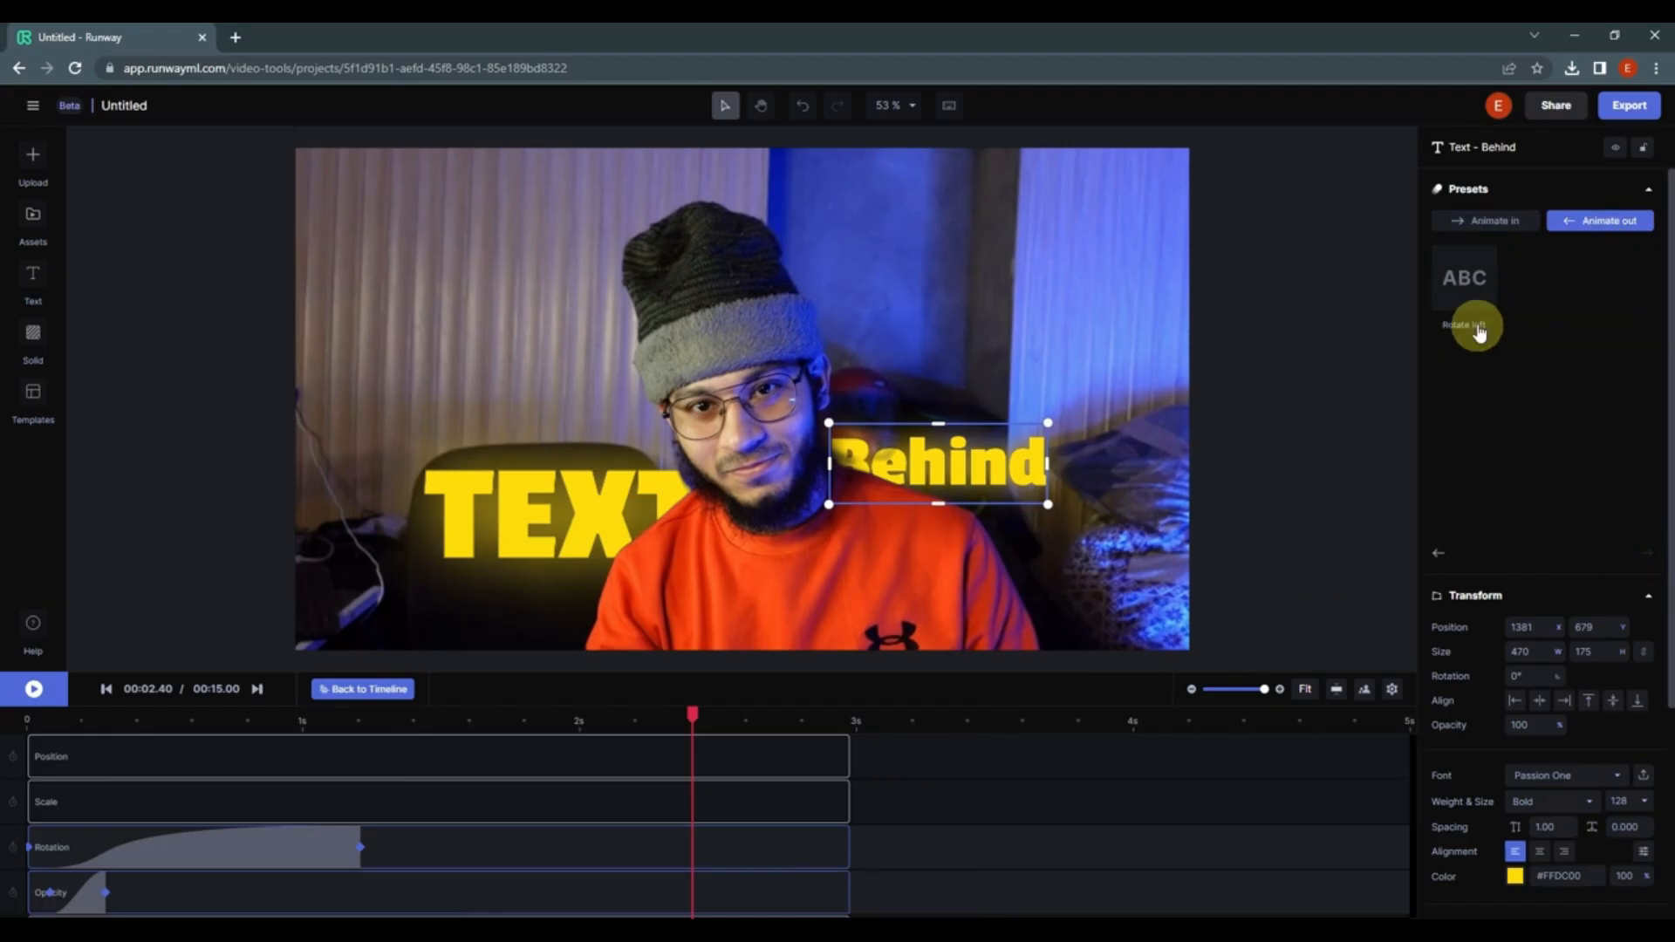
left_click(1474, 310)
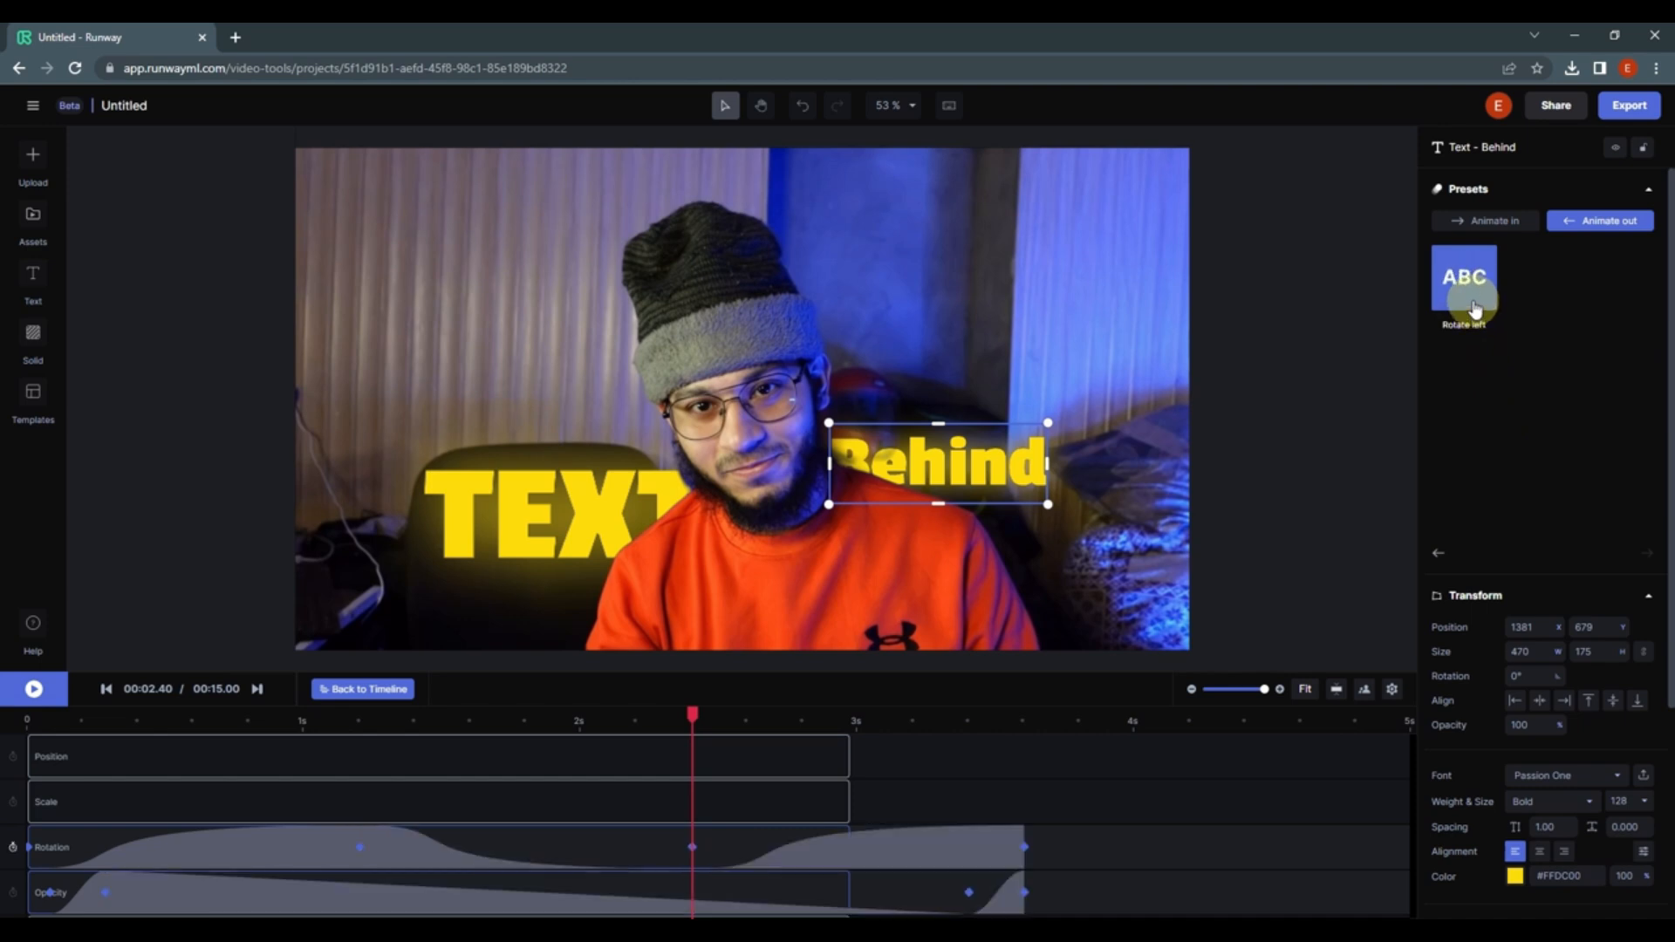
Step: Move the Behind clip's final rotation and opacity keyframes back to the clip's end and preview the result
key("space")
key("space")
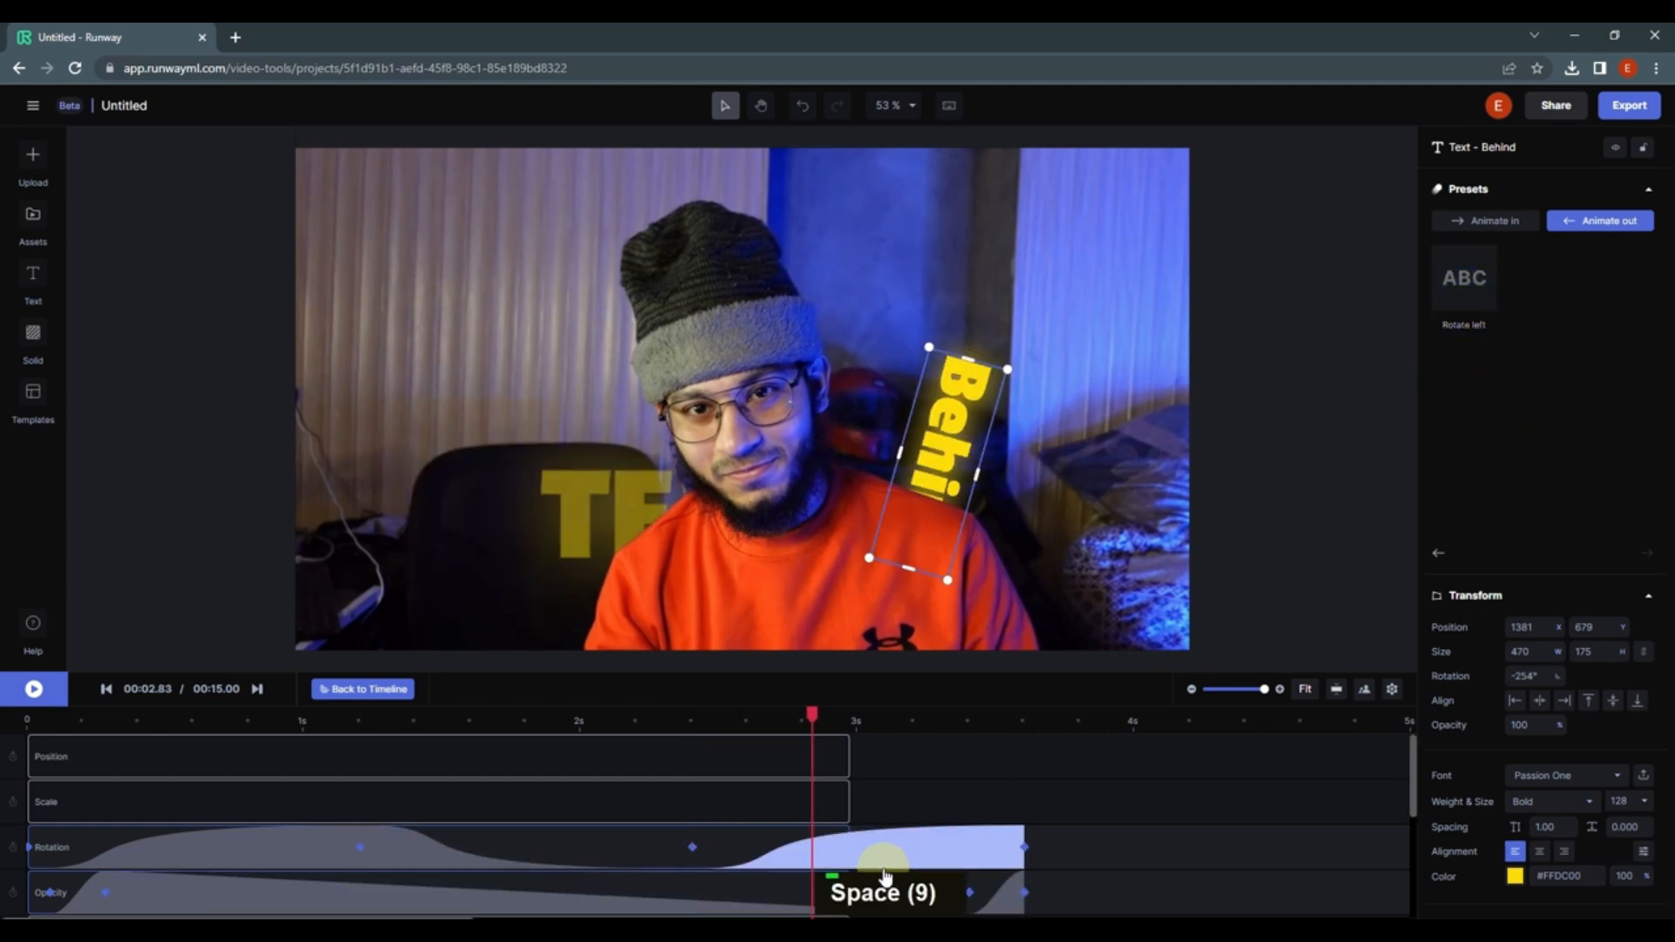
left_click_drag(1019, 851, 850, 862)
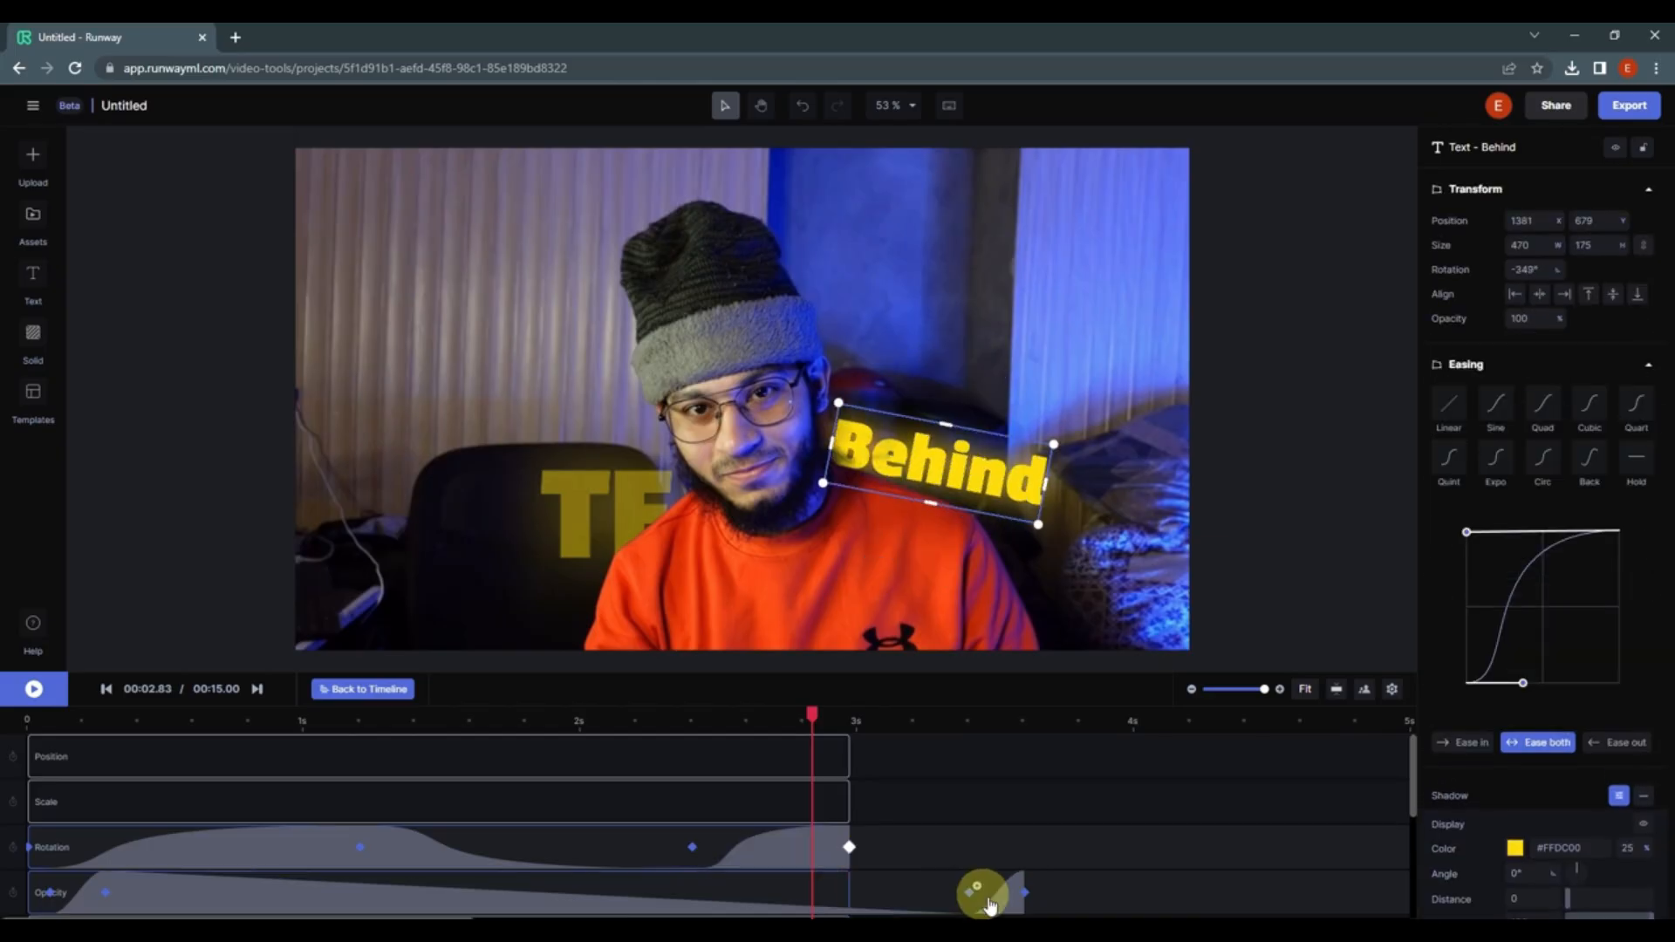
left_click_drag(944, 910, 851, 902)
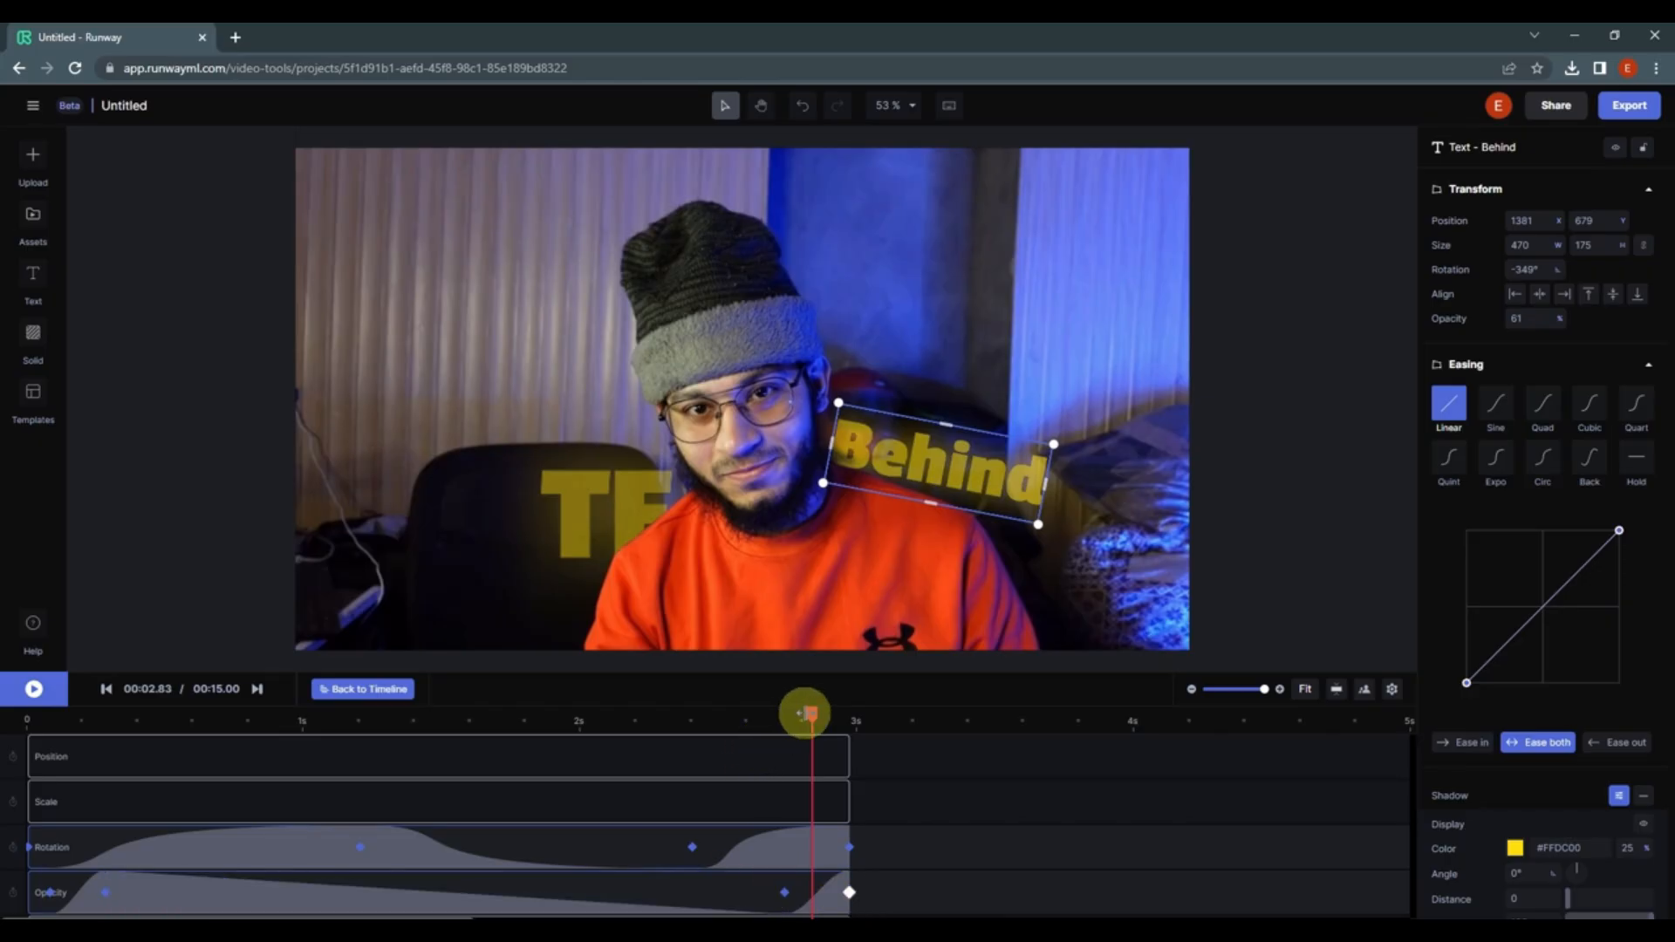
key("space")
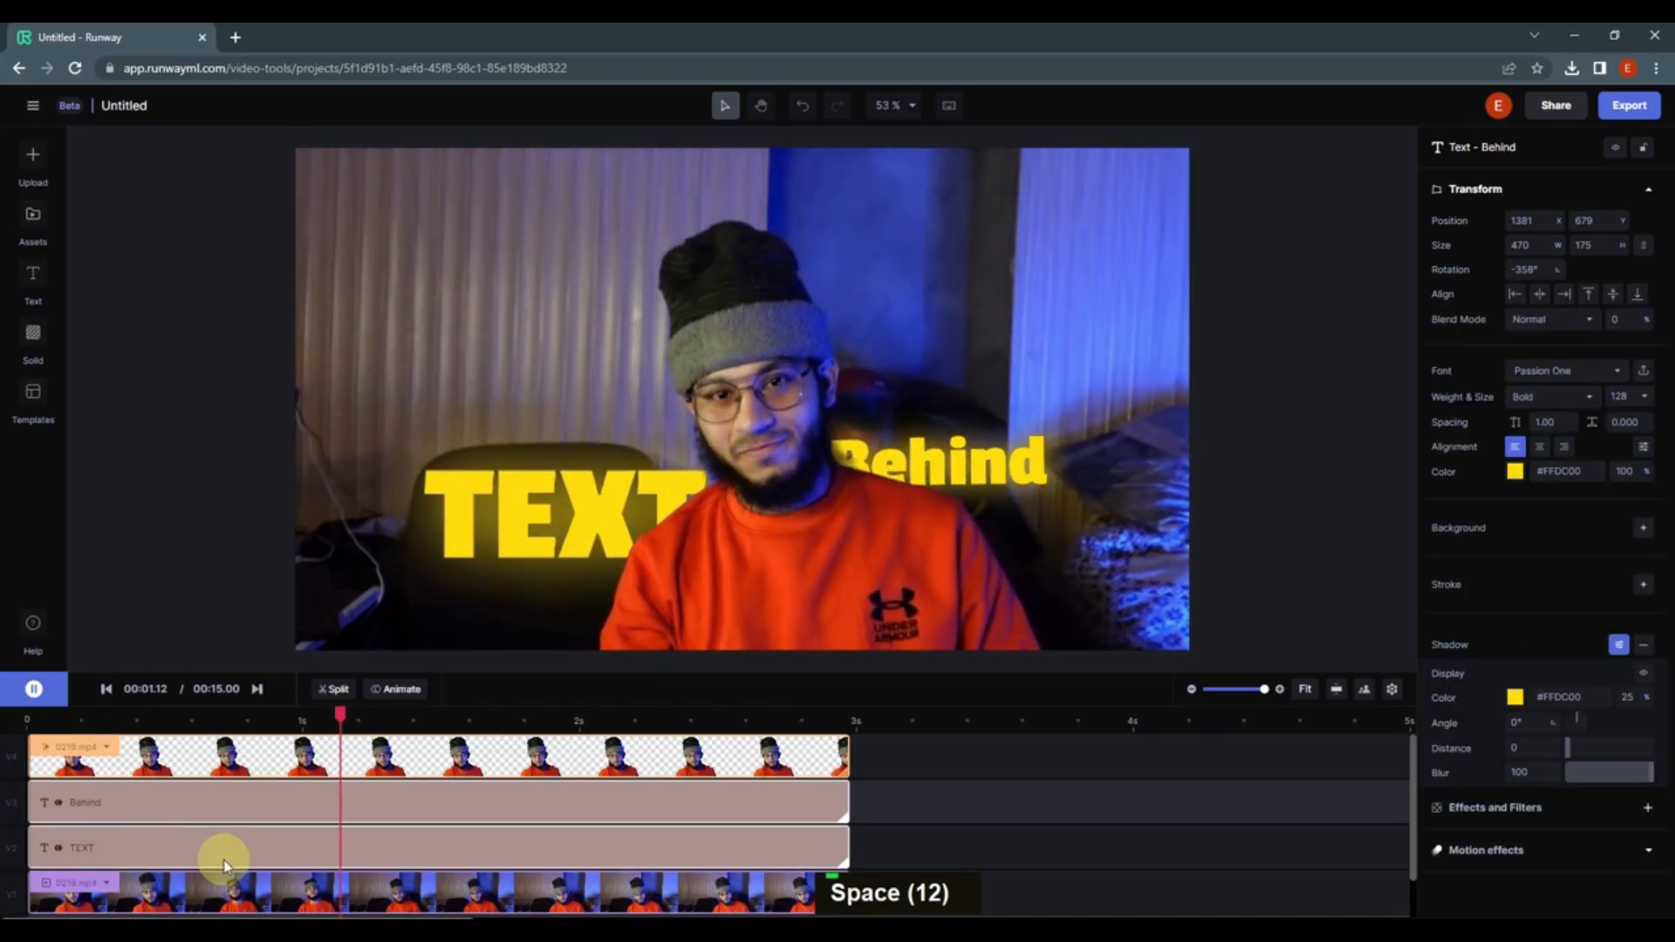
key("space")
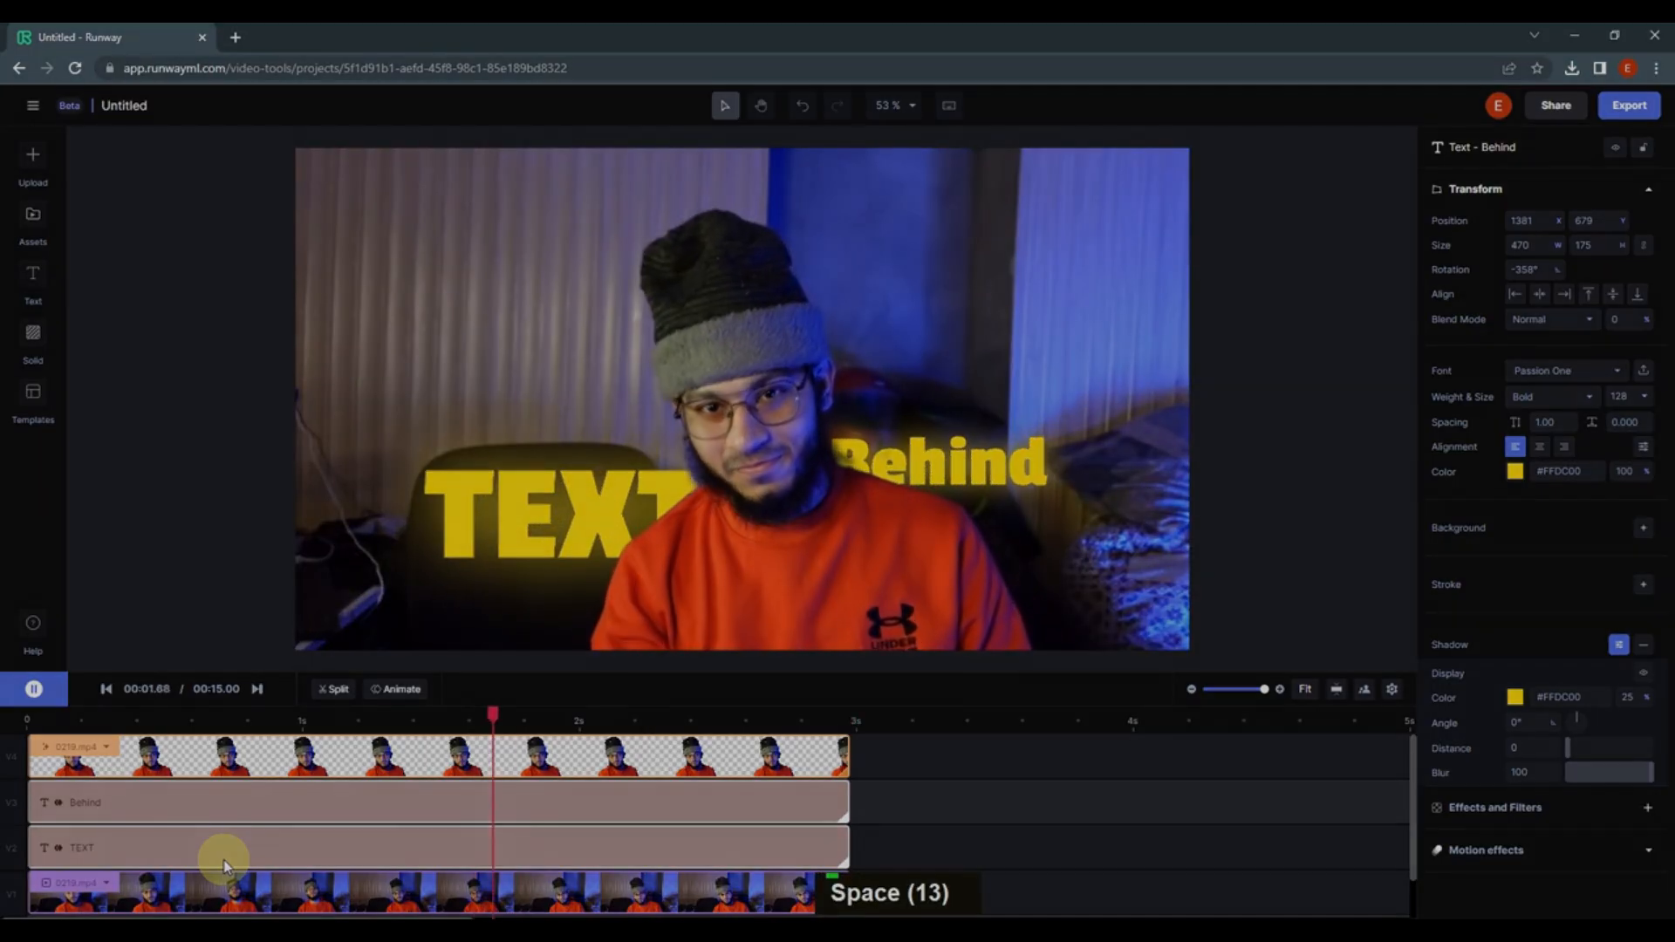